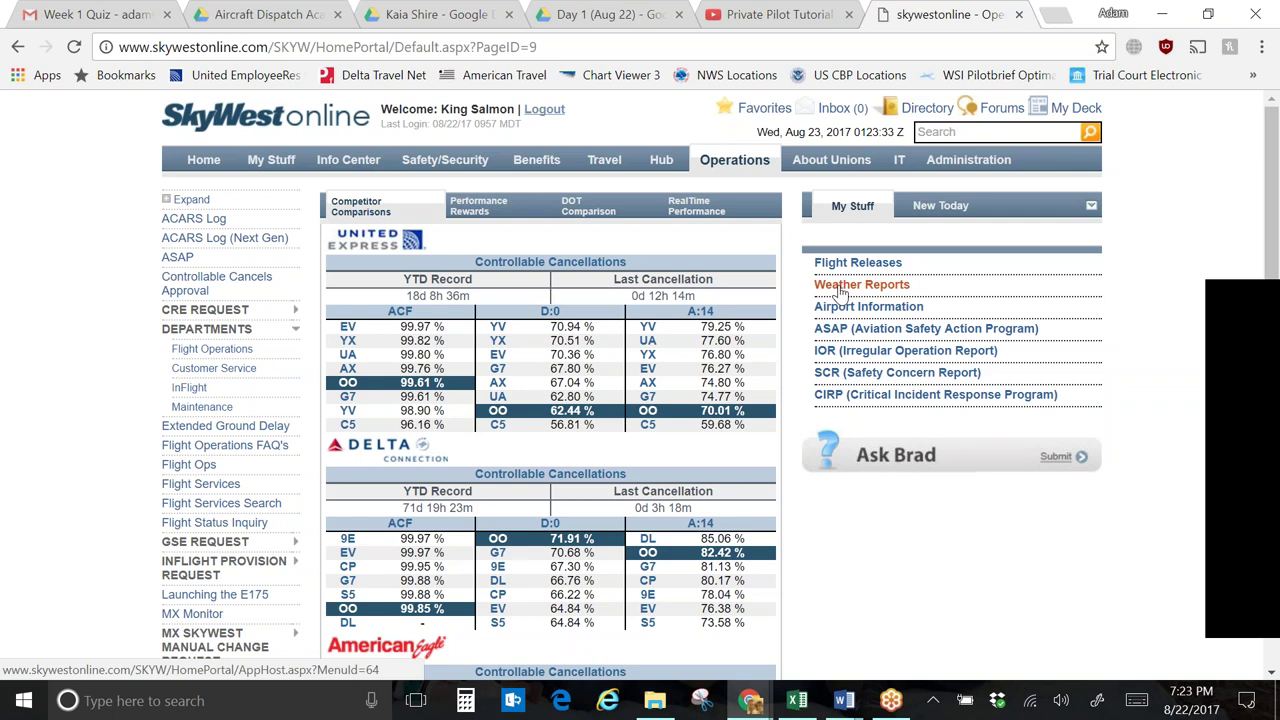
- Open the weather reports site from the SkyWest operations page and show its text weather viewer
click(840, 288)
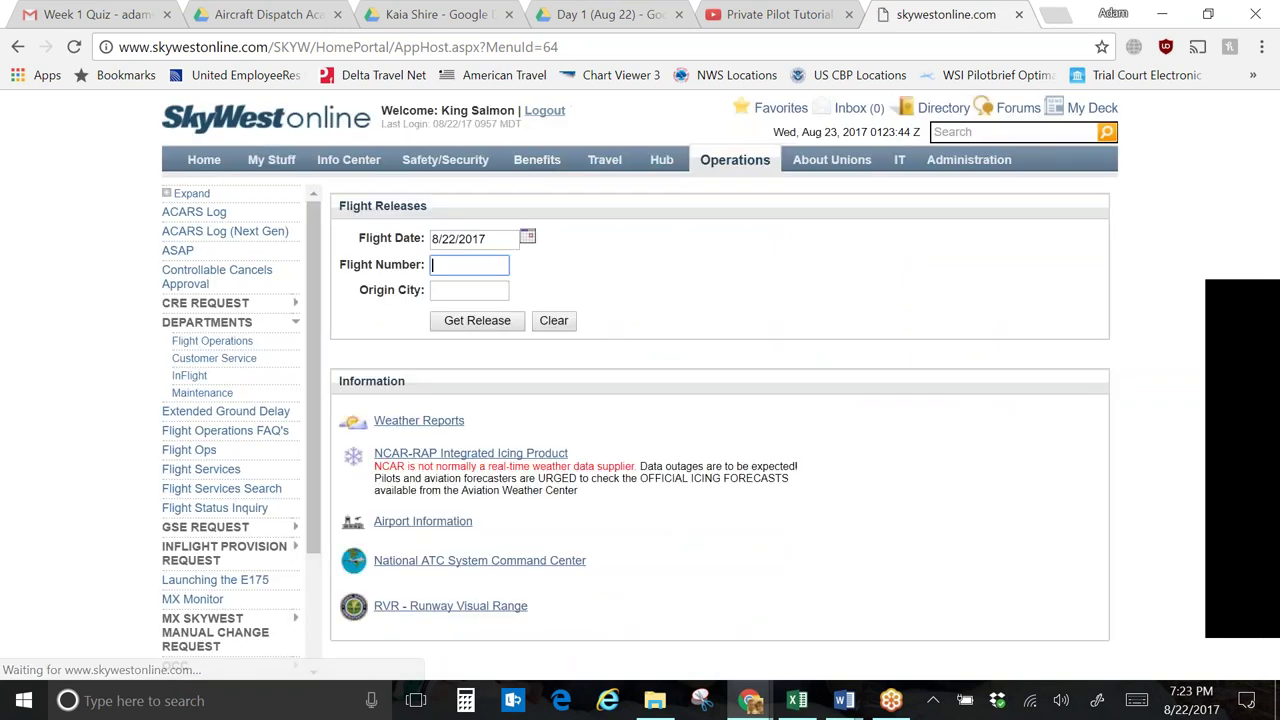
click(430, 421)
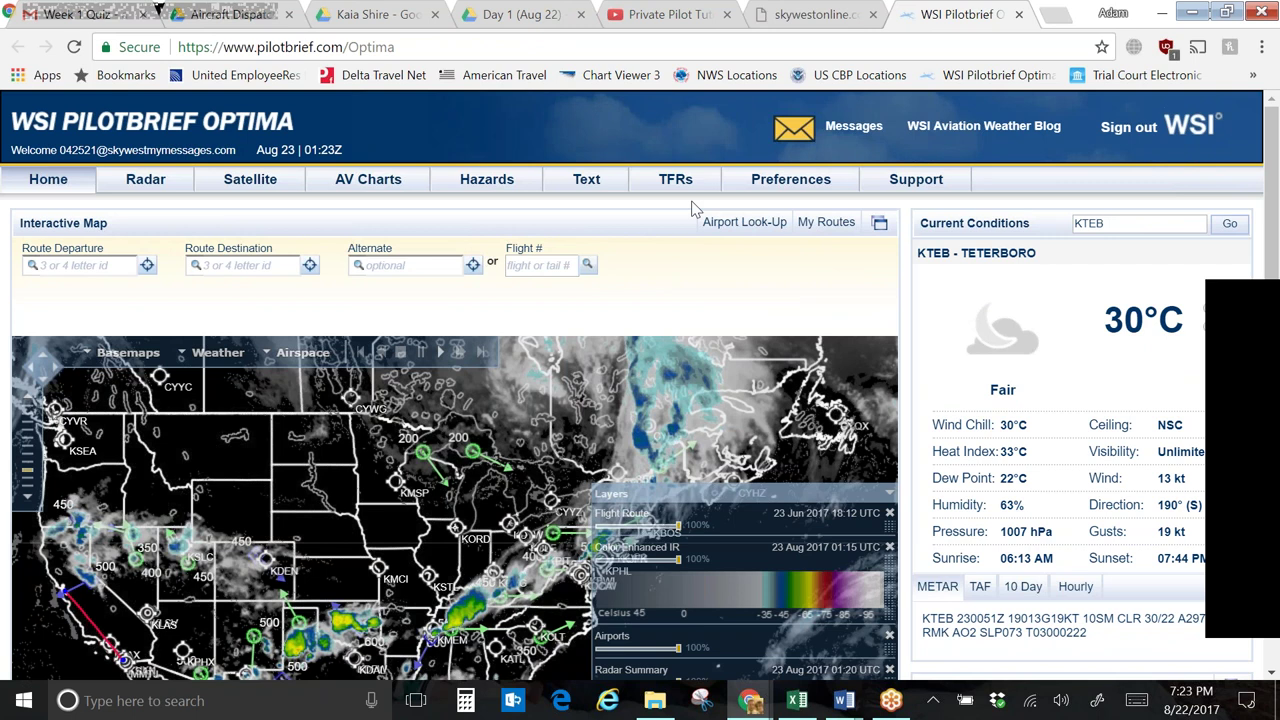
click(592, 186)
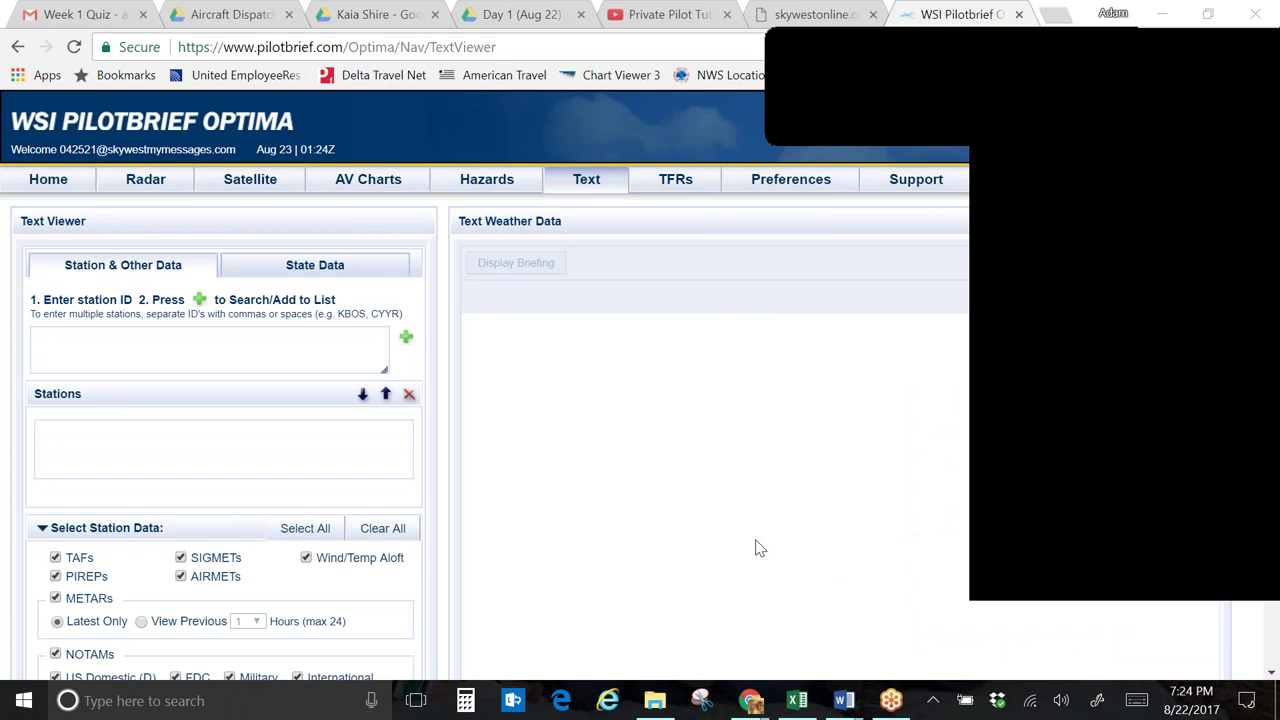
click(778, 478)
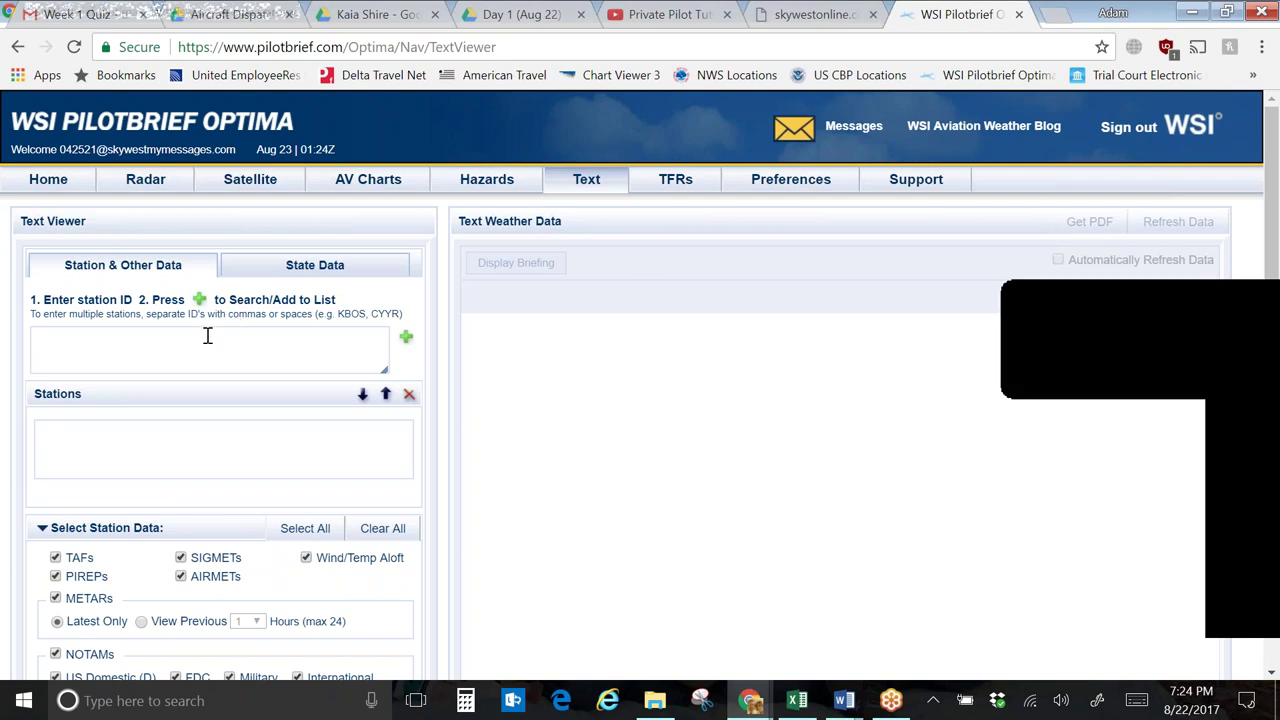
click(205, 335)
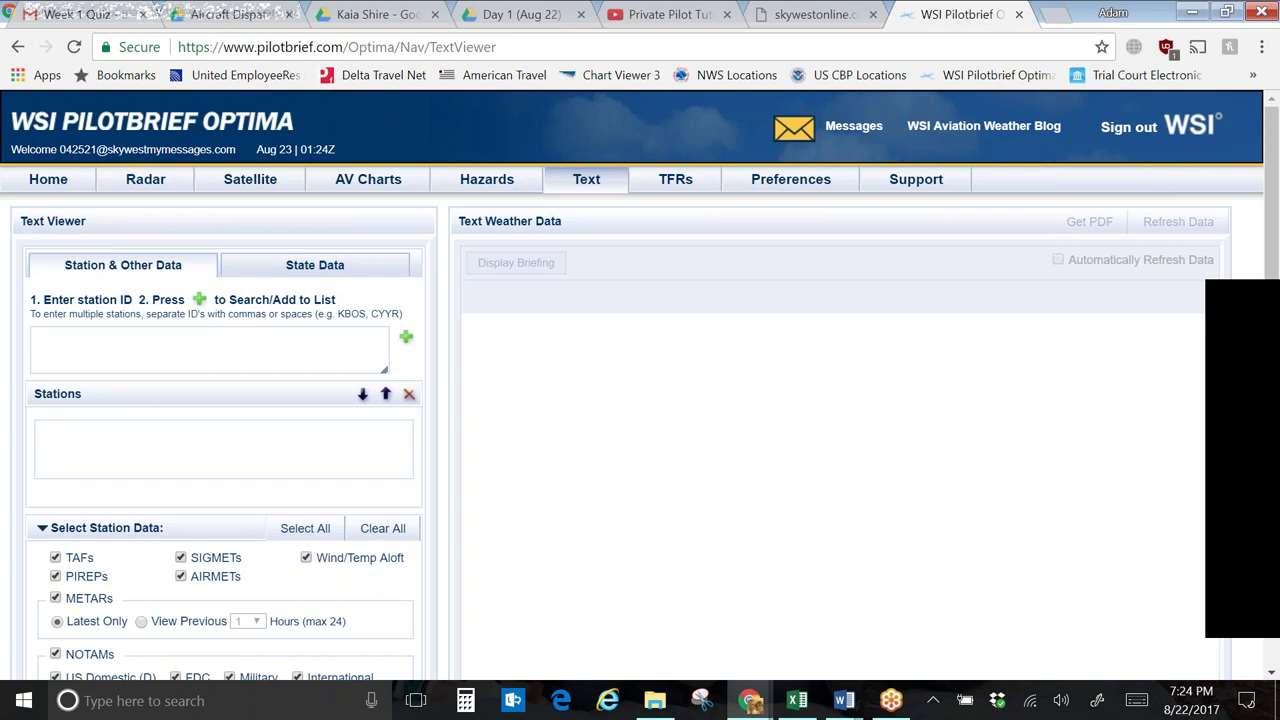
text(kslc)
key(BackSpace)
key(BackSpace)
key(BackSpace)
key(BackSpace)
click(146, 186)
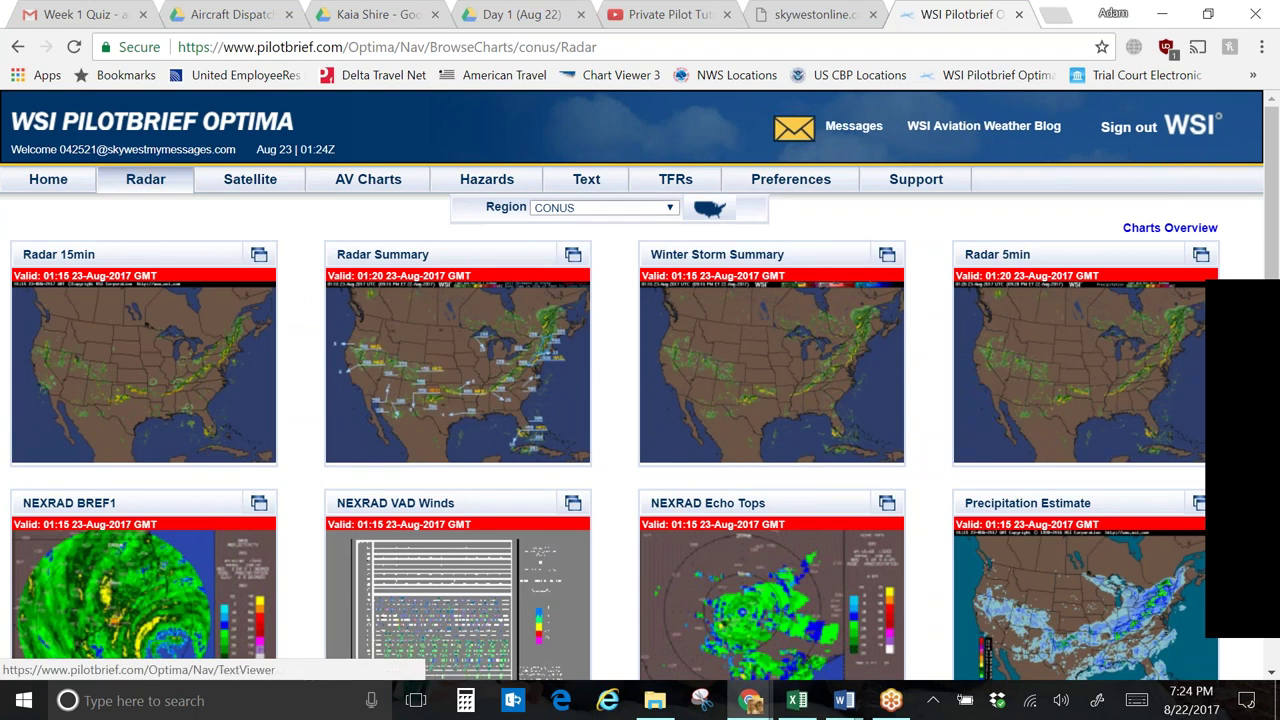
click(597, 187)
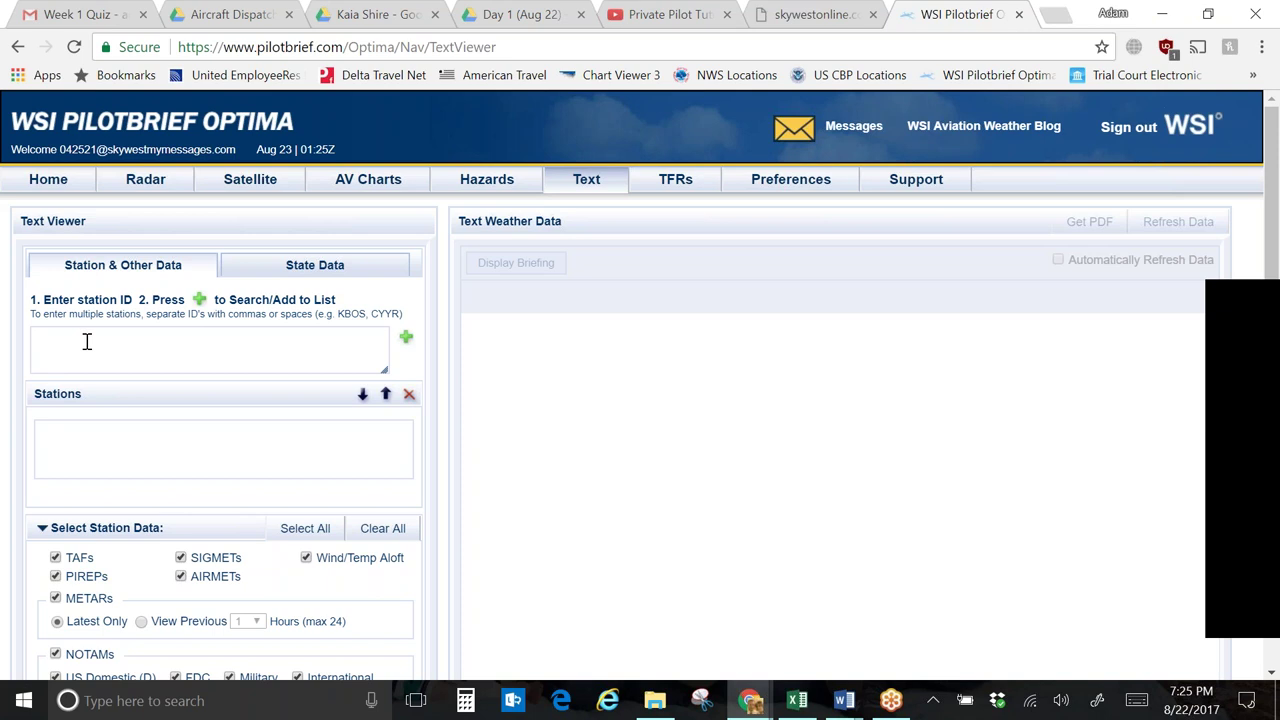
- Add station KSLC to the text viewer's station list
click(60, 336)
text(kslc)
key(Return)
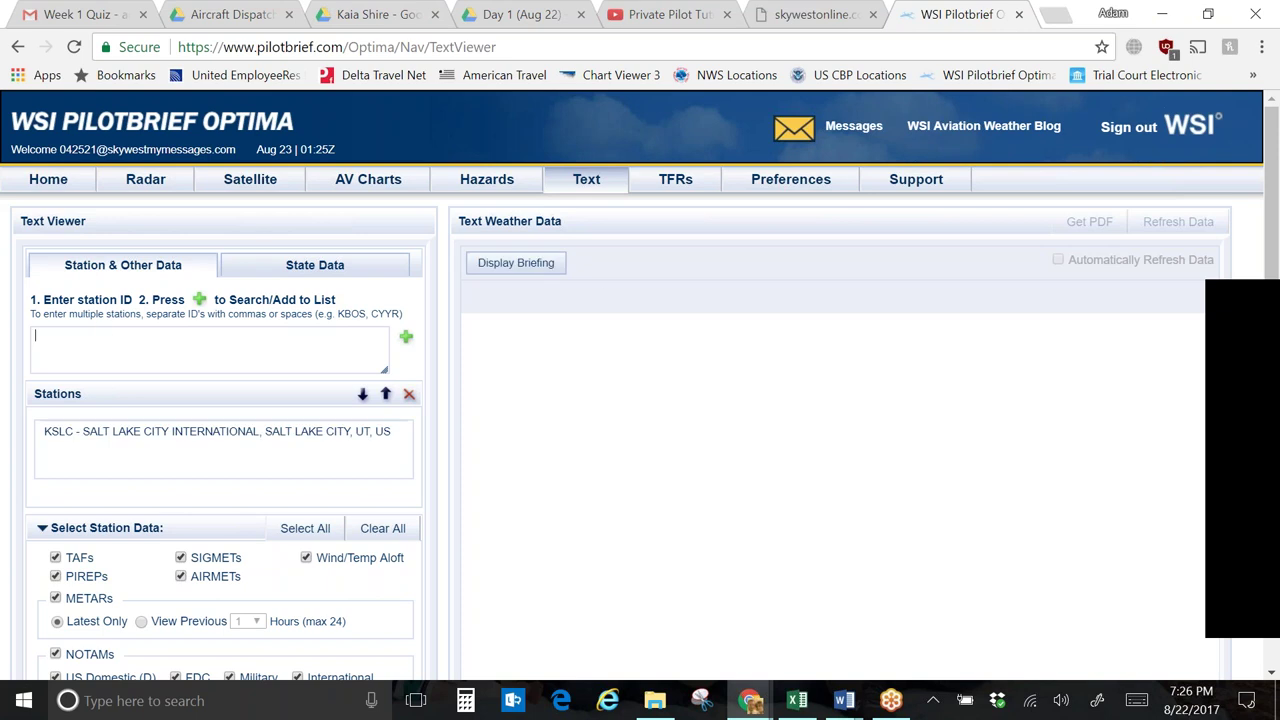
- Limit the station data to METARs only and display the briefing for KSLC
click(378, 528)
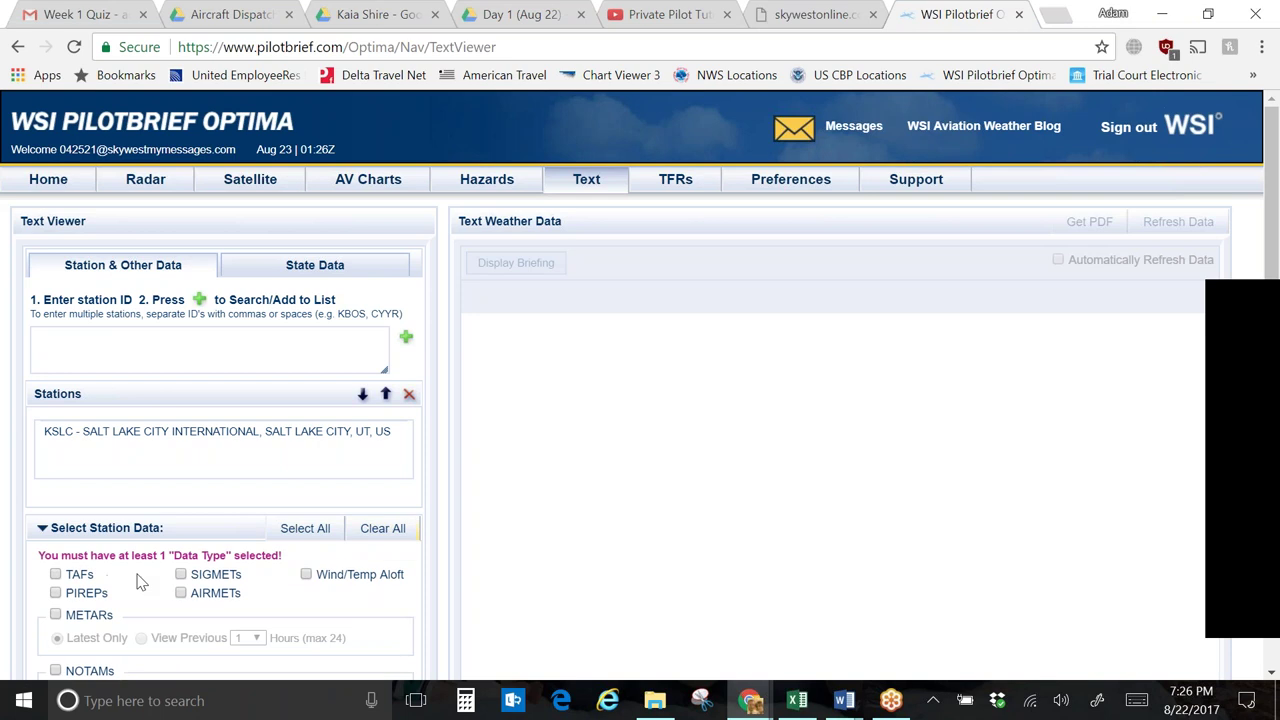
click(55, 614)
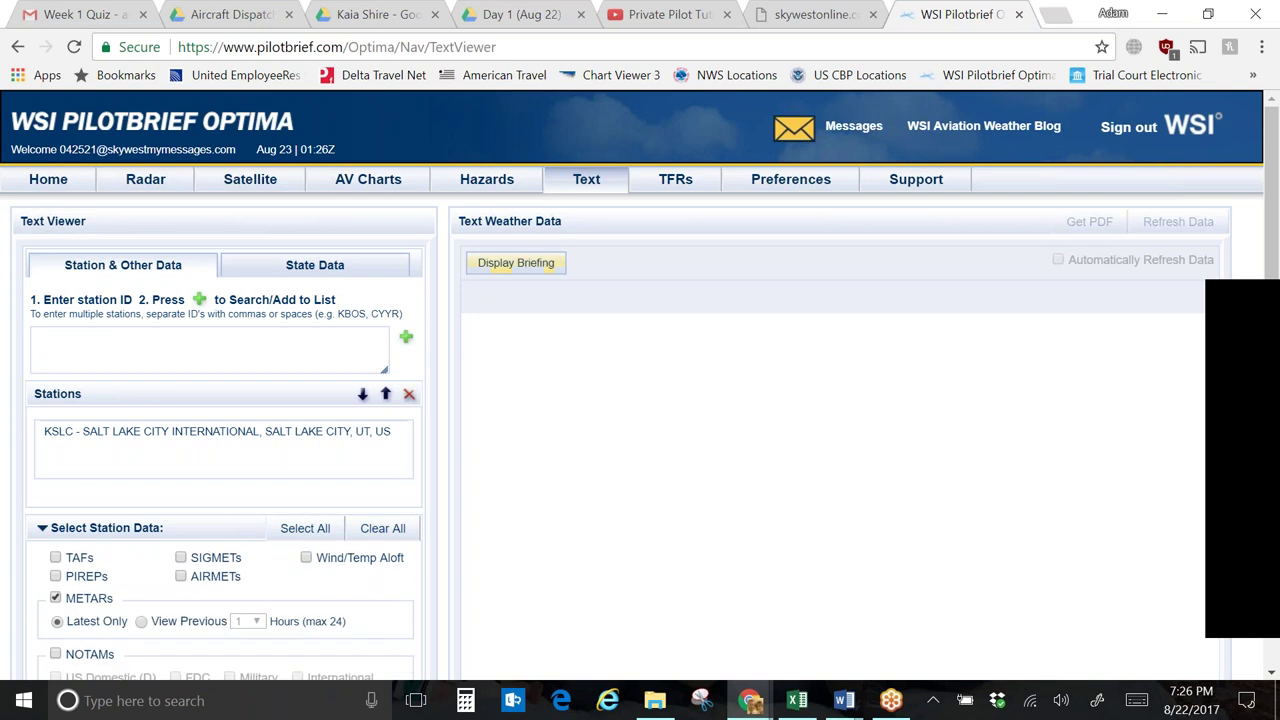
click(521, 263)
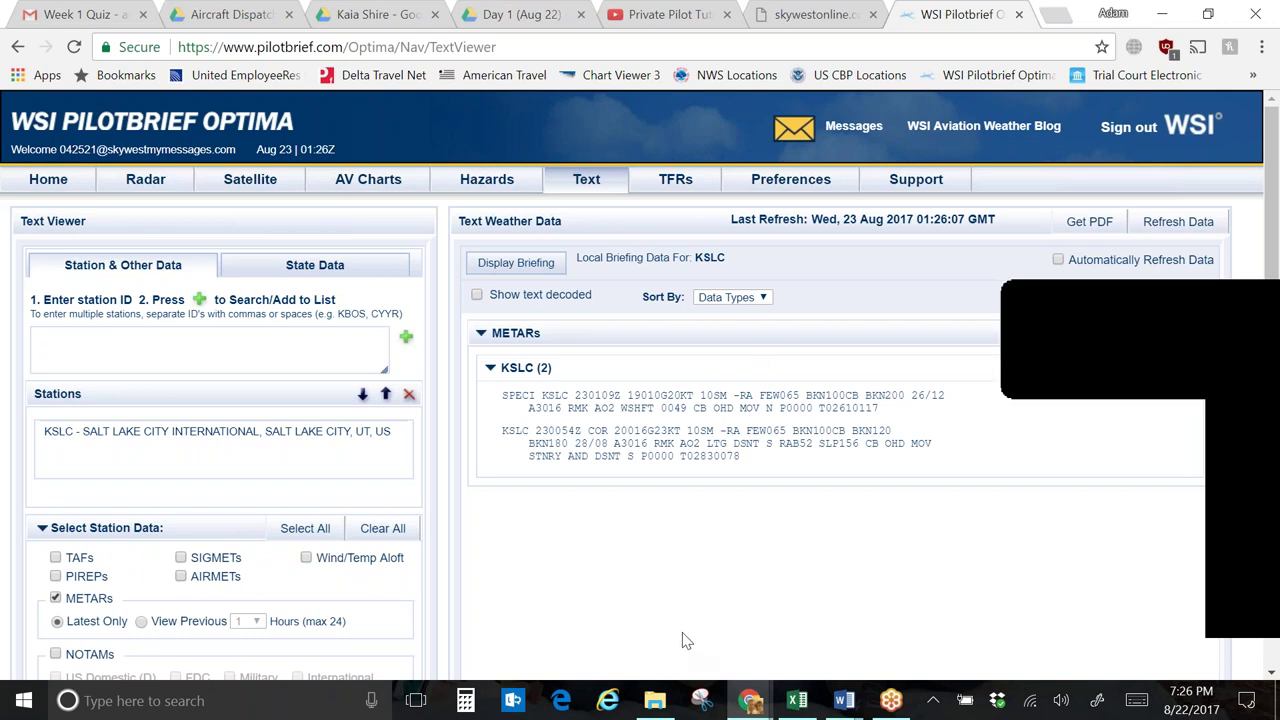
key(XF86AudioRaiseVolume)
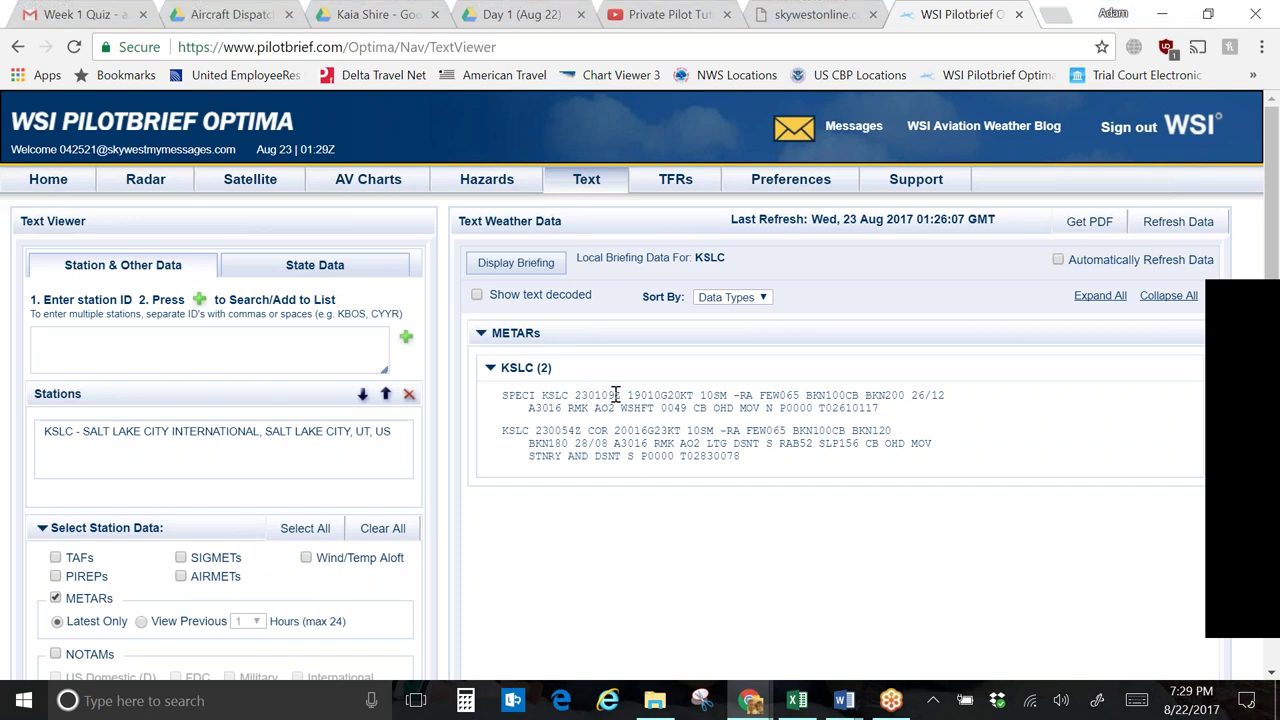
key(Tab)
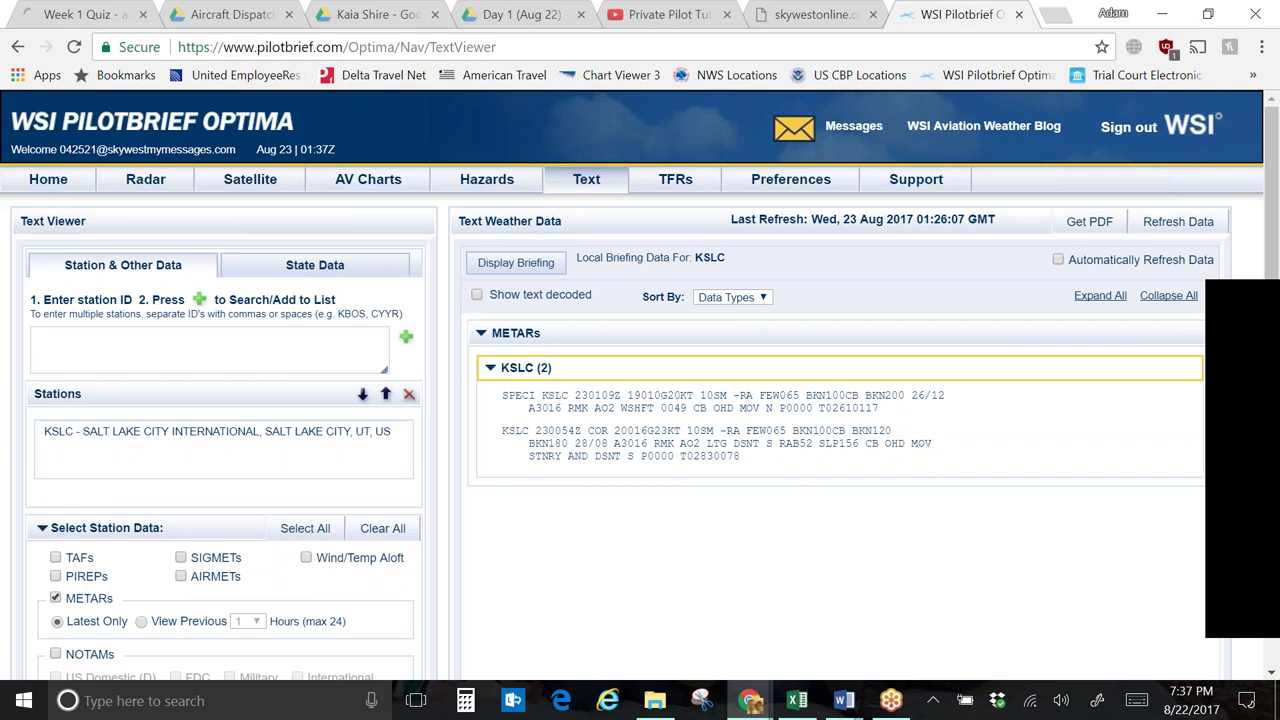
click(89, 335)
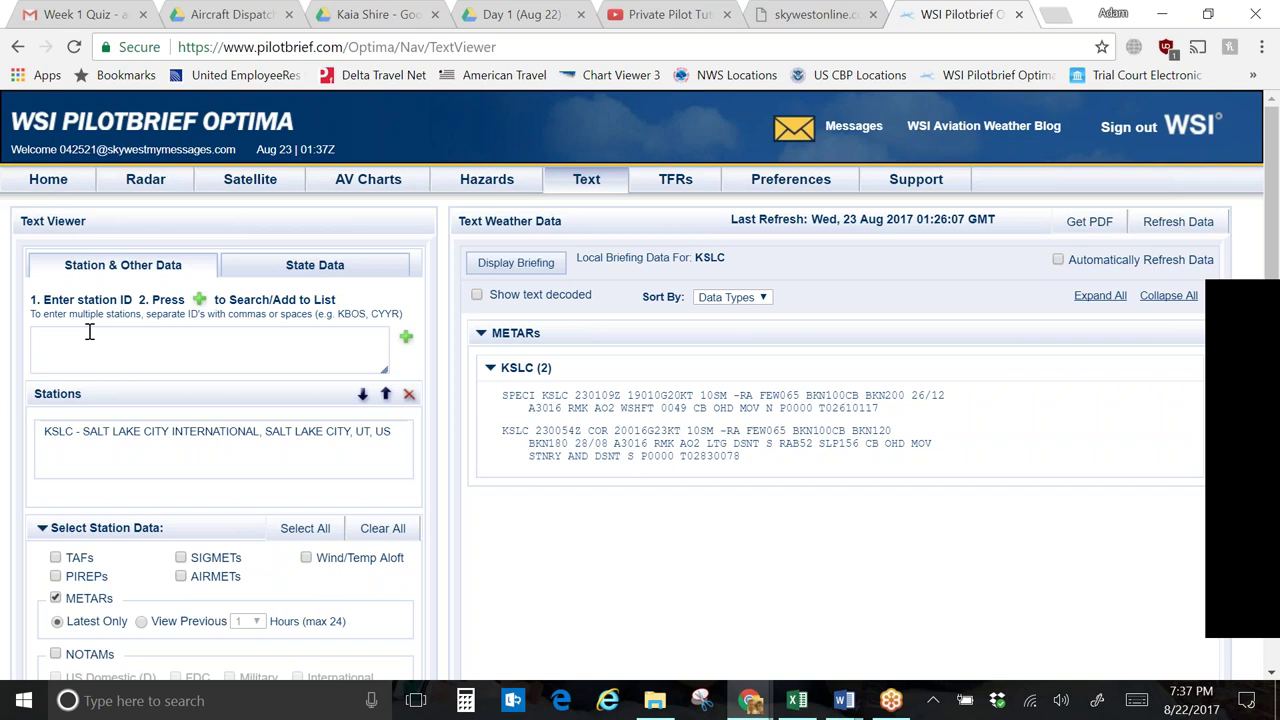
text(kosofo\\)
key(BackSpace)
key(BackSpace)
key(BackSpace)
key(BackSpace)
key(BackSpace)
key(BackSpace)
key(BackSpace)
key(BackSpace)
- Replace station KSLC with KSFO in the station list and display its METAR briefing
click(165, 432)
click(410, 396)
click(150, 331)
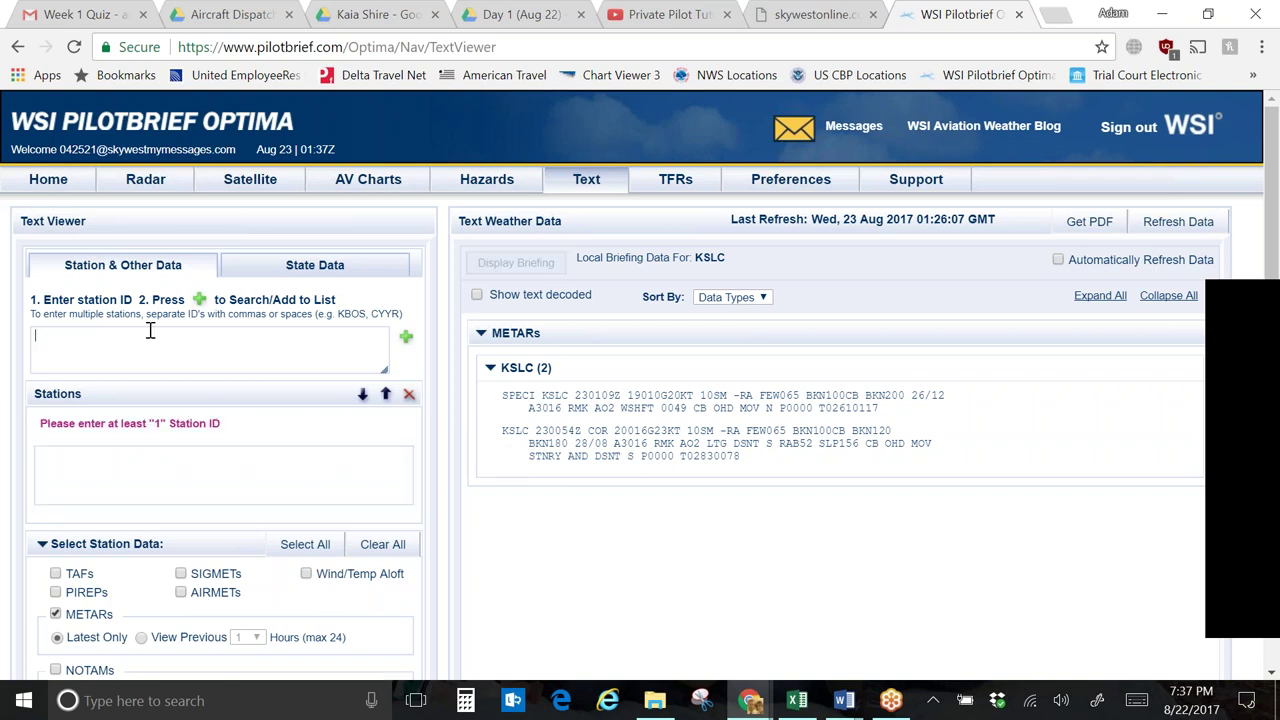
text(ksfo)
key(Return)
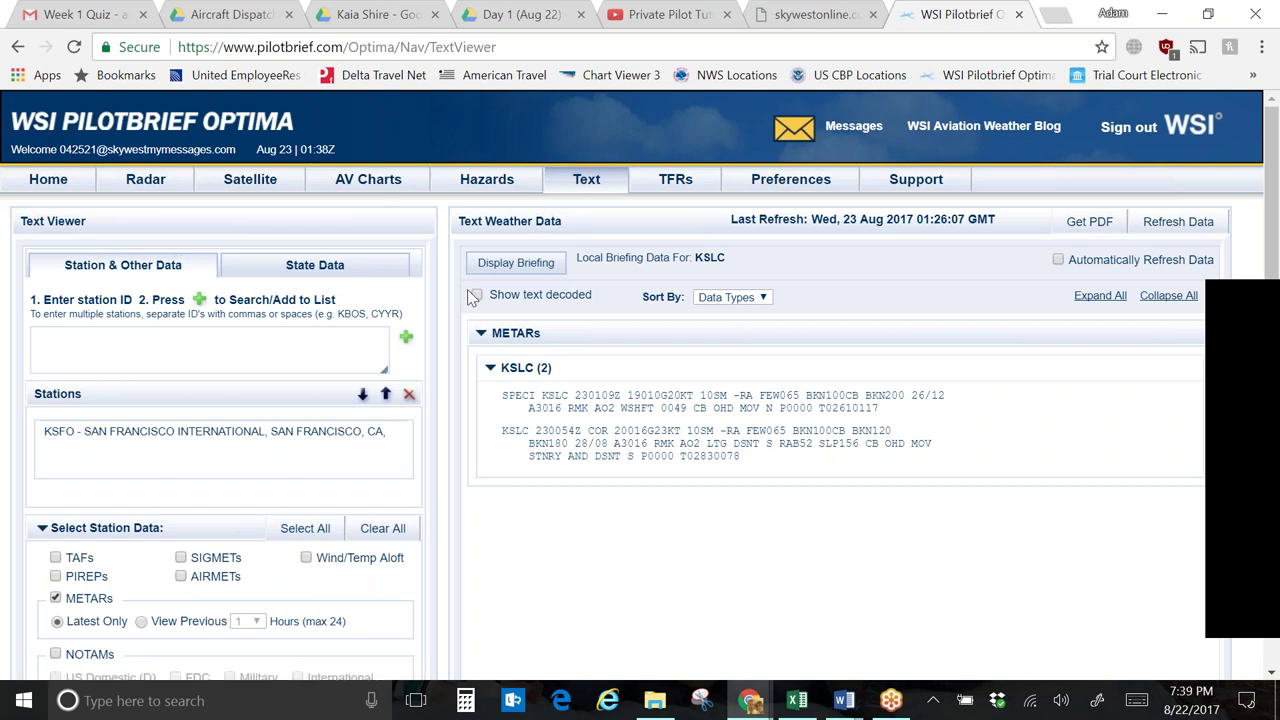
click(507, 266)
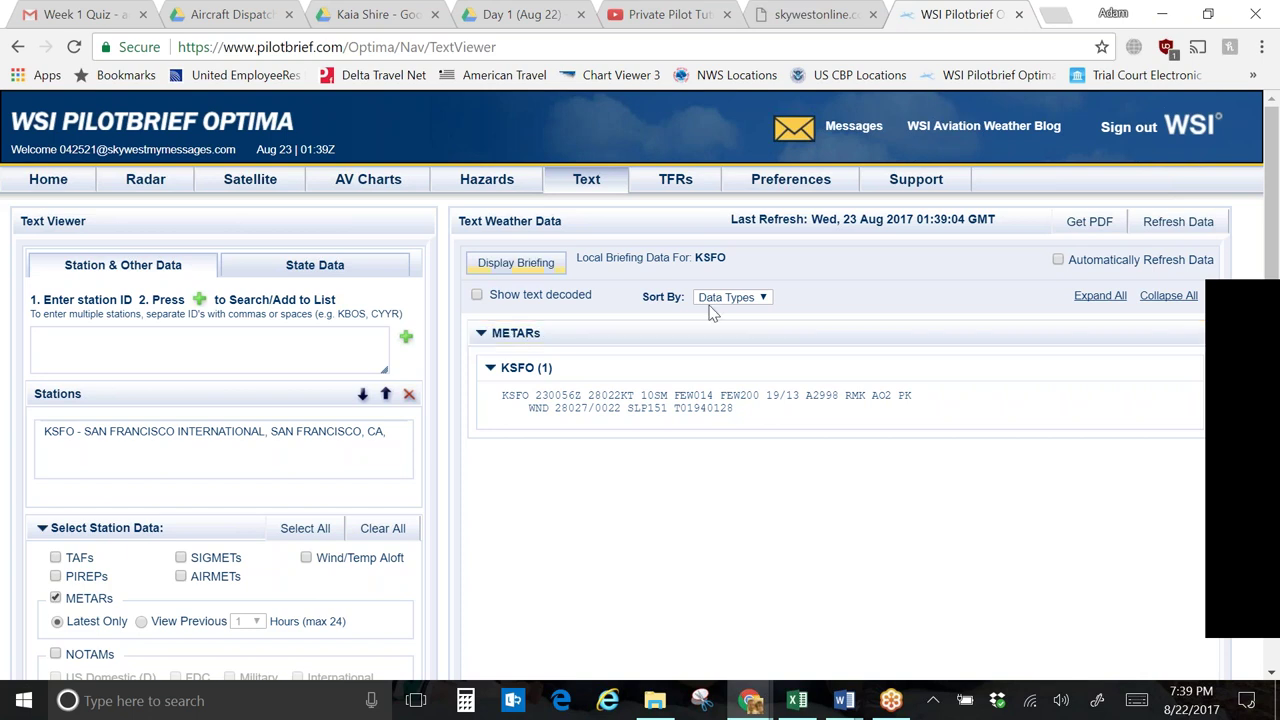
- Enlarge the KSFO METAR and examine it, highlighting the 0056Z observation time
key(ctrl+0)
key(ctrl+plus)
key(ctrl+plus)
key(ctrl+plus)
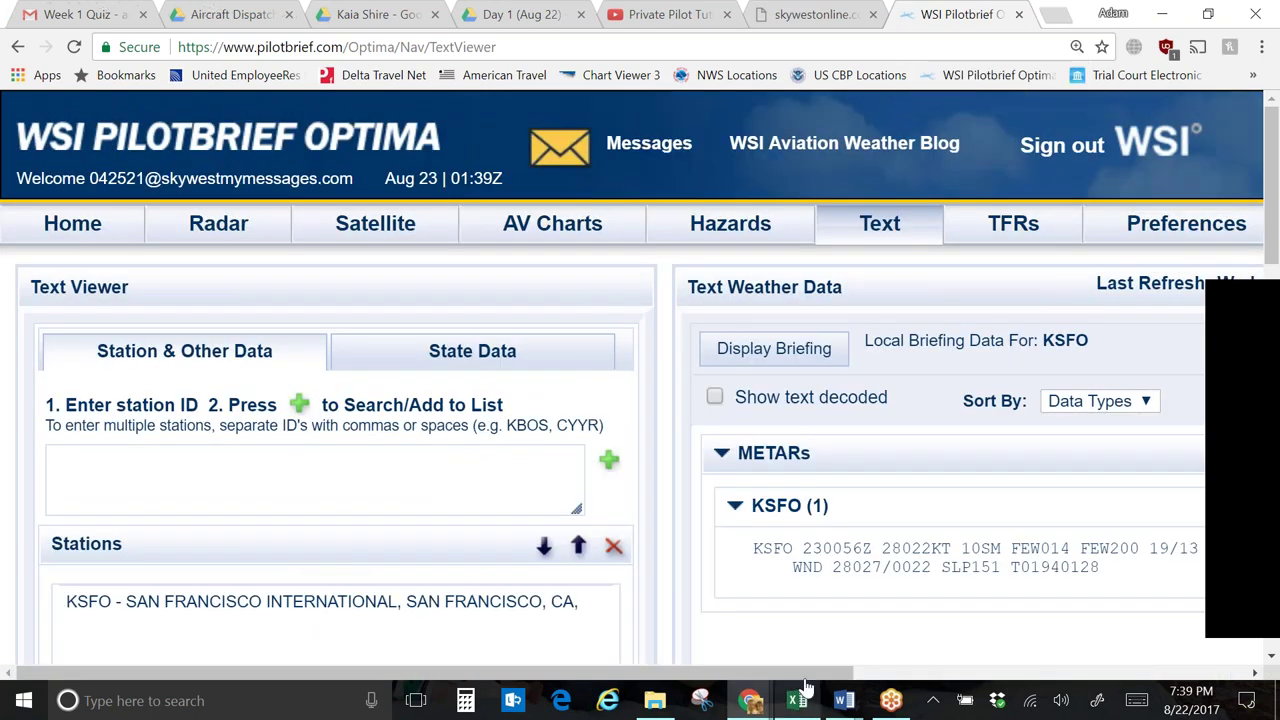
key(ctrl+plus)
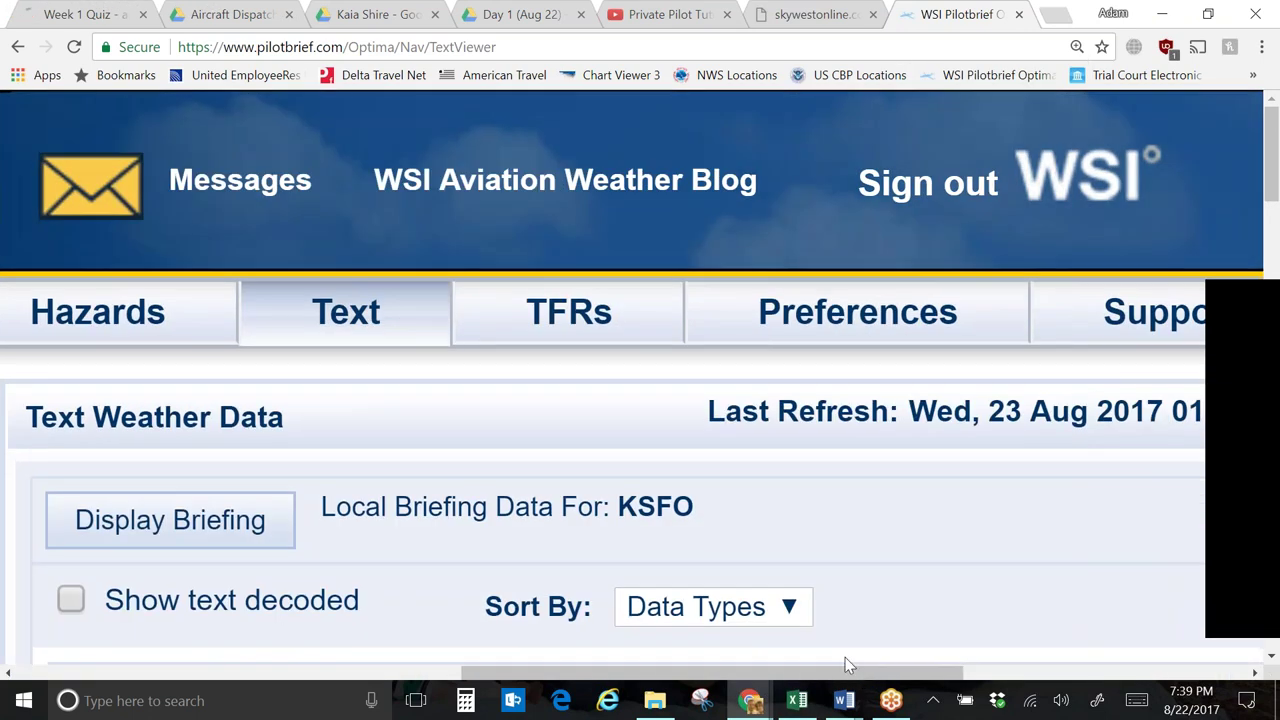
scroll(845, 657, down, 5)
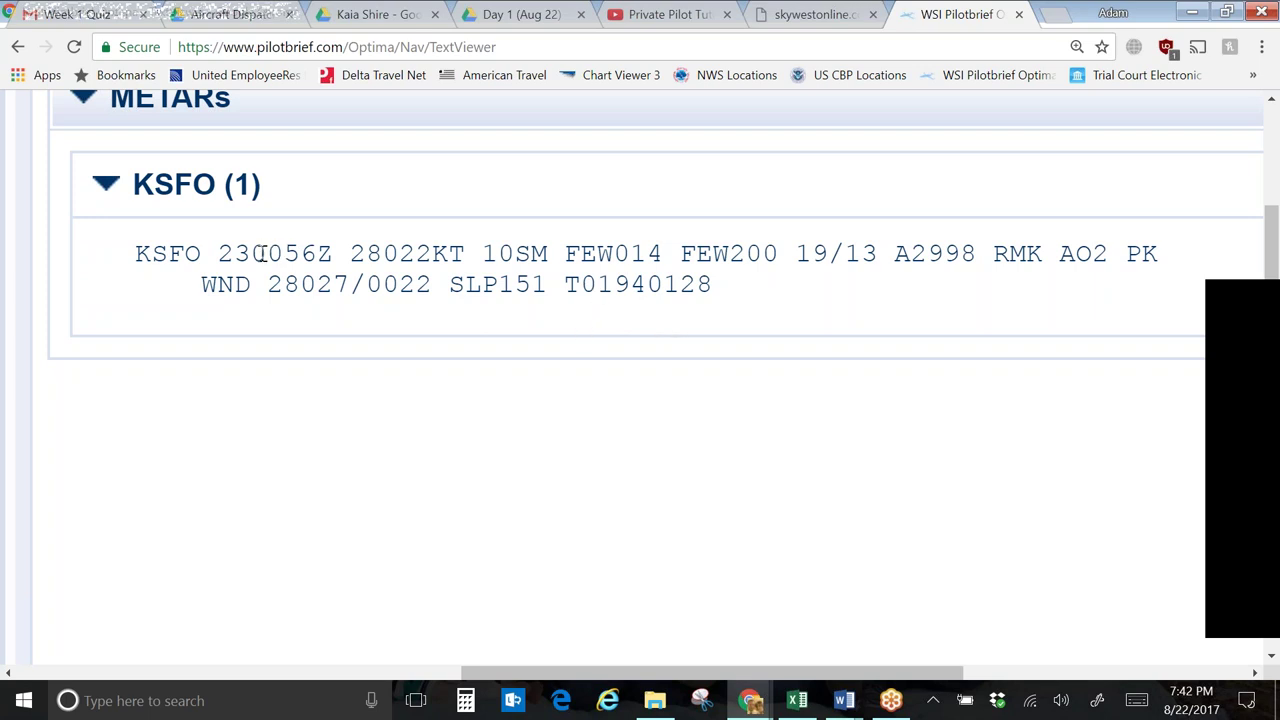
drag(251, 253, 331, 253)
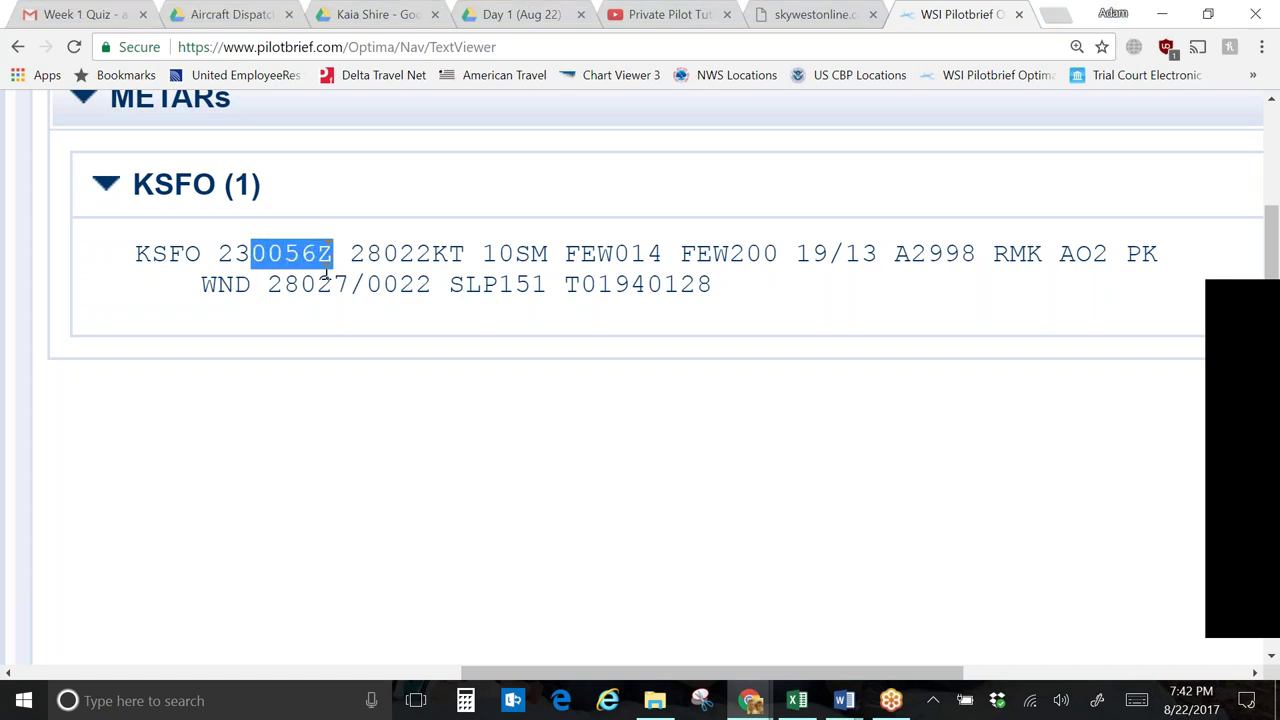
click(304, 327)
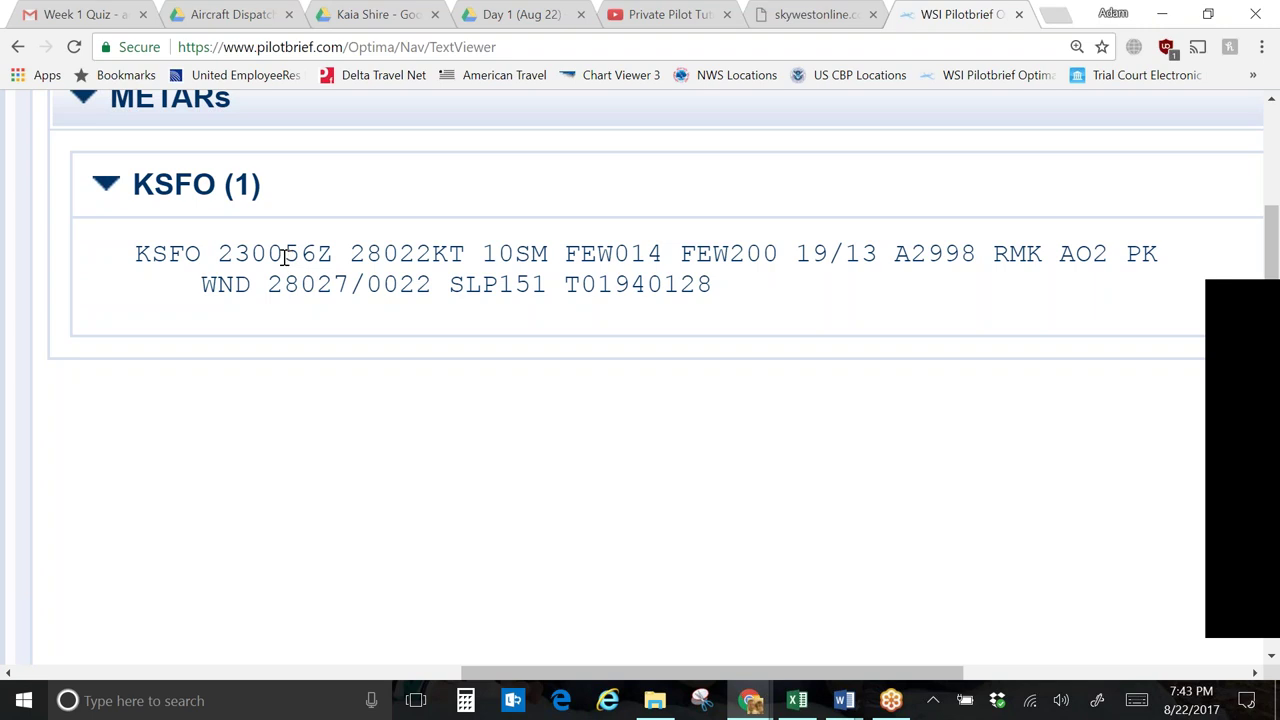
- Restore the normal page size and remove KSFO from the station list
key(ctrl+plus)
key(ctrl+minus)
key(ctrl+minus)
key(ctrl+minus)
key(ctrl+minus)
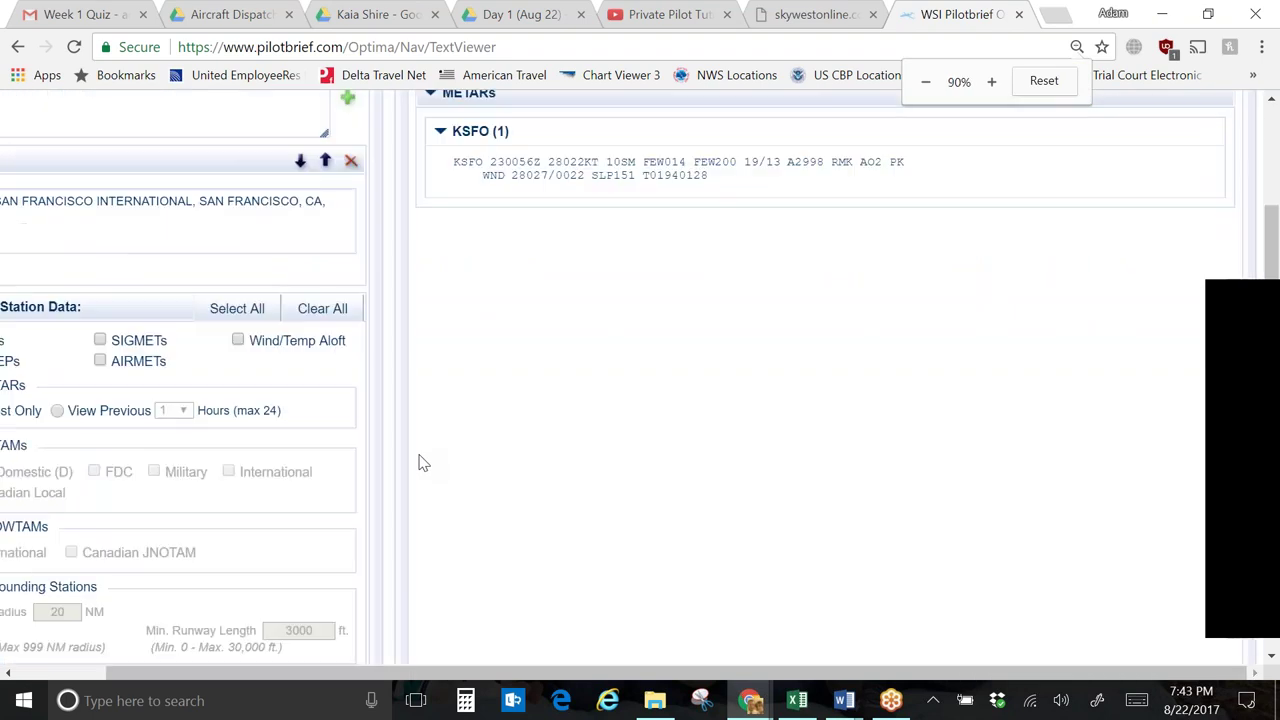
key(ctrl+plus)
click(257, 192)
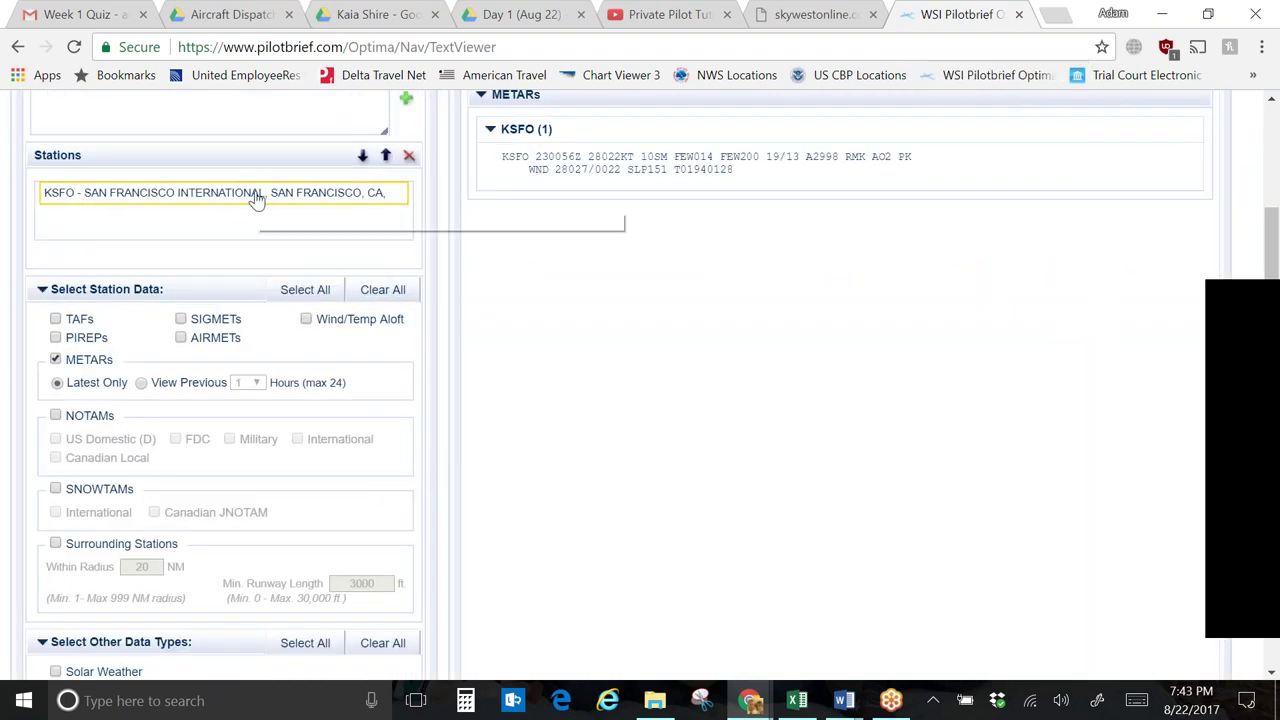
click(412, 157)
scroll(197, 341, up, 2)
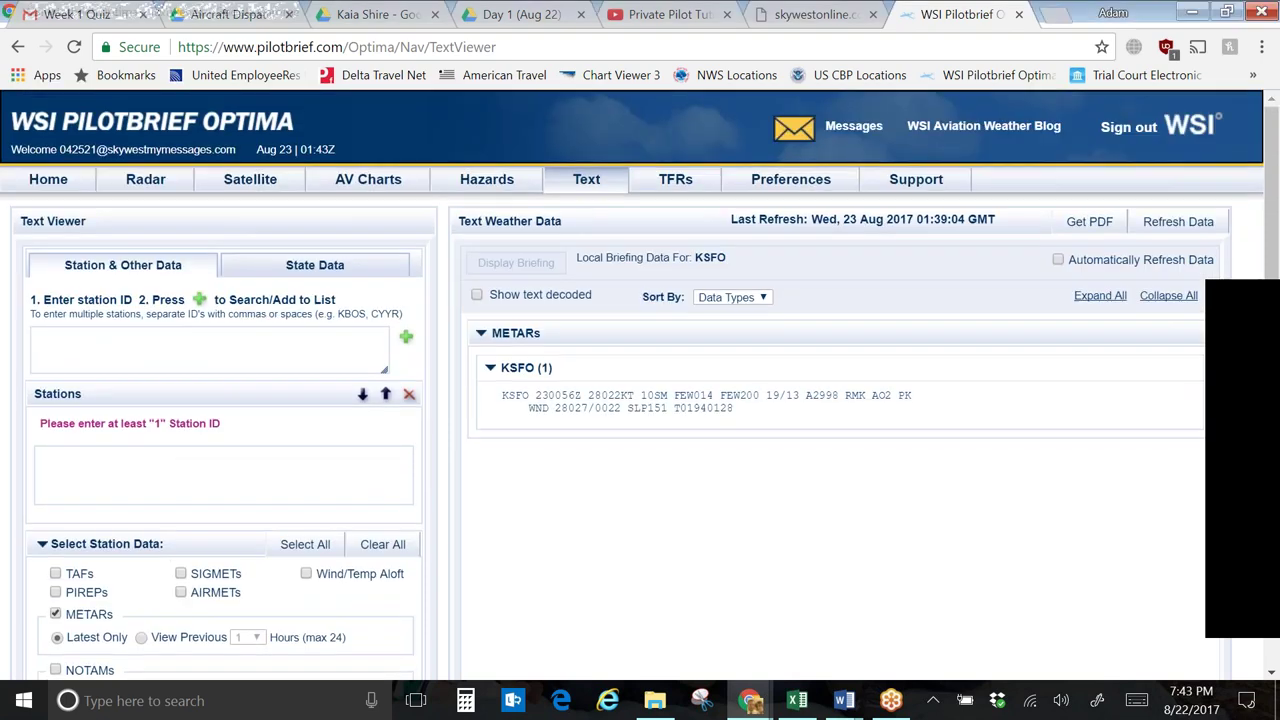
- Add station KMIA to the station list and display its METAR briefing
click(197, 341)
text(kmia)
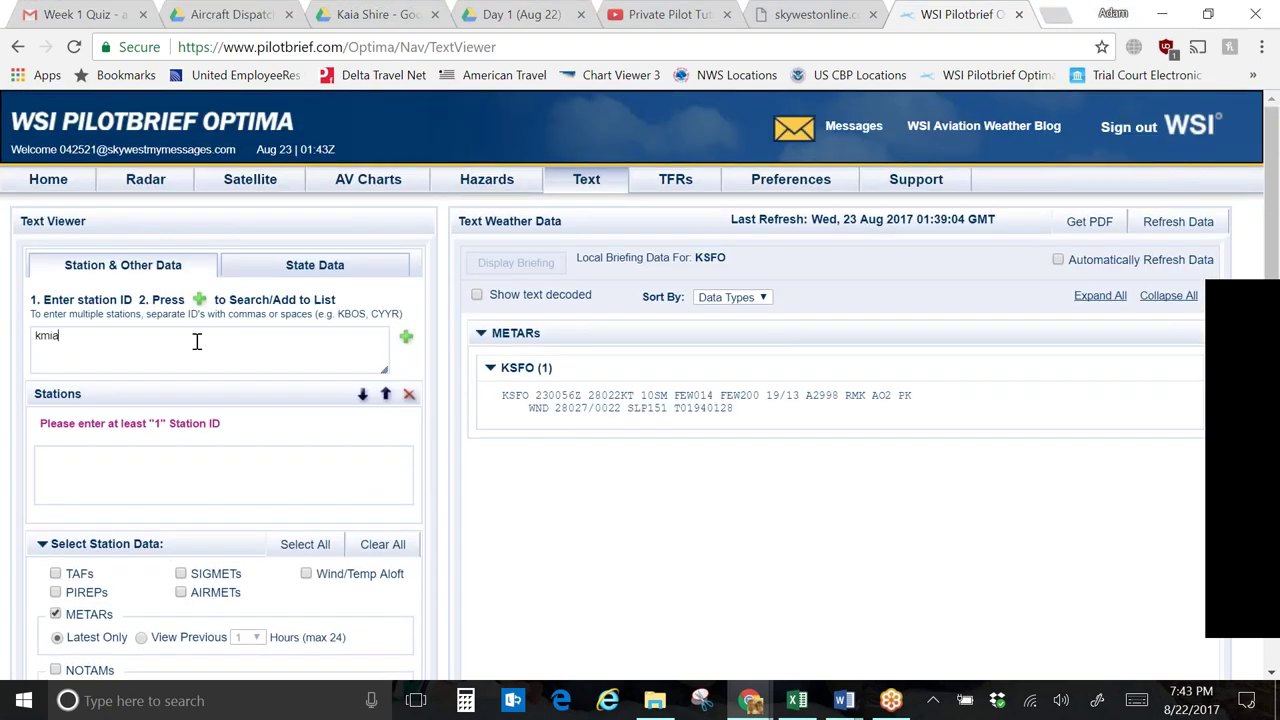
click(406, 339)
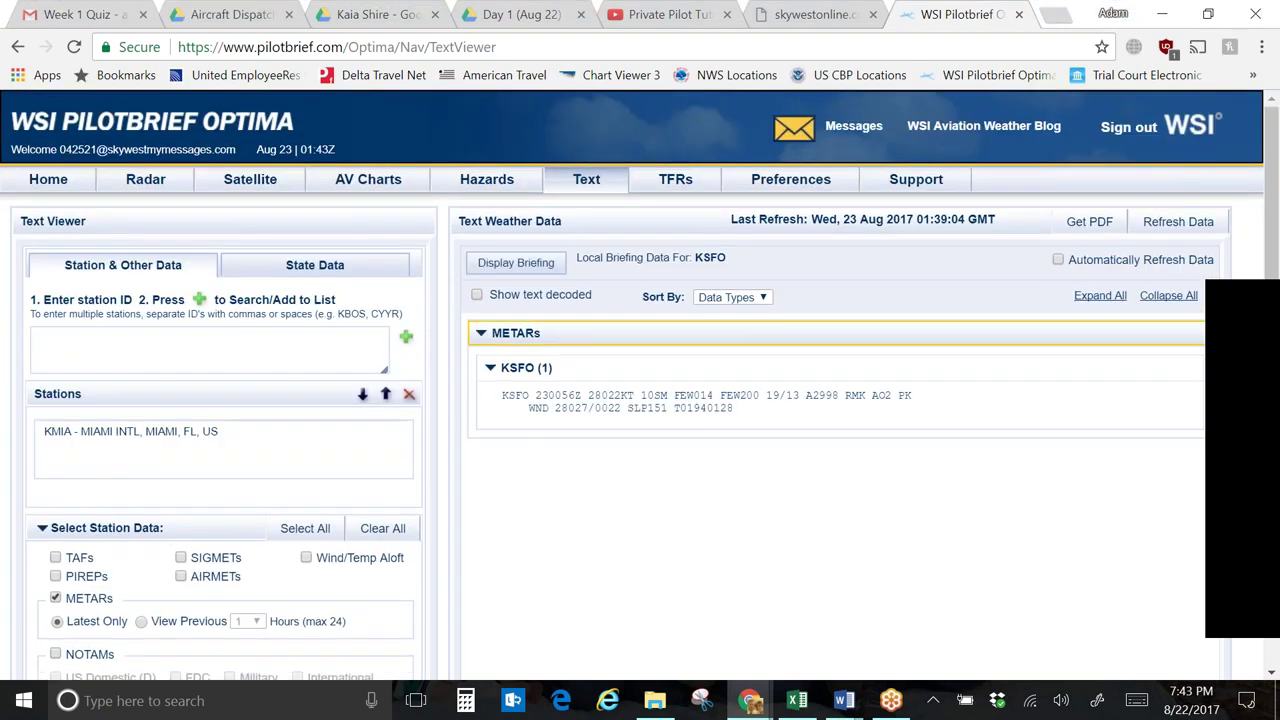
click(508, 266)
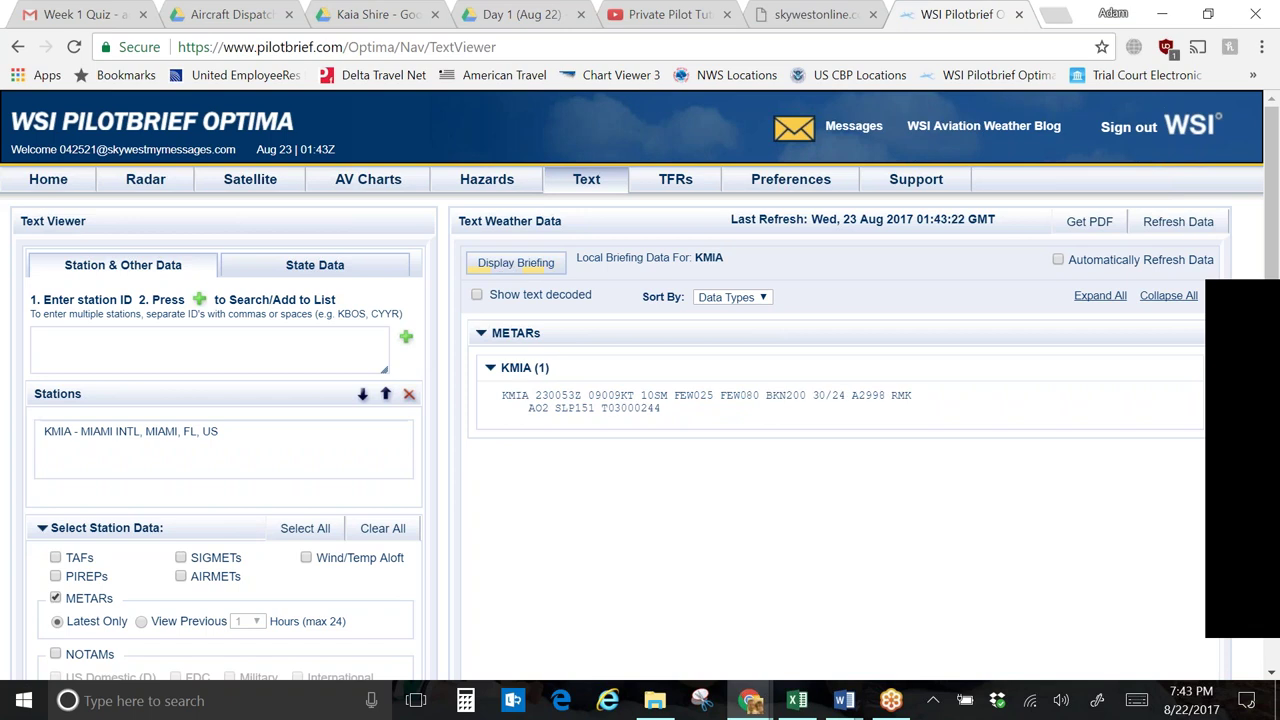
- Enlarge the page to 200% and examine the KMIA METAR
key(ctrl+plus)
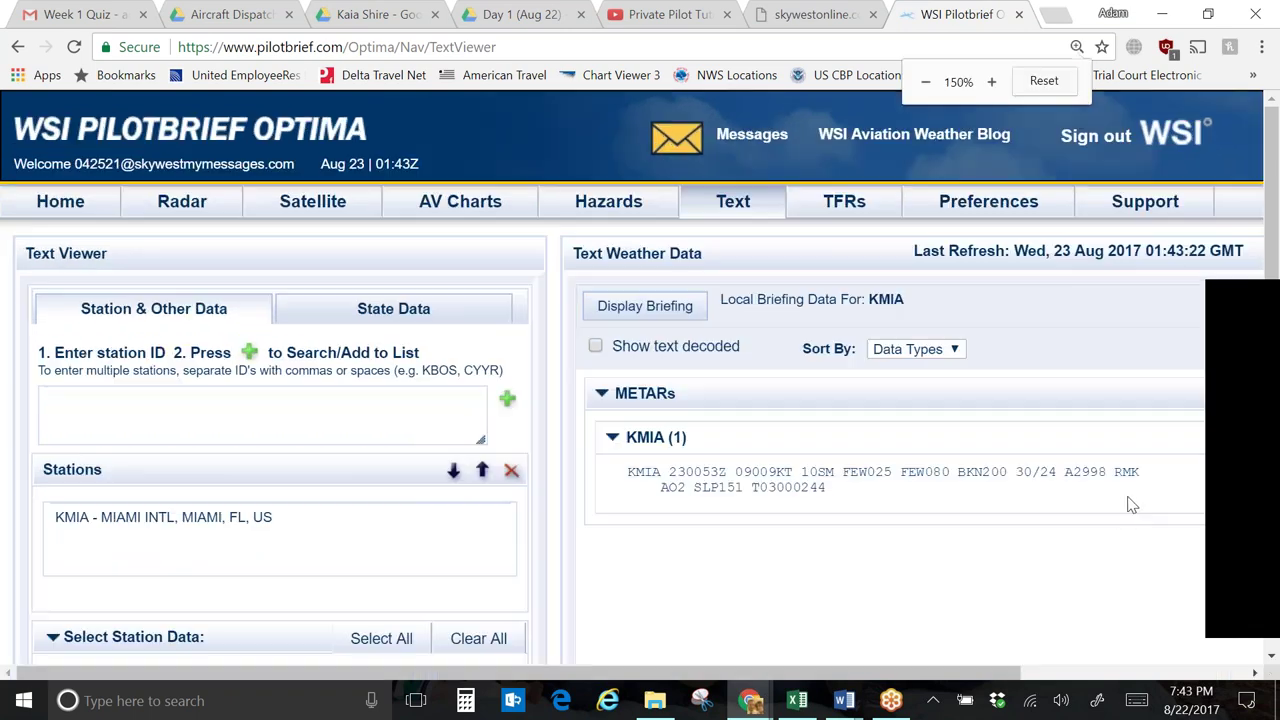
key(ctrl+plus)
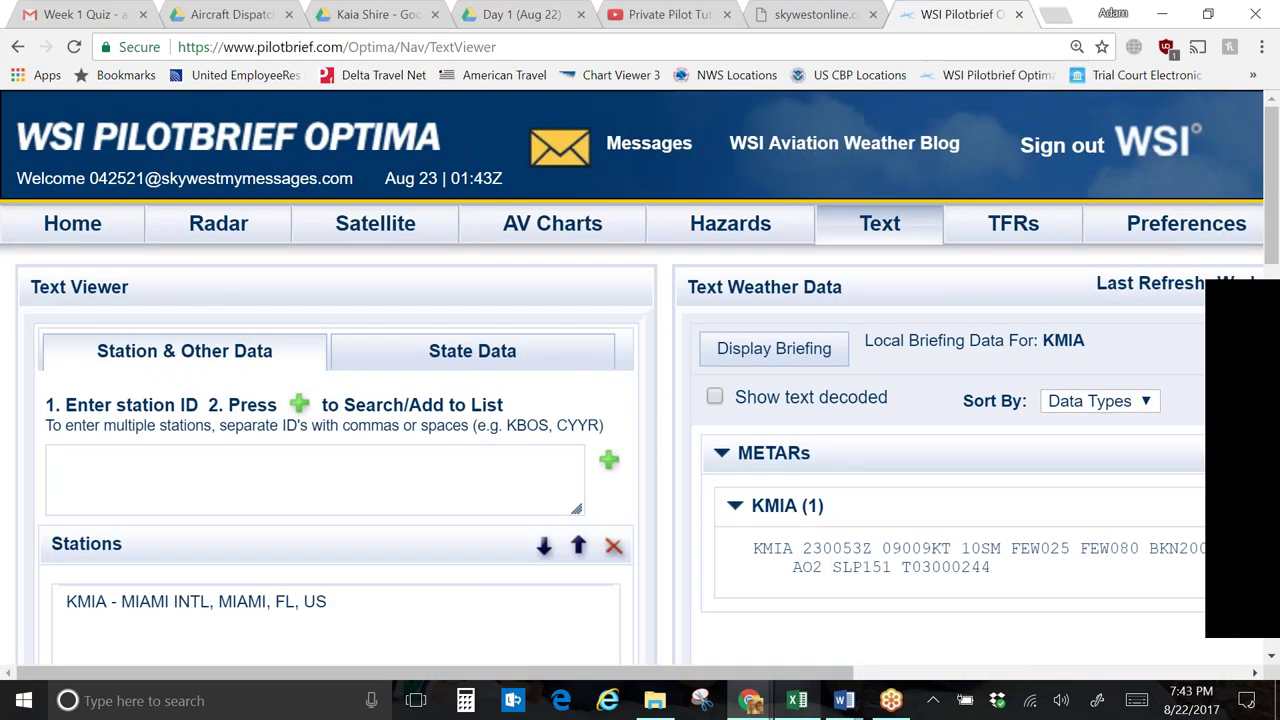
key(ctrl+plus)
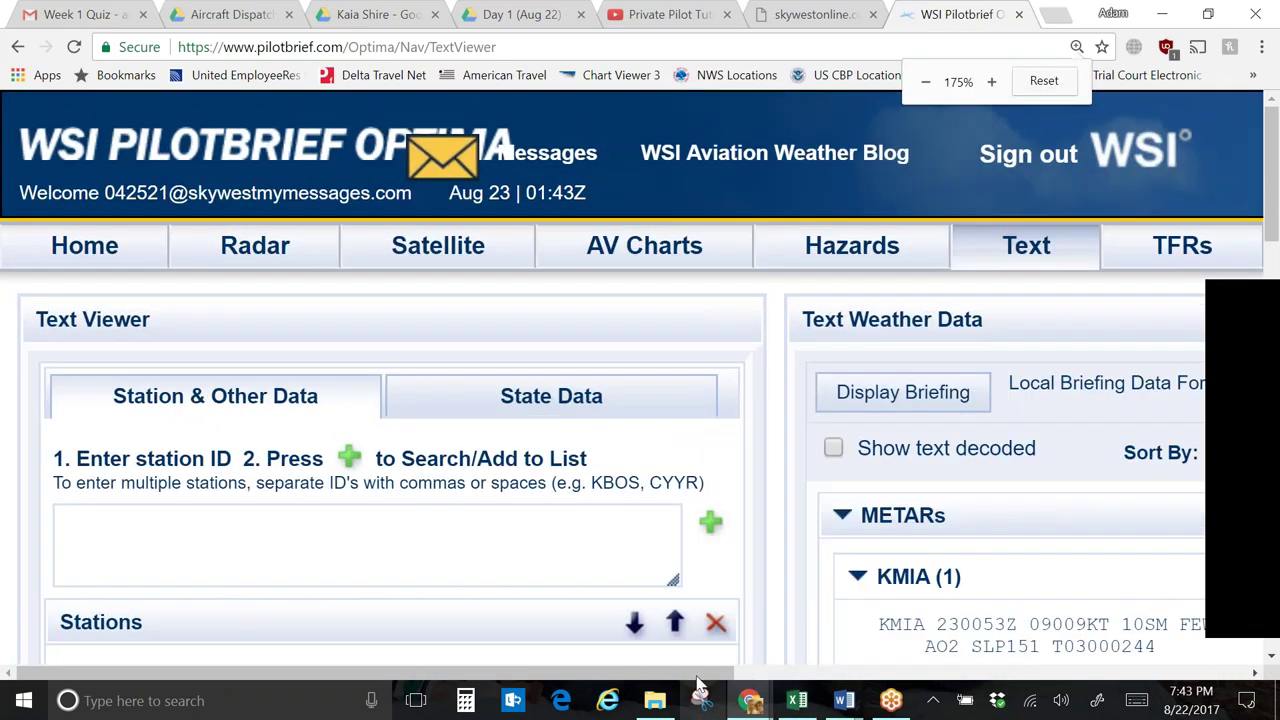
drag(714, 675, 1063, 640)
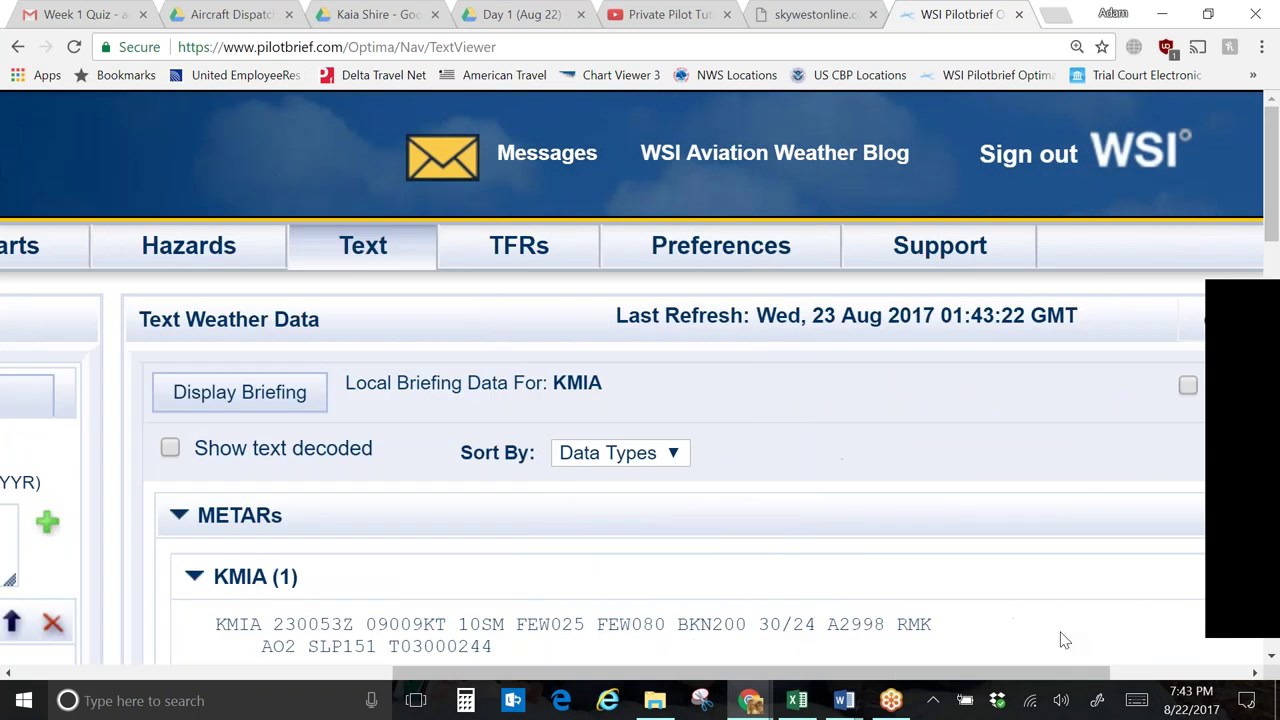
scroll(1063, 640, down, 3)
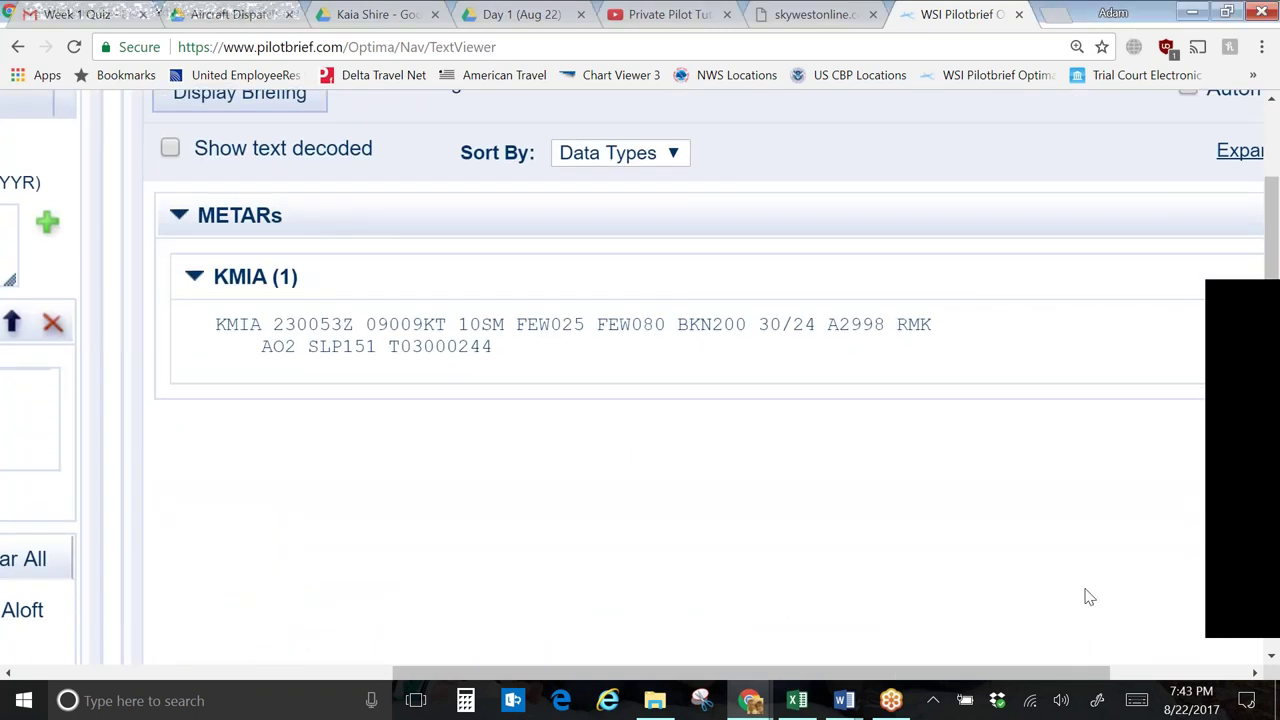
key(ctrl+plus)
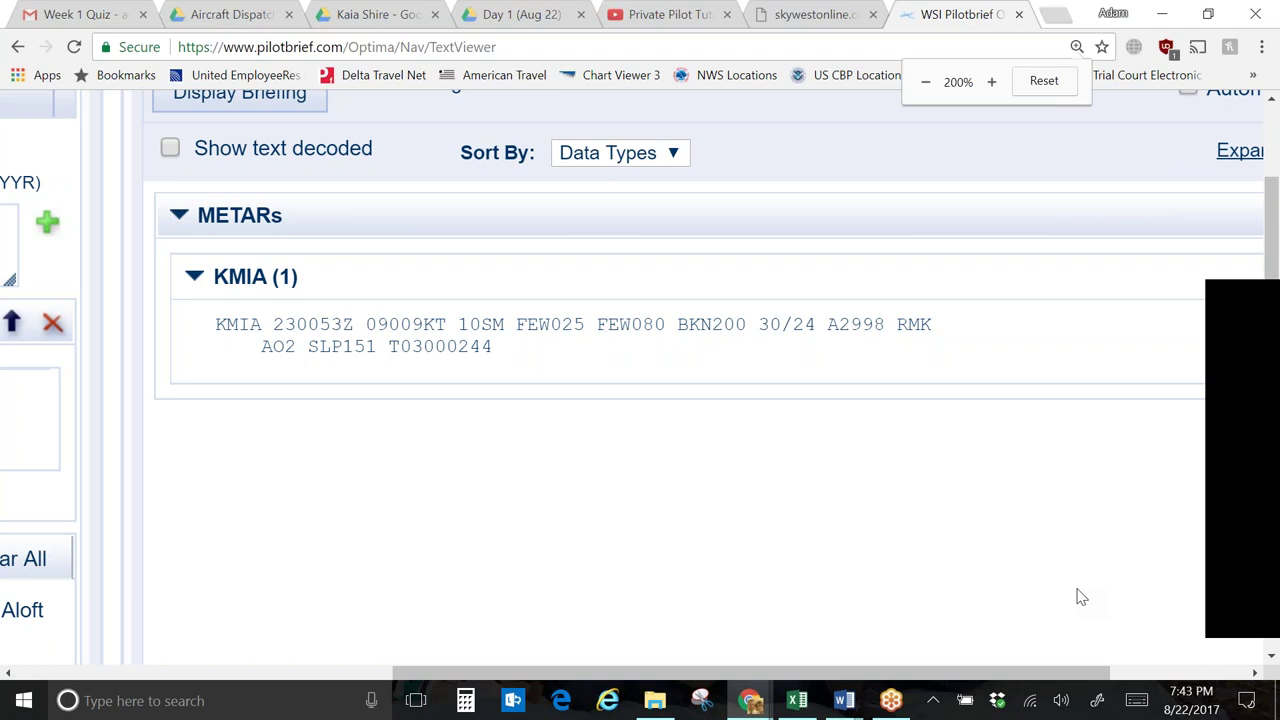
scroll(965, 603, down, 1)
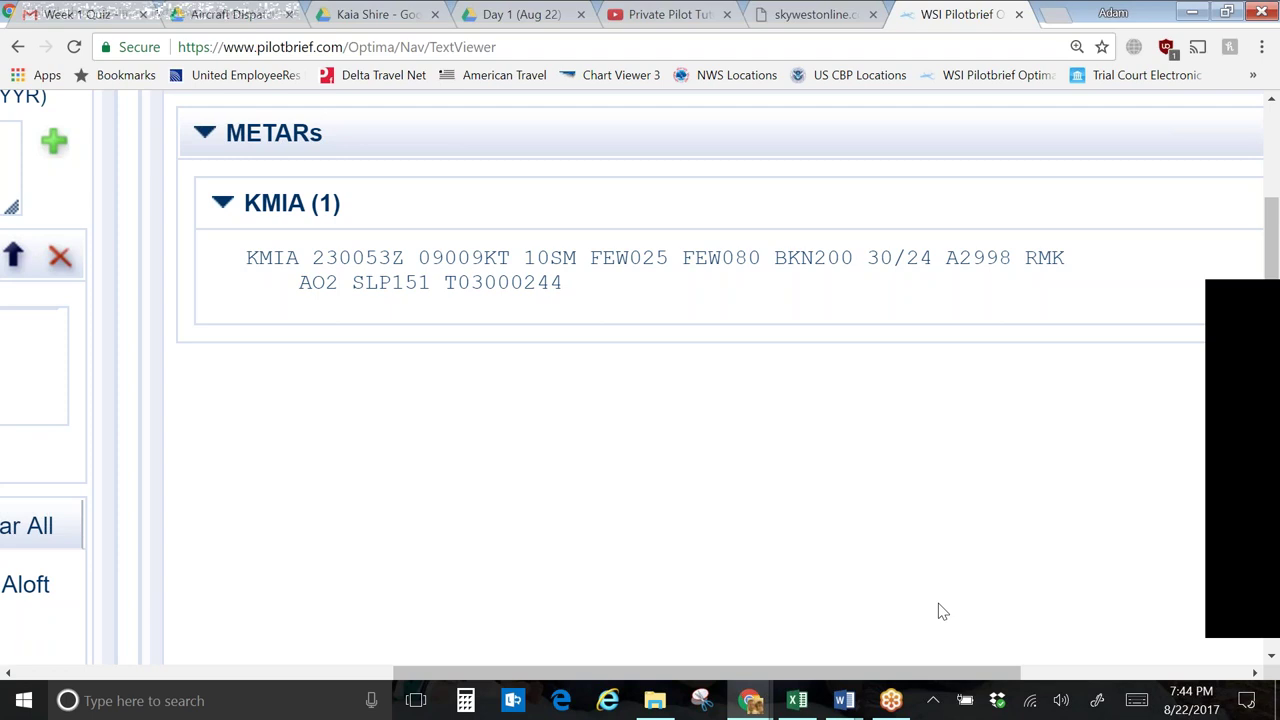
- Restore the normal page size and remove KMIA from the station list
key(ctrl+minus)
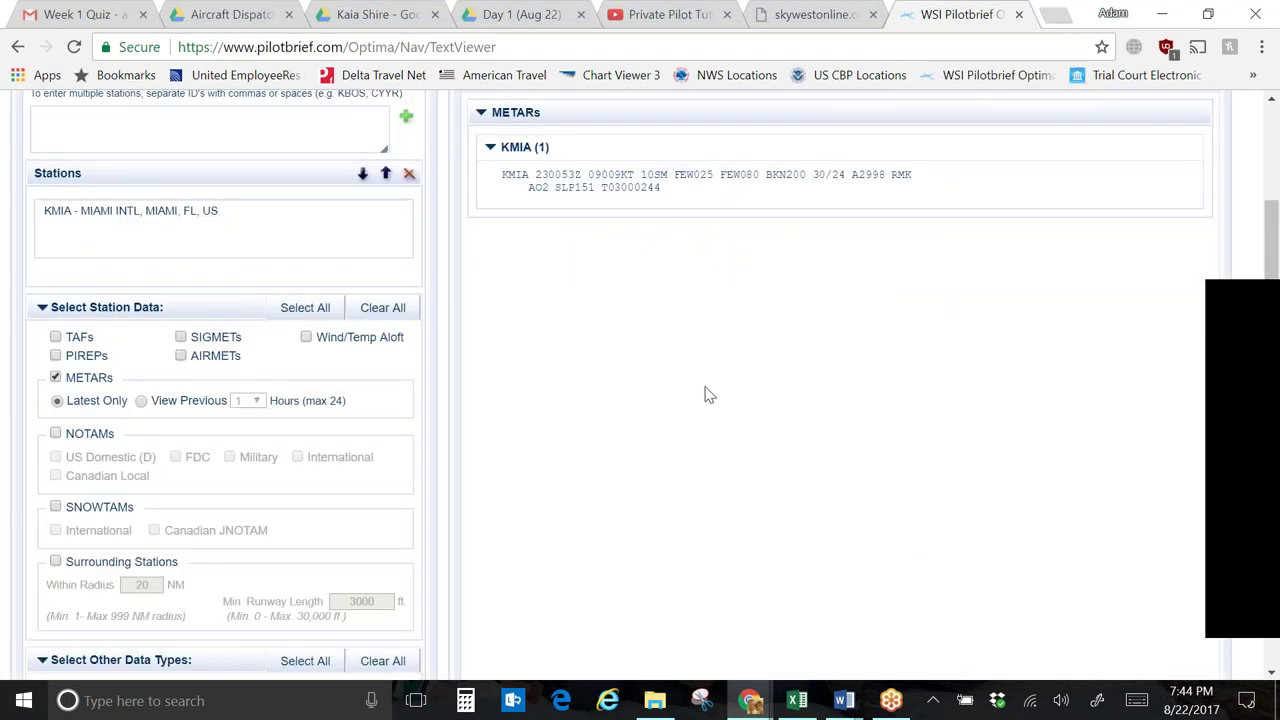
click(205, 216)
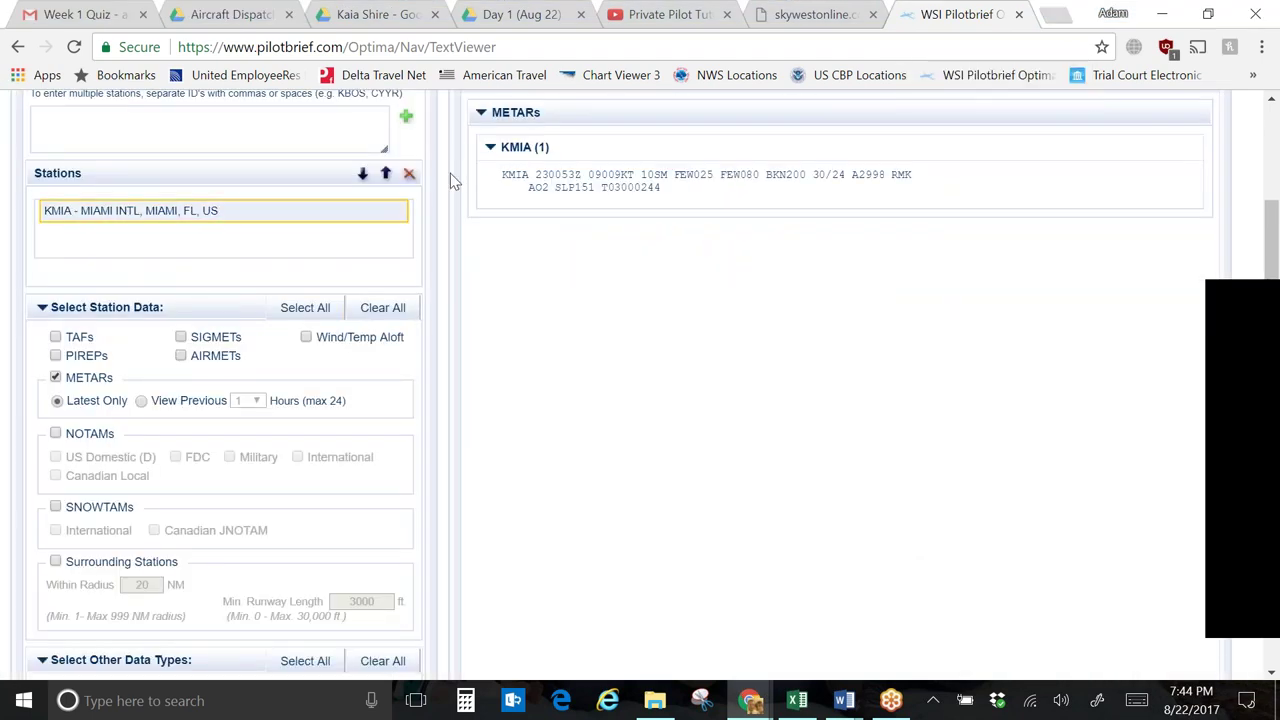
click(409, 173)
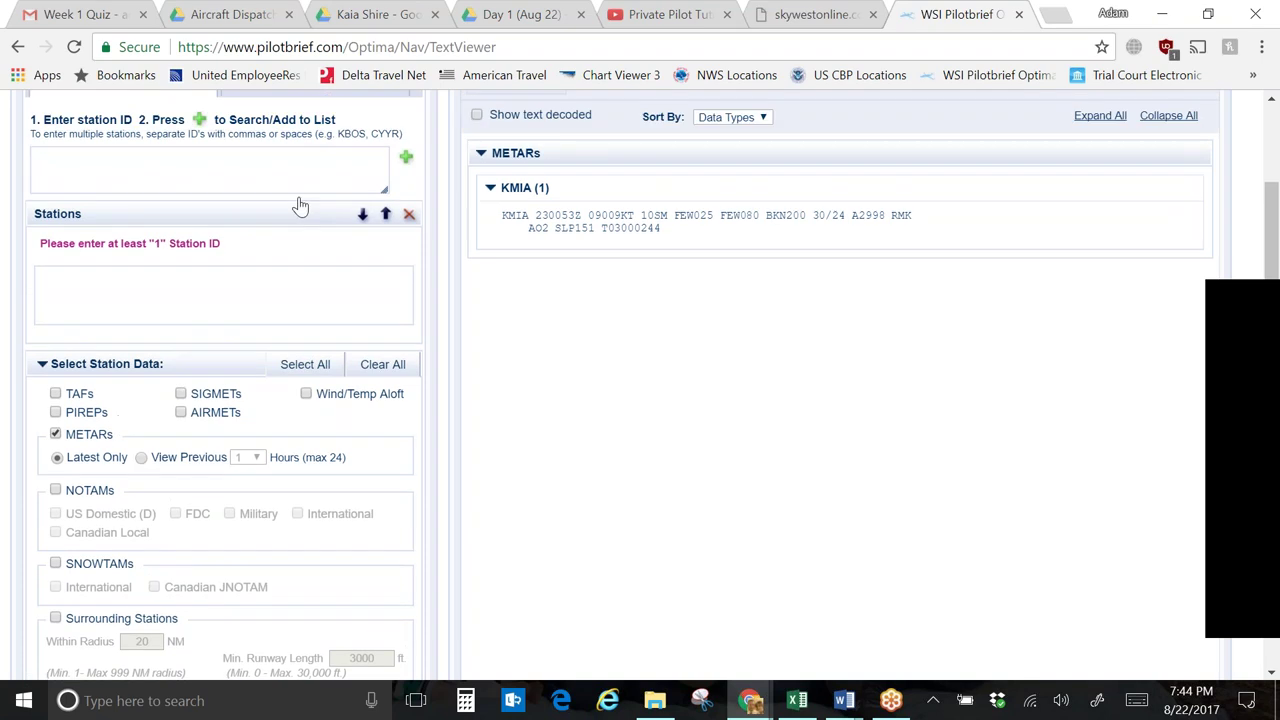
- Add station PHNL to the station list and display its METAR briefing
scroll(300, 205, up, 2)
click(114, 328)
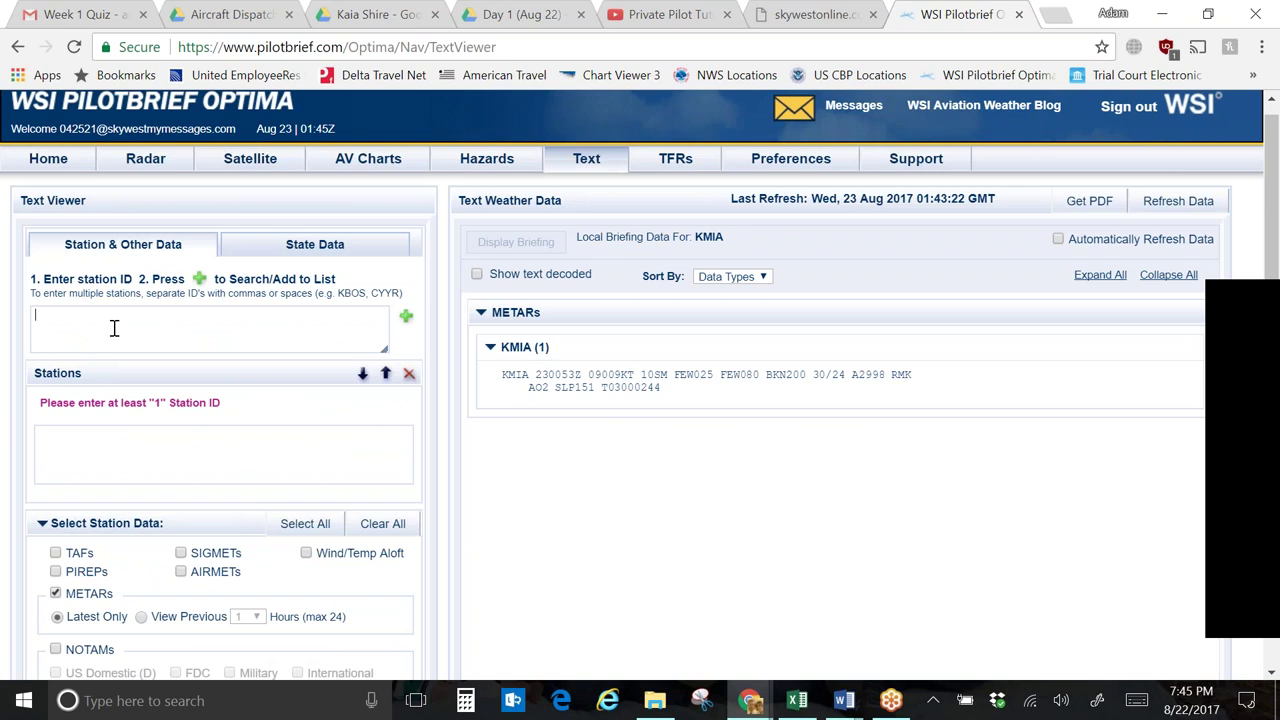
text(phnl)
click(408, 320)
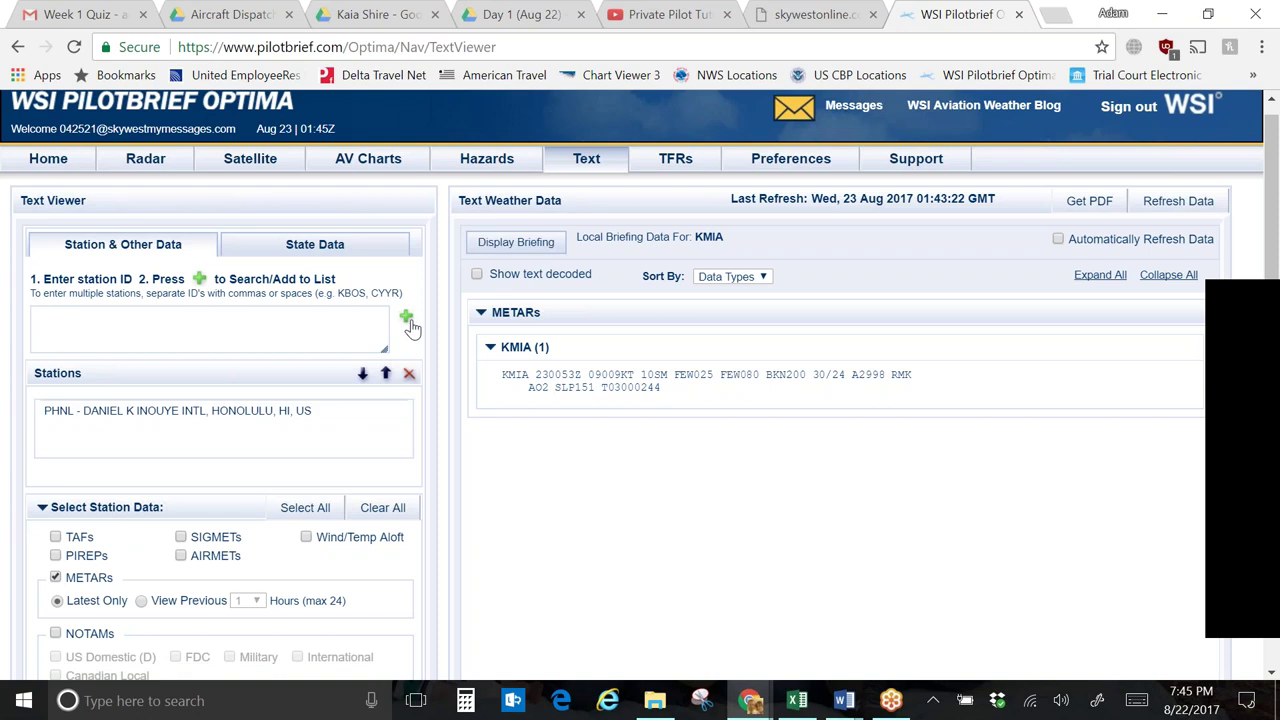
click(197, 419)
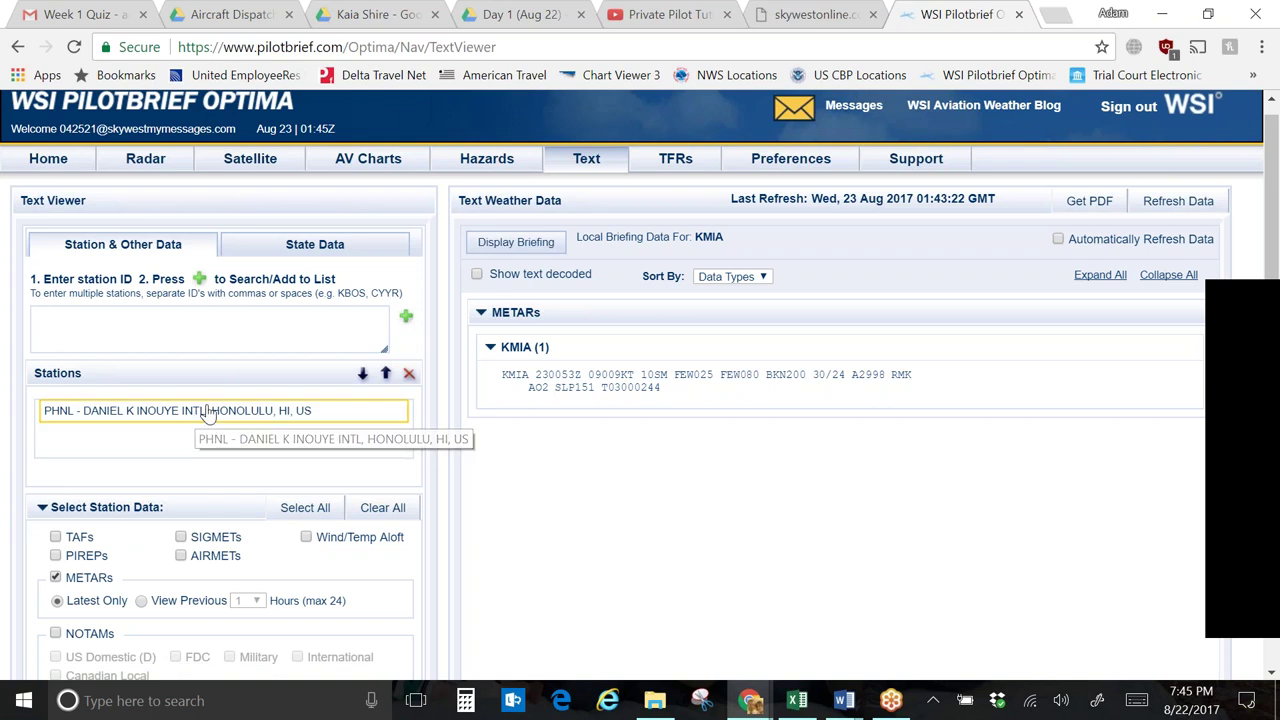
click(515, 242)
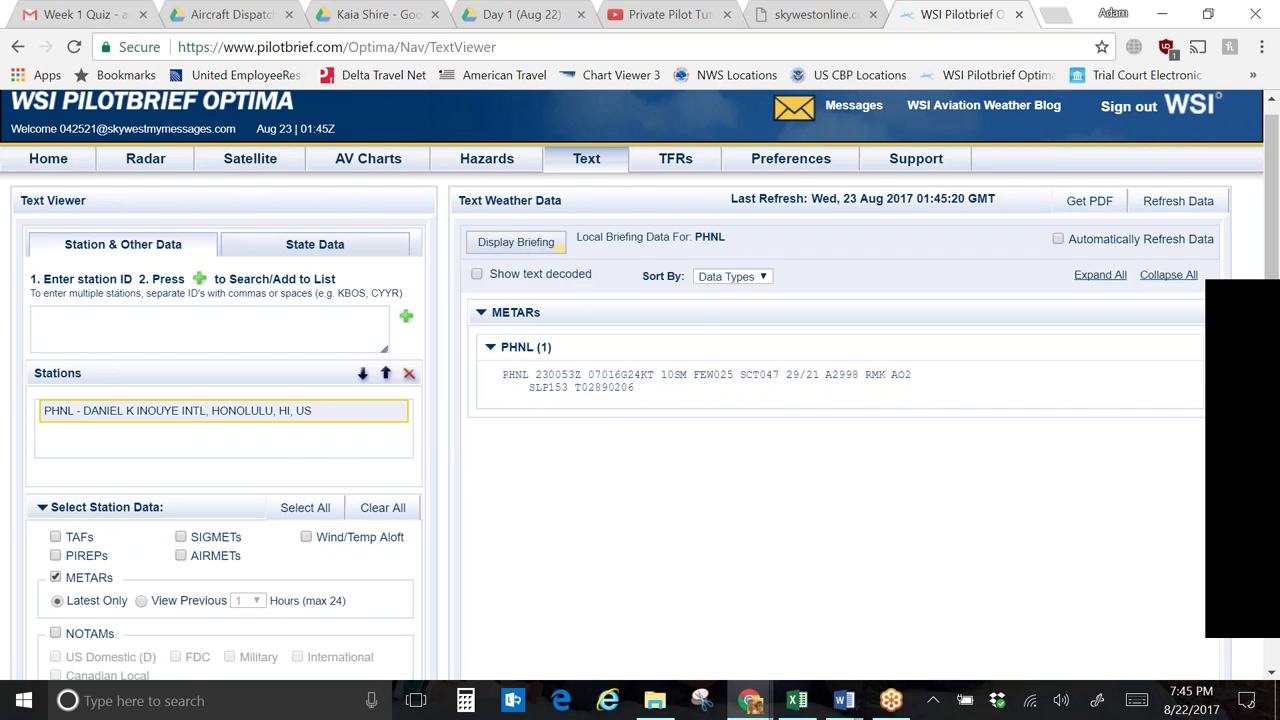
- Enlarge the page until the PHNL METAR fills the width and examine the full report
key(ctrl+plus)
key(ctrl+plus)
key(ctrl+plus)
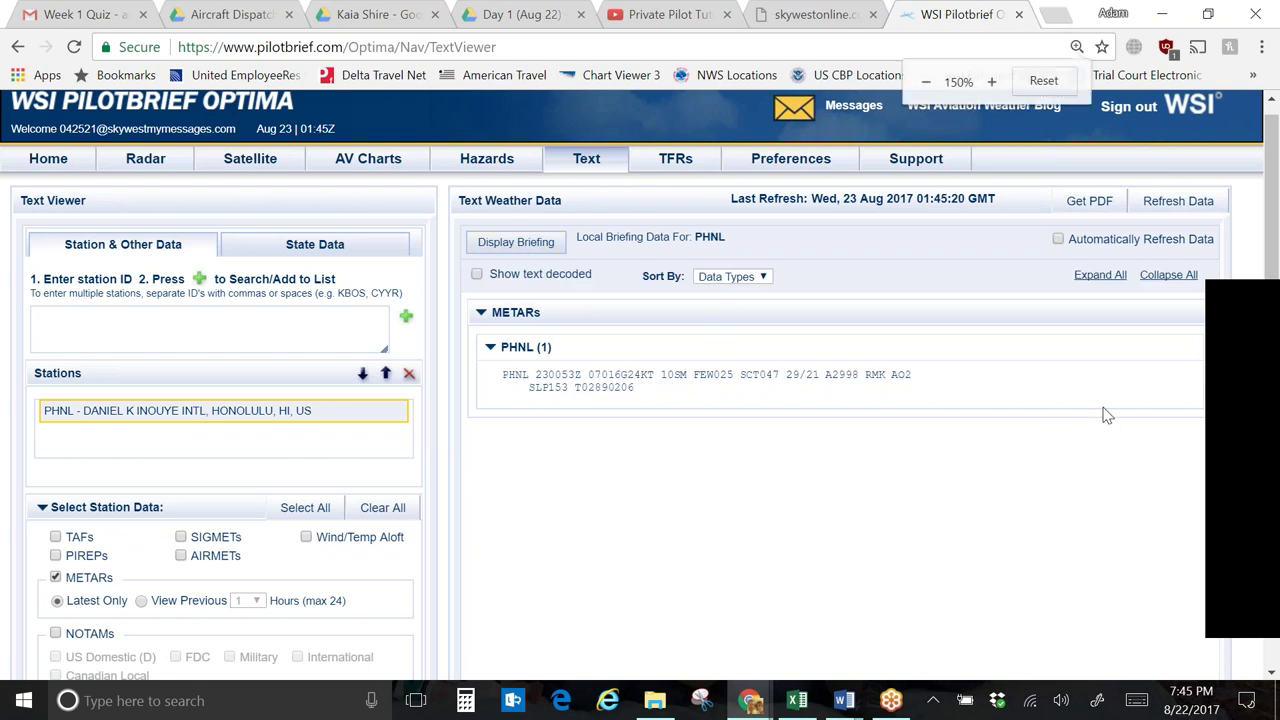
key(ctrl+plus)
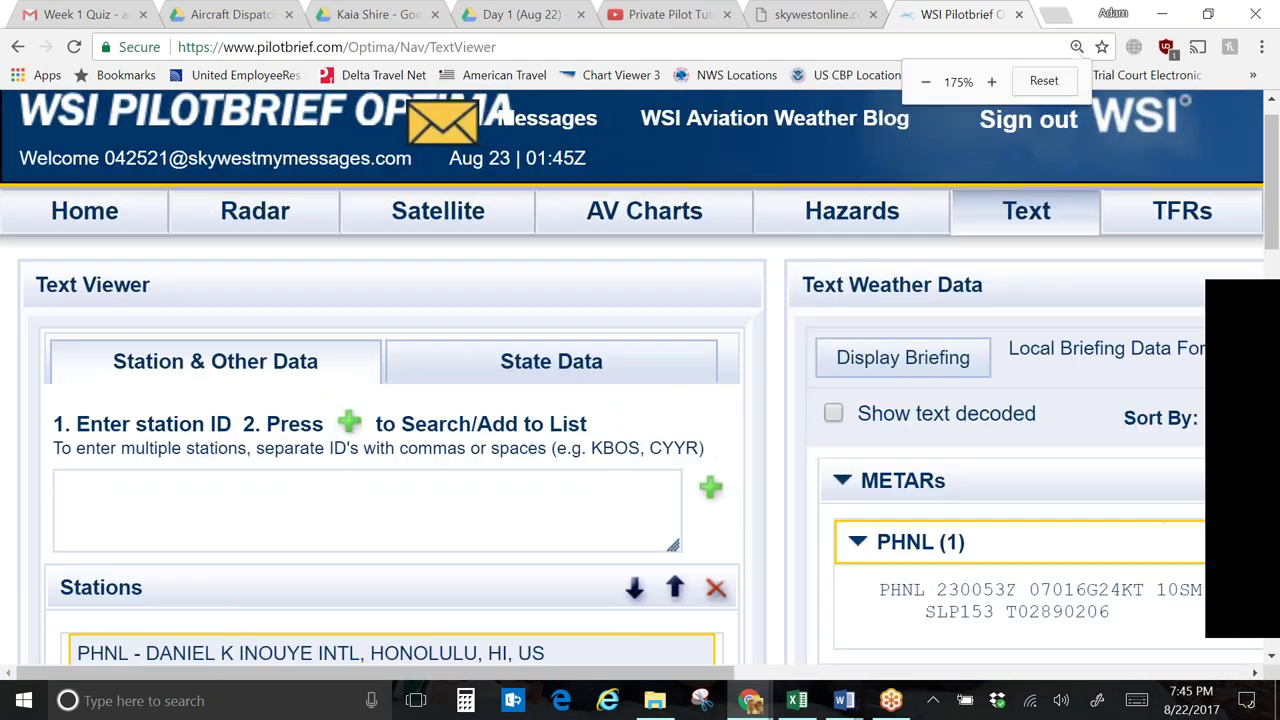
scroll(1081, 622, right, 6)
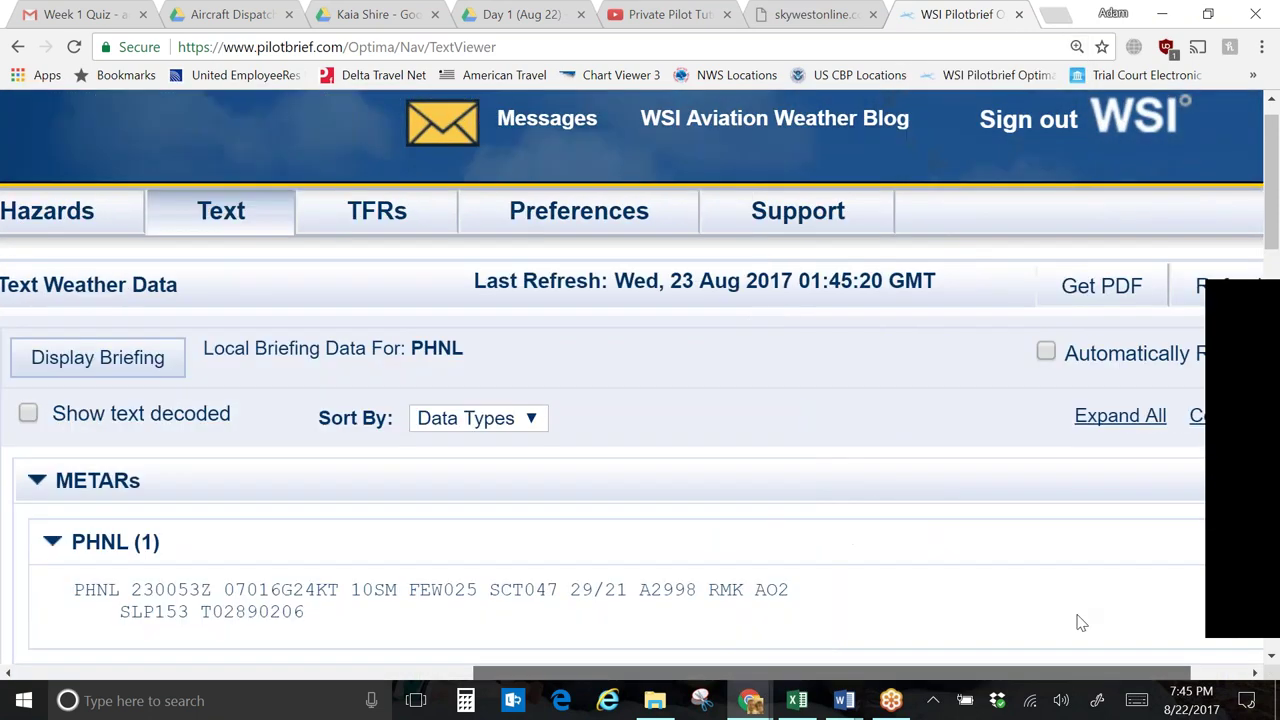
scroll(1081, 622, left, 3)
scroll(1000, 535, down, 4)
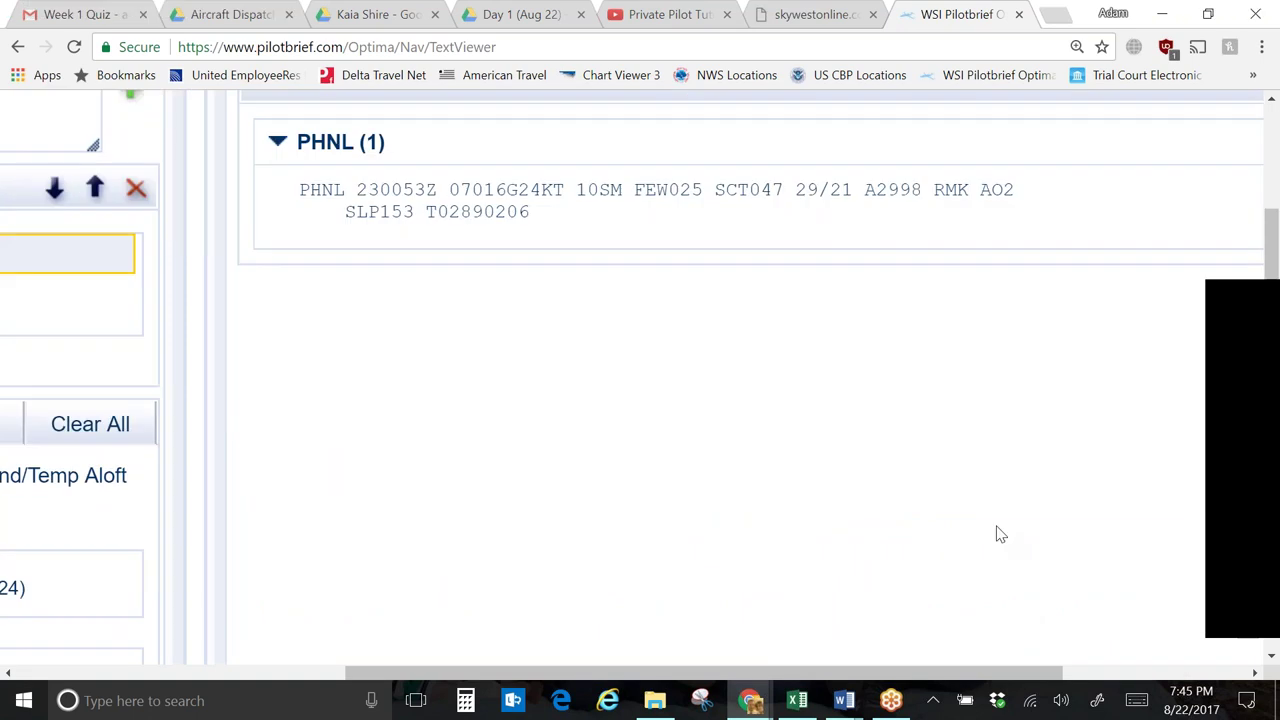
key(ctrl+plus)
key(ctrl+plus)
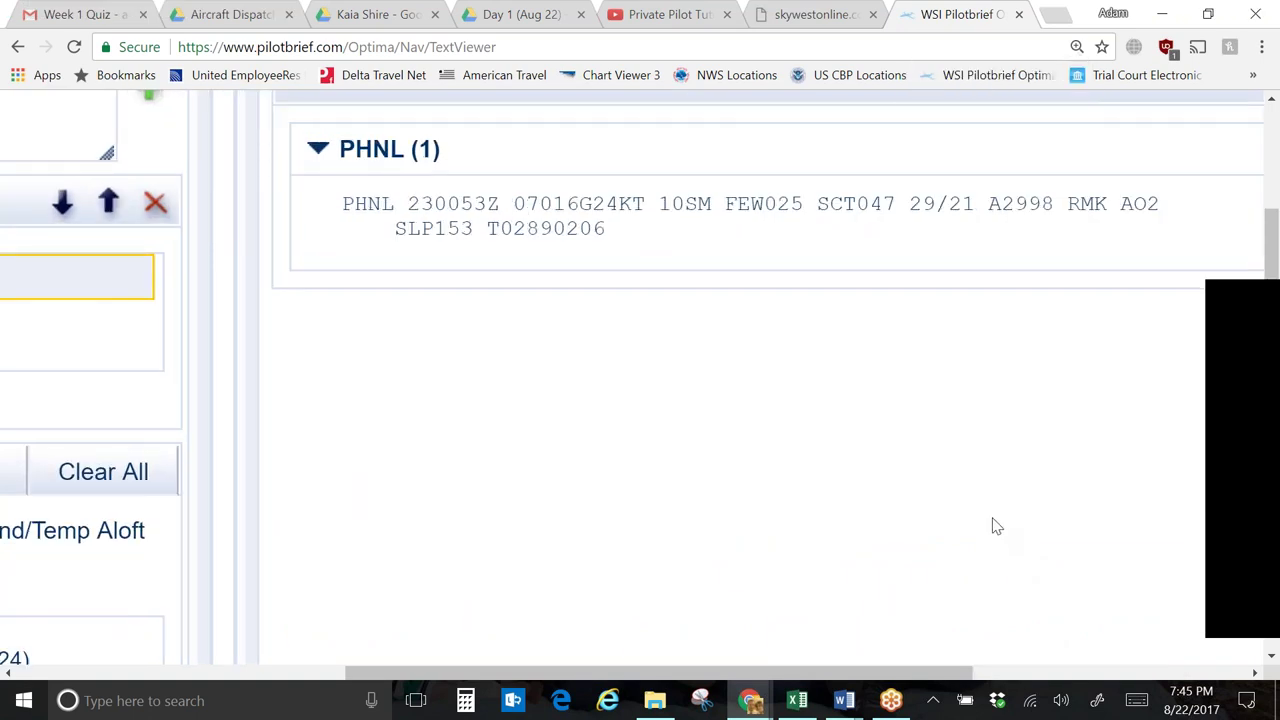
key(ctrl+plus)
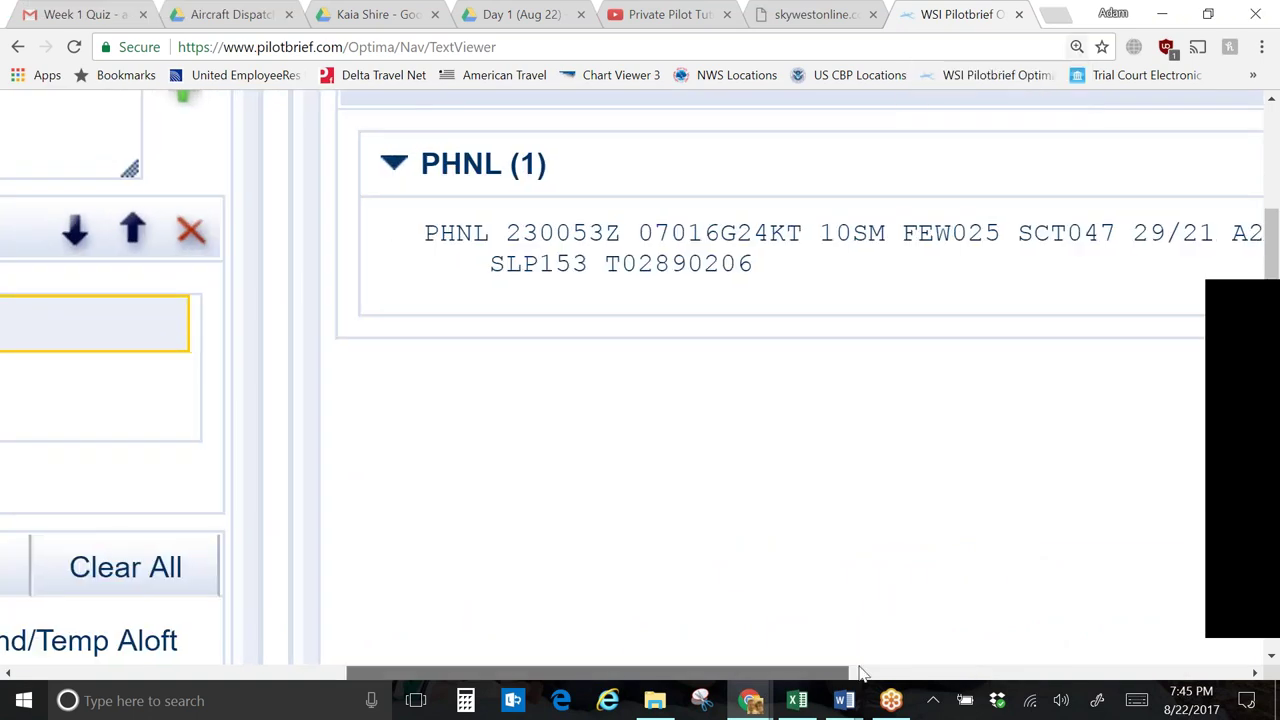
drag(860, 671, 953, 651)
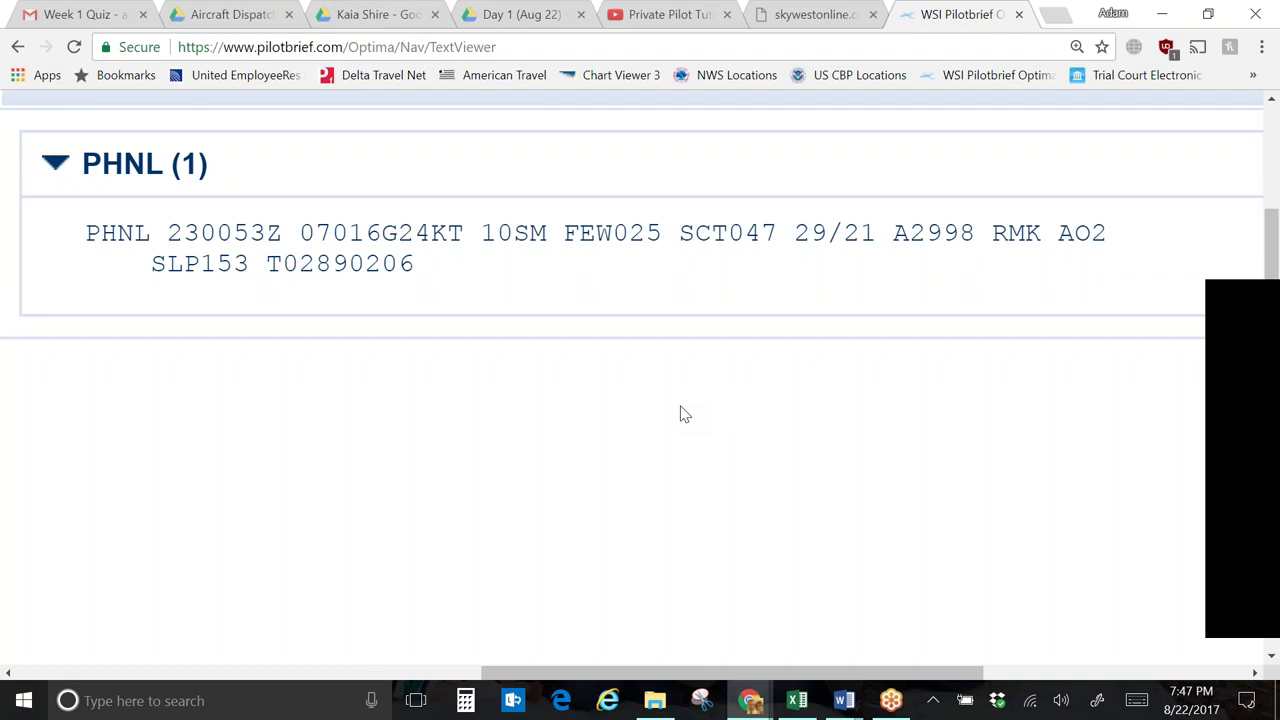
- Return the page to 100% size and remove PHNL from the station list
key(ctrl+minus)
key(ctrl+minus)
key(ctrl+minus)
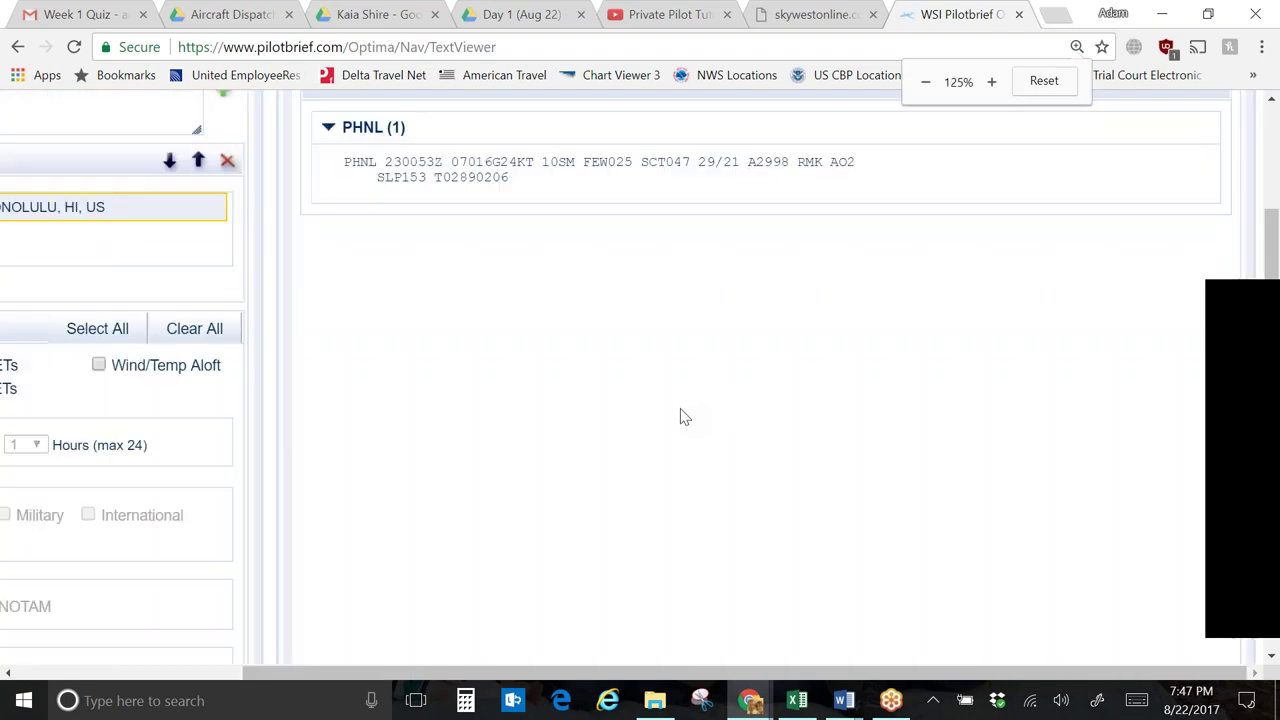
key(ctrl+minus)
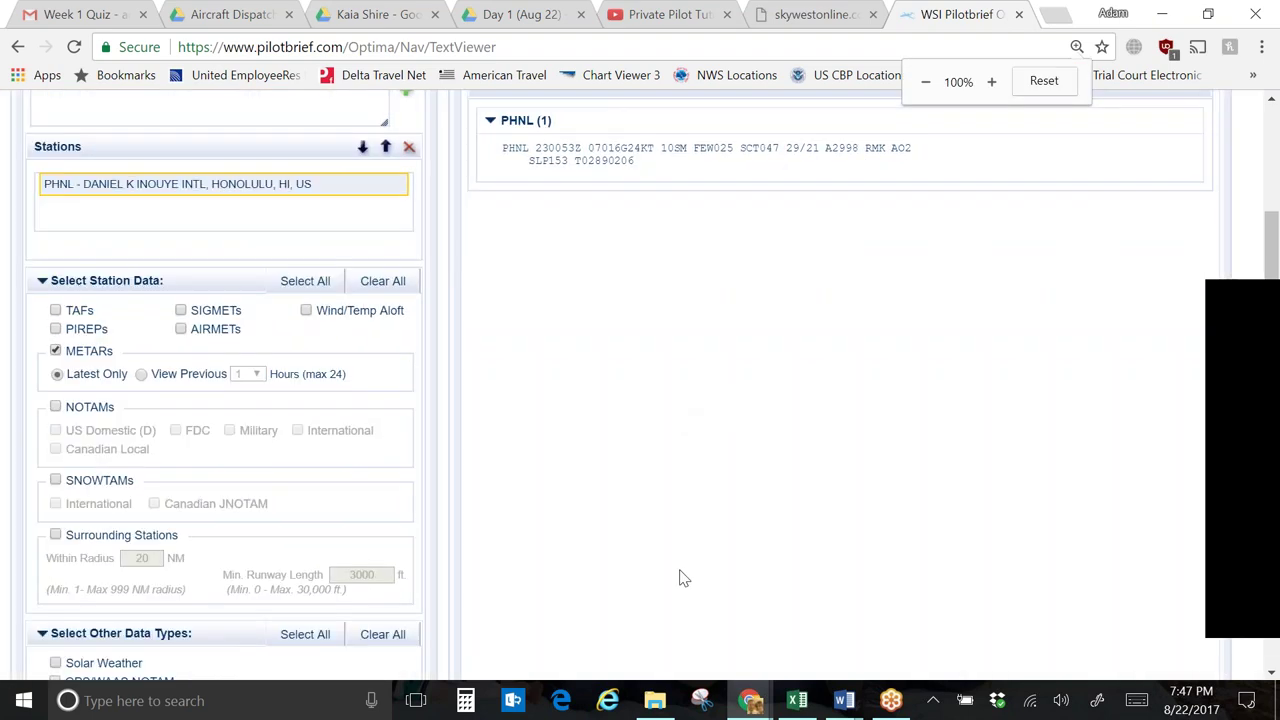
scroll(594, 623, up, 1)
scroll(640, 380, up, 3)
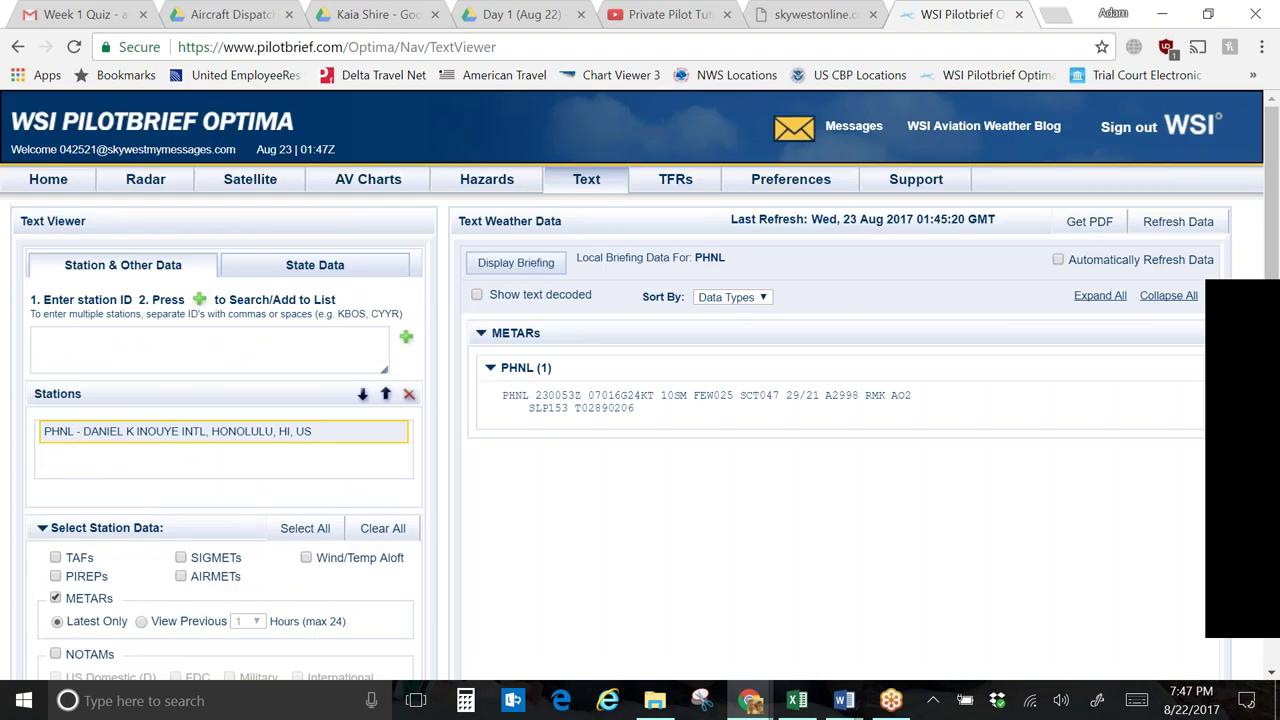
click(409, 396)
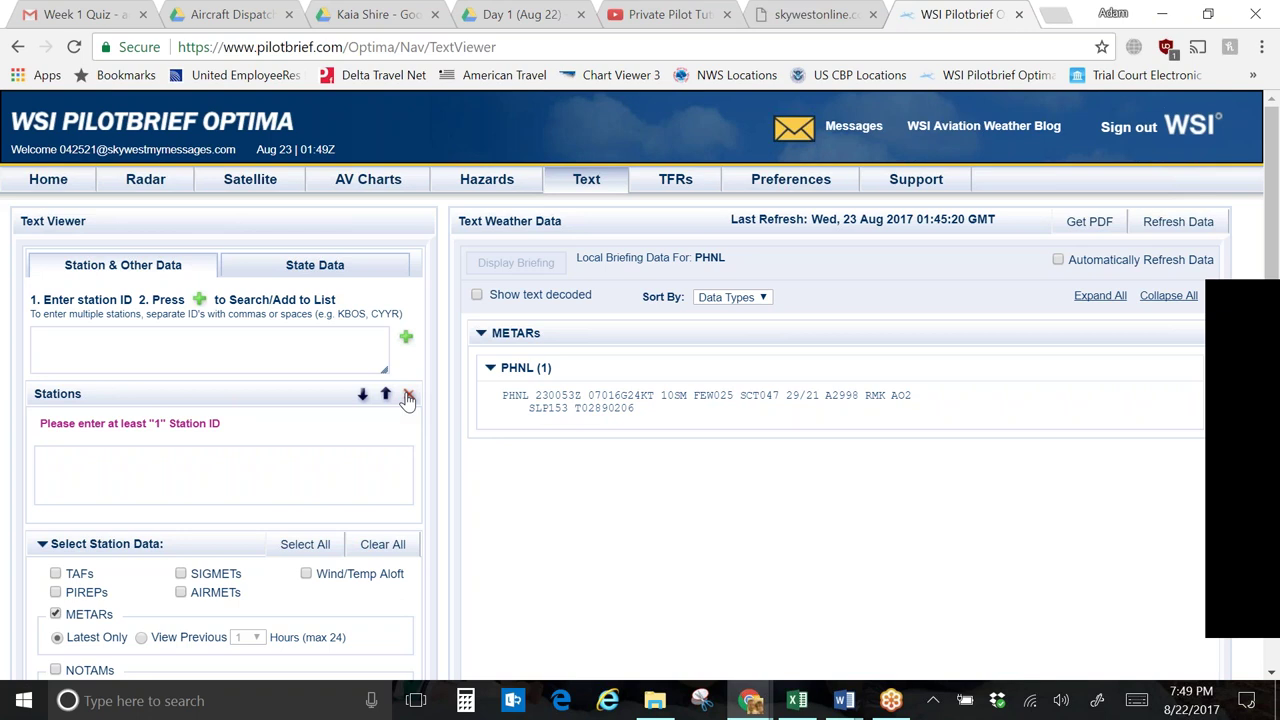
- Add station KORD to the station list and display its METAR briefing
click(326, 342)
text(kord)
click(406, 337)
click(188, 440)
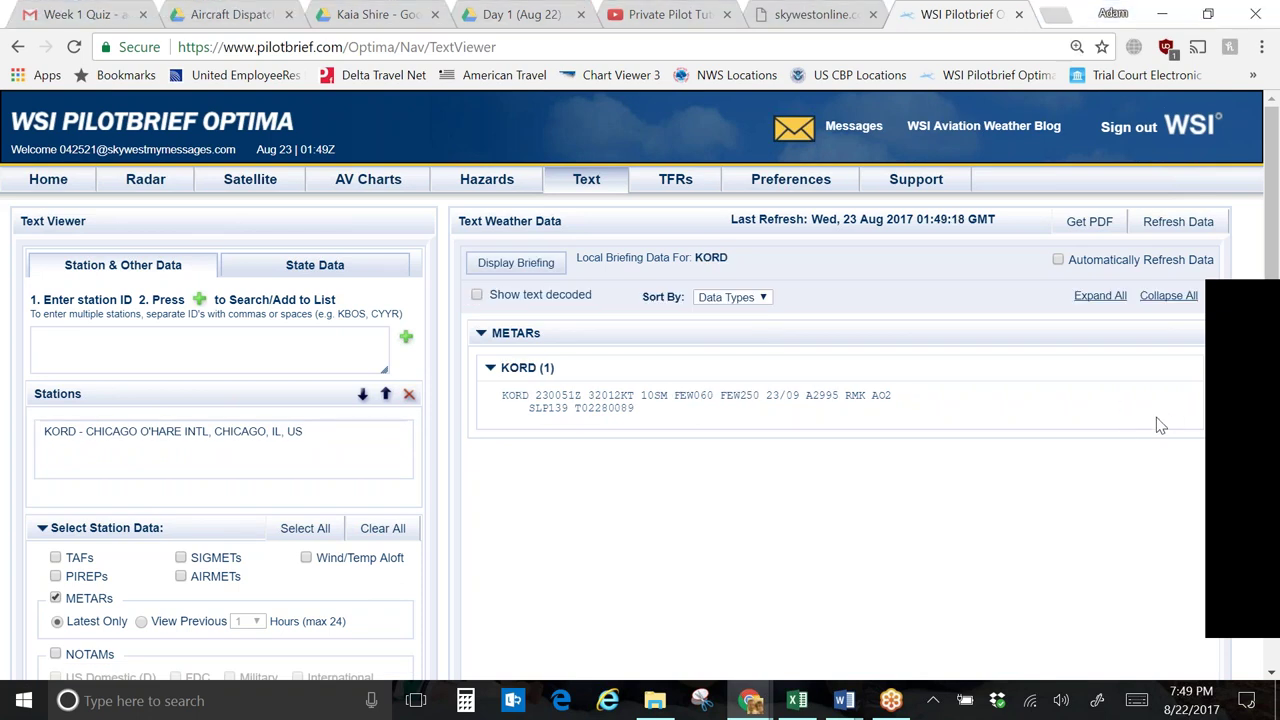
- Enlarge the page and examine the KORD METAR, including its remarks
key(ctrl+plus)
key(ctrl+plus)
key(ctrl+plus)
key(ctrl+plus)
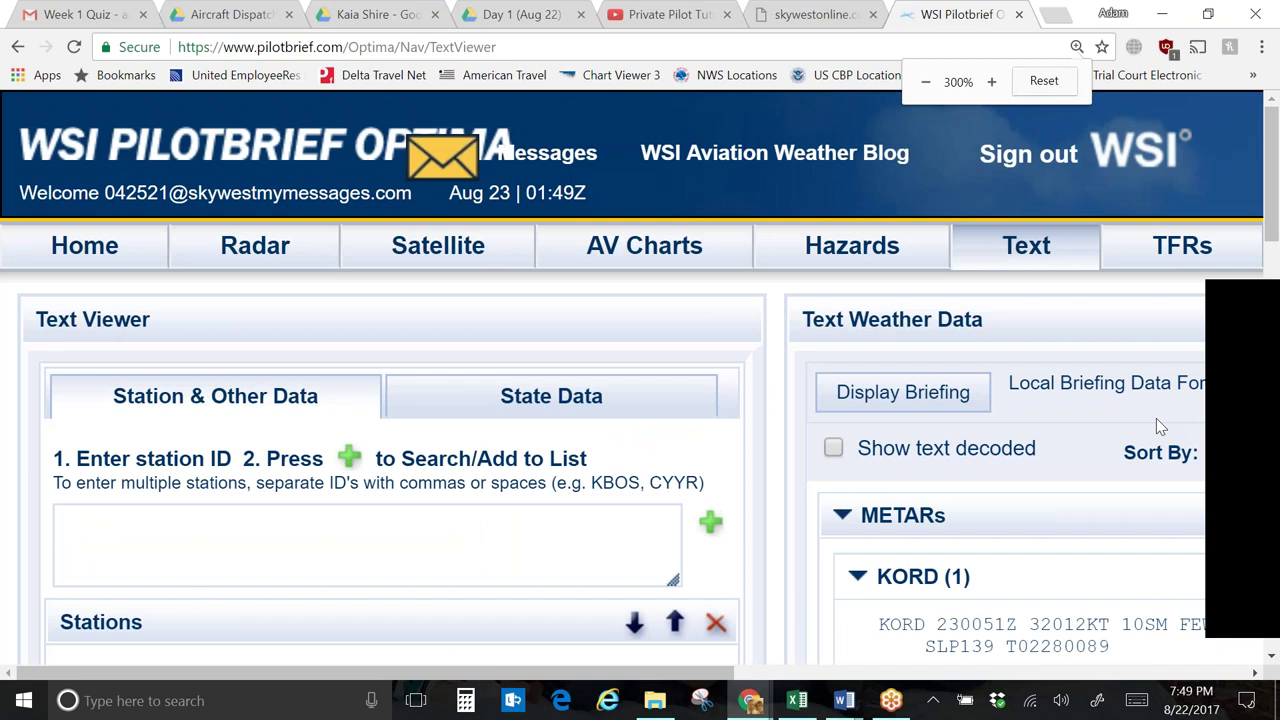
key(ctrl+minus)
key(ctrl+minus)
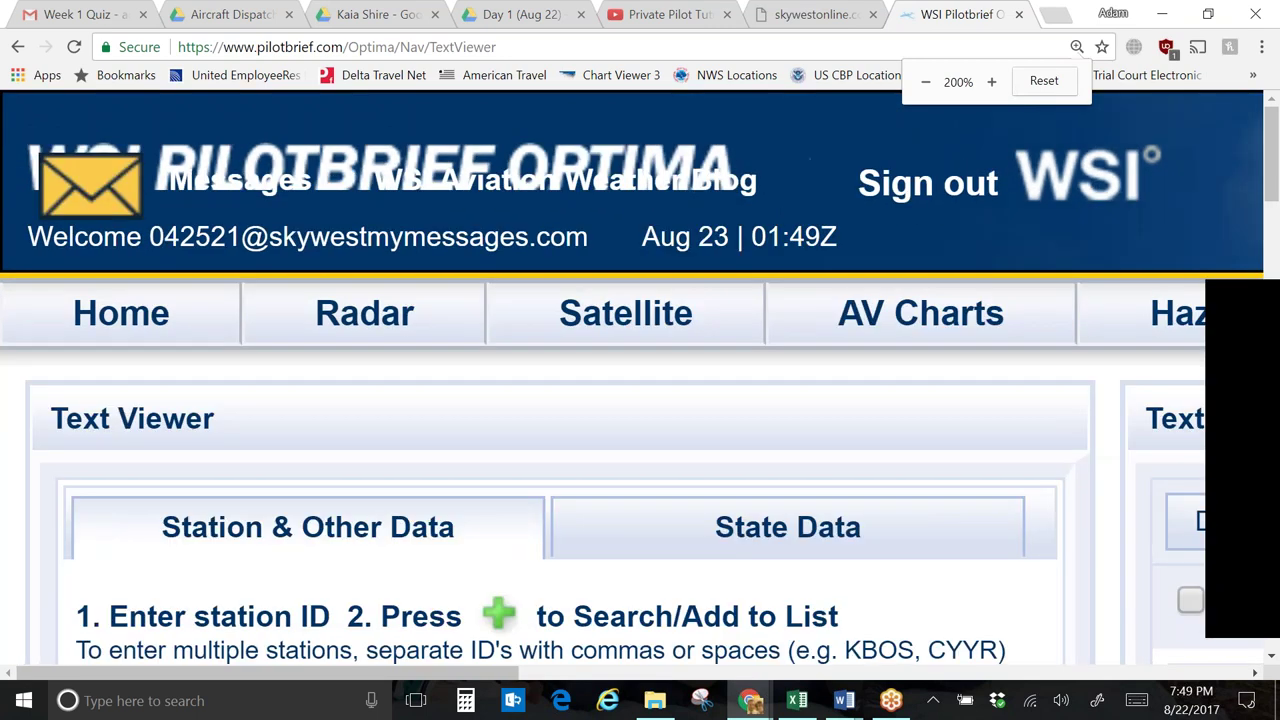
drag(380, 677, 943, 623)
scroll(943, 623, down, 1)
scroll(897, 658, down, 2)
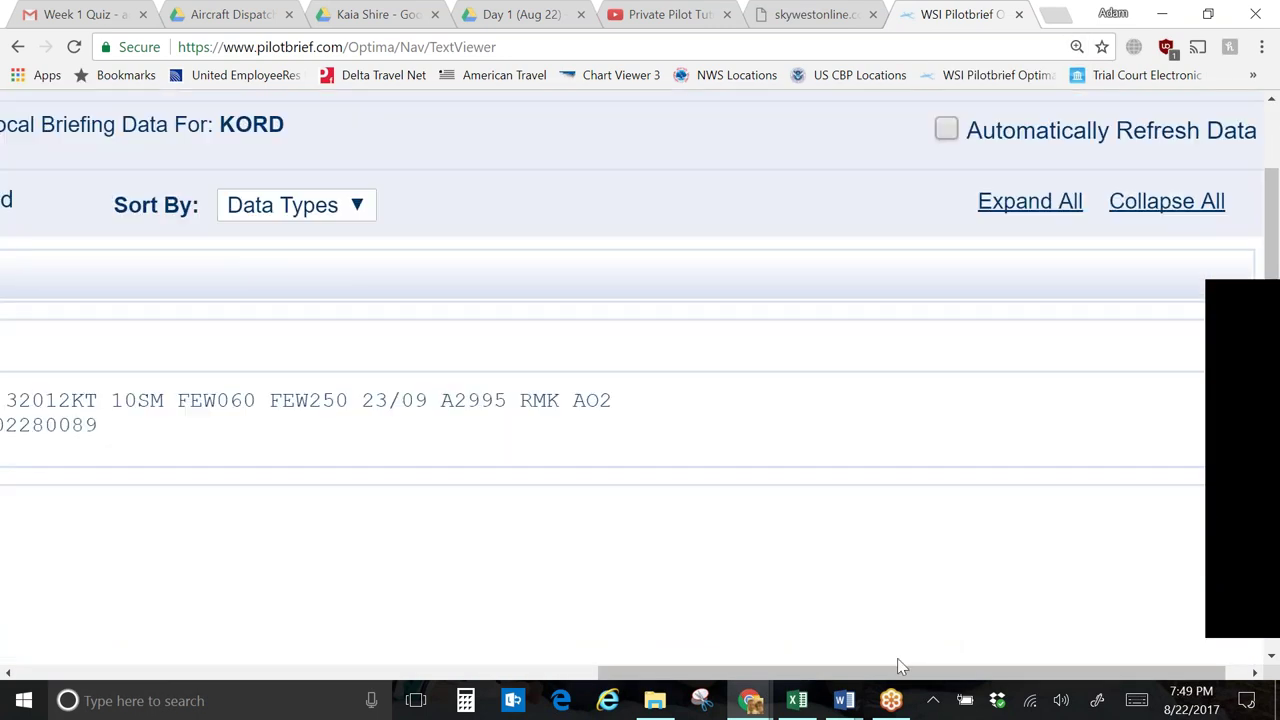
drag(866, 677, 682, 677)
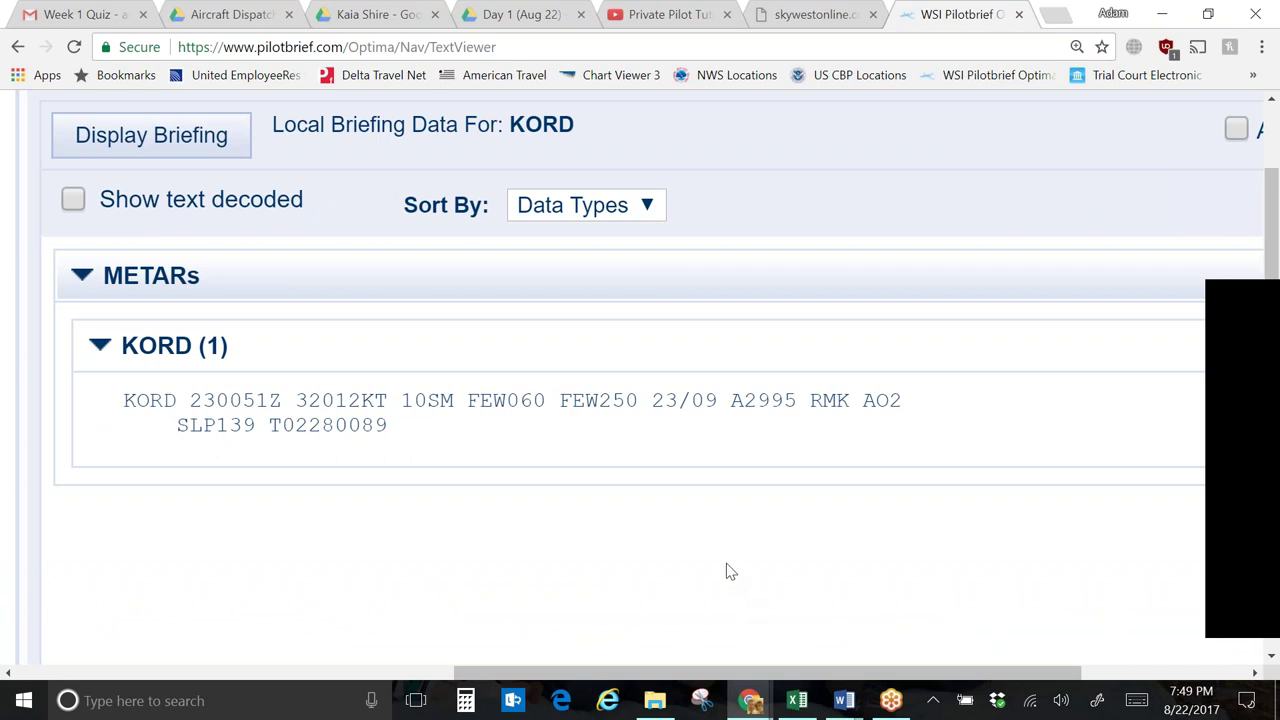
key(ctrl+plus)
scroll(758, 578, down, 2)
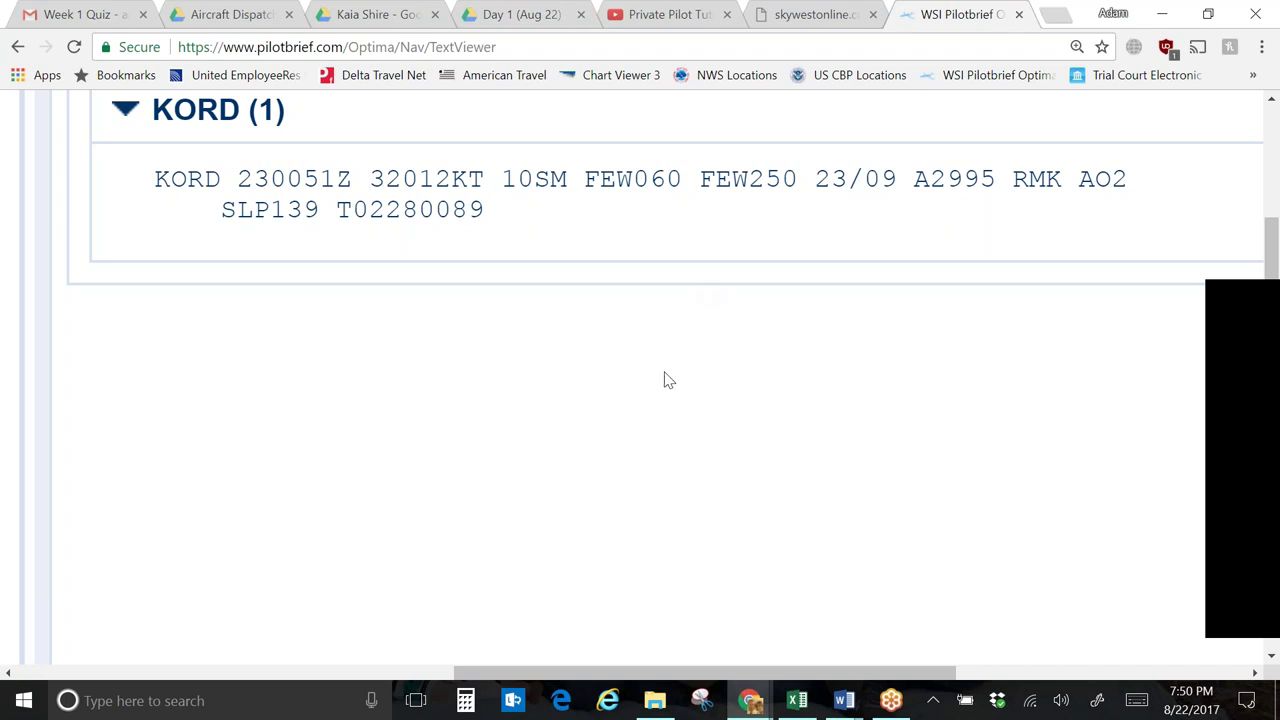
- Restore the normal page size and remove KORD from the station list
key(ctrl+plus)
key(ctrl+minus)
key(ctrl+minus)
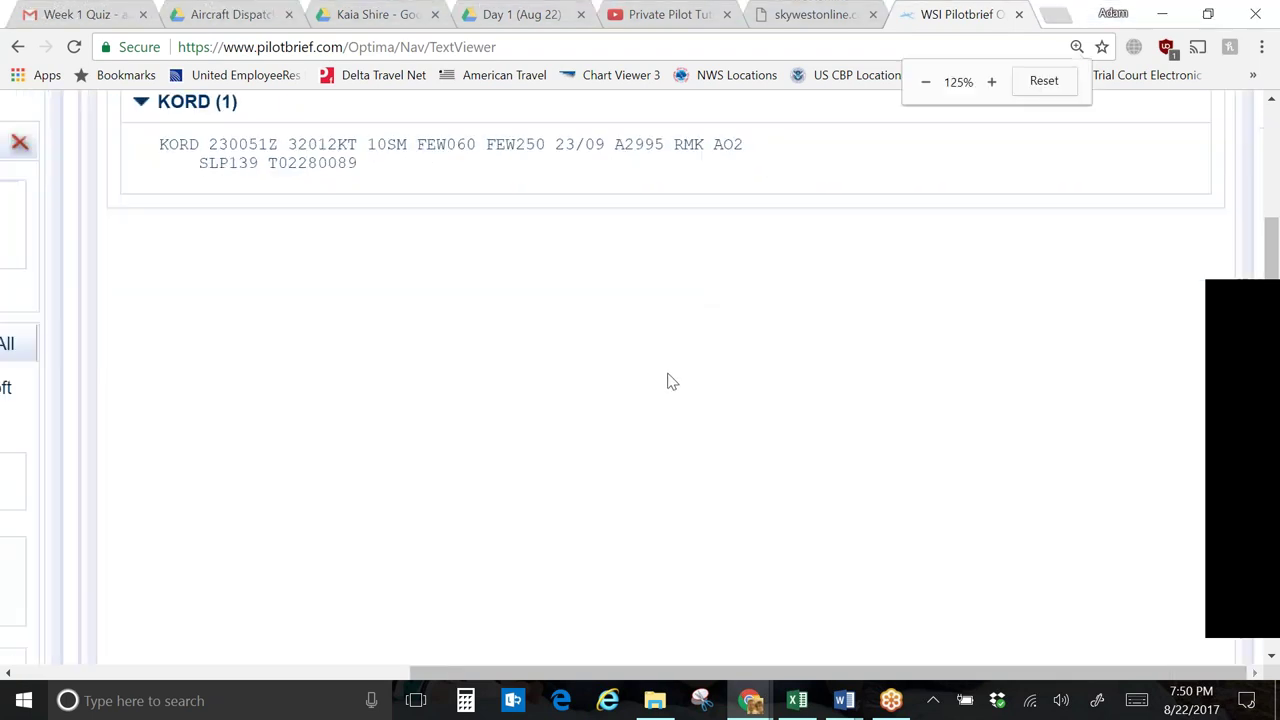
key(ctrl+minus)
key(ctrl+minus)
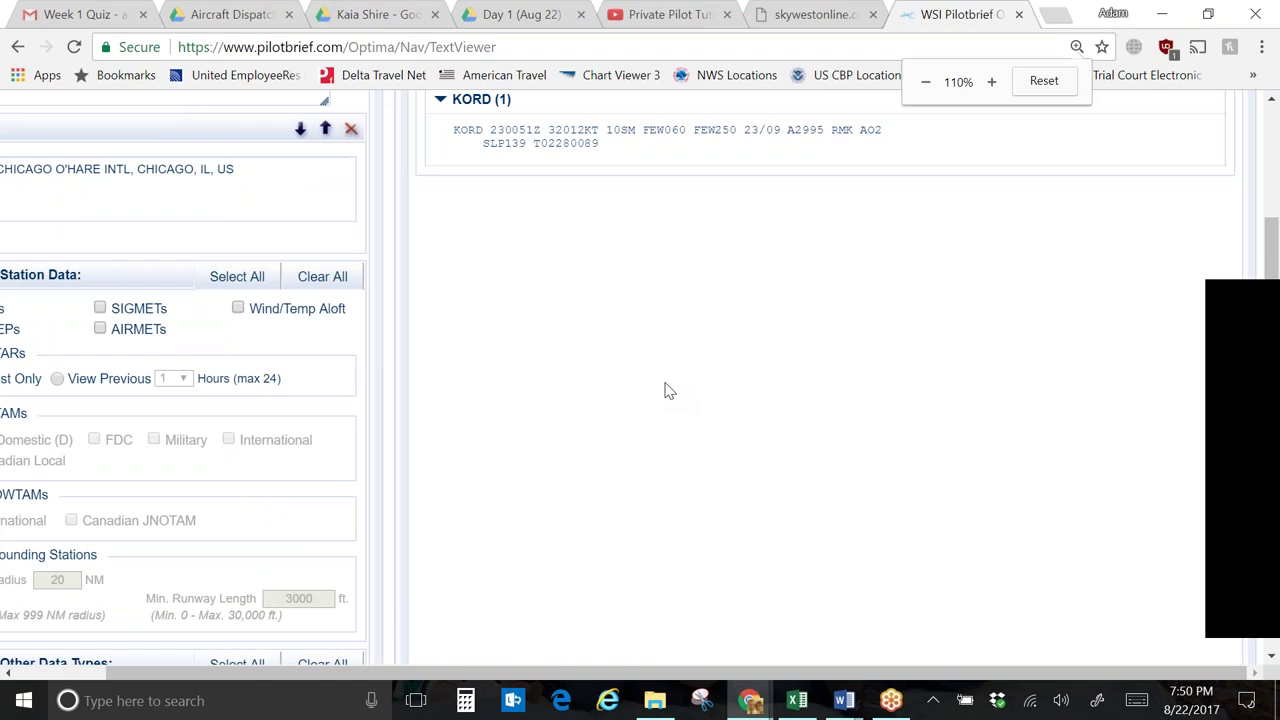
scroll(114, 351, up, 3)
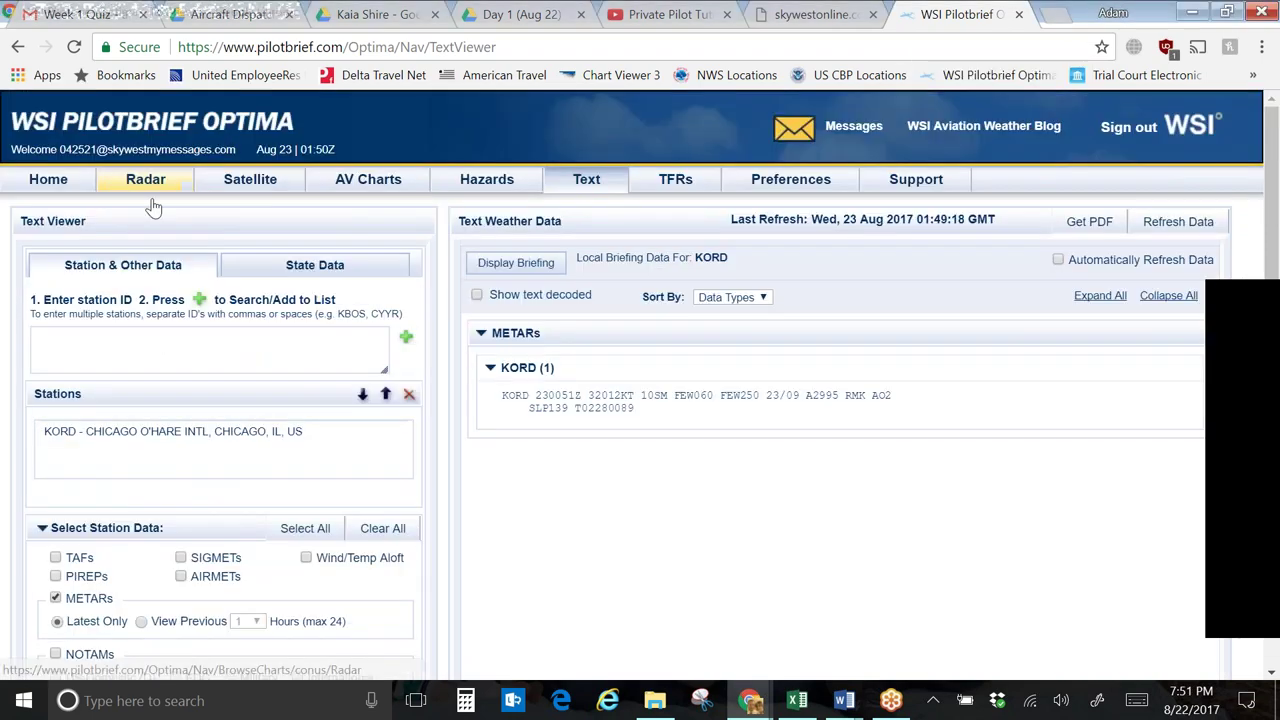
click(143, 350)
click(250, 431)
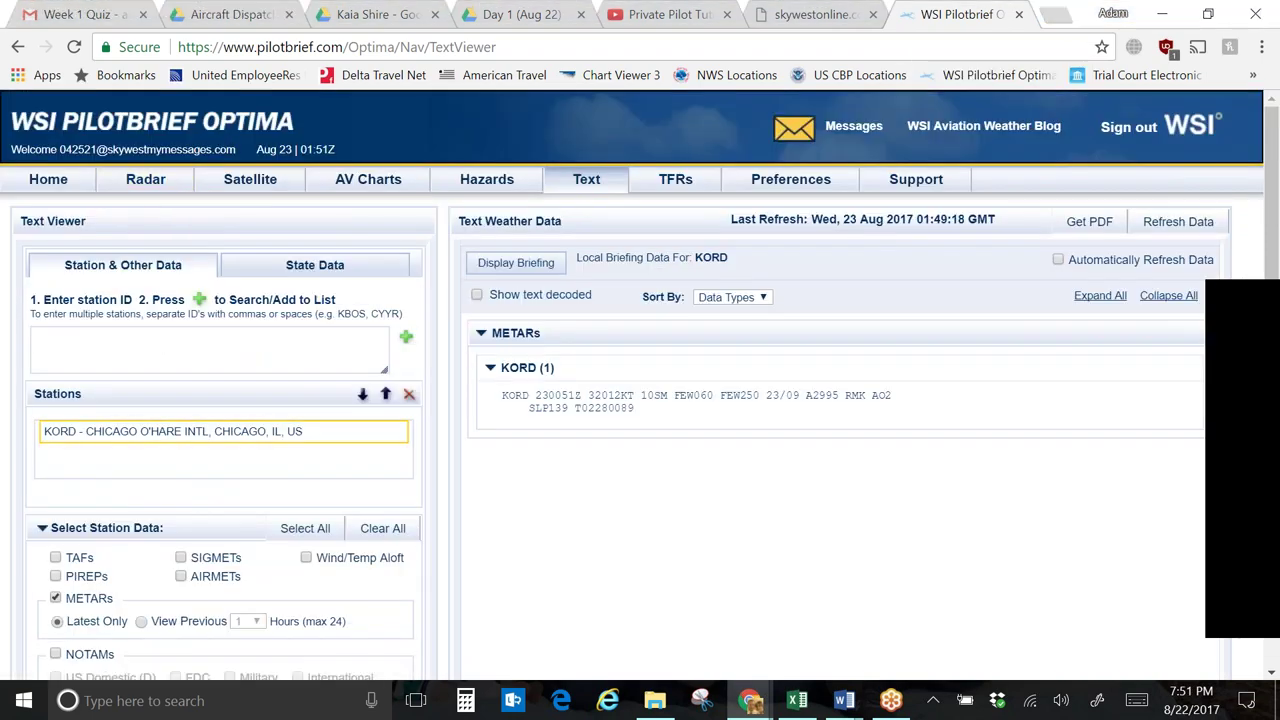
click(409, 395)
- Add station KRNO to the station list and display its METAR briefing
text(kmd)
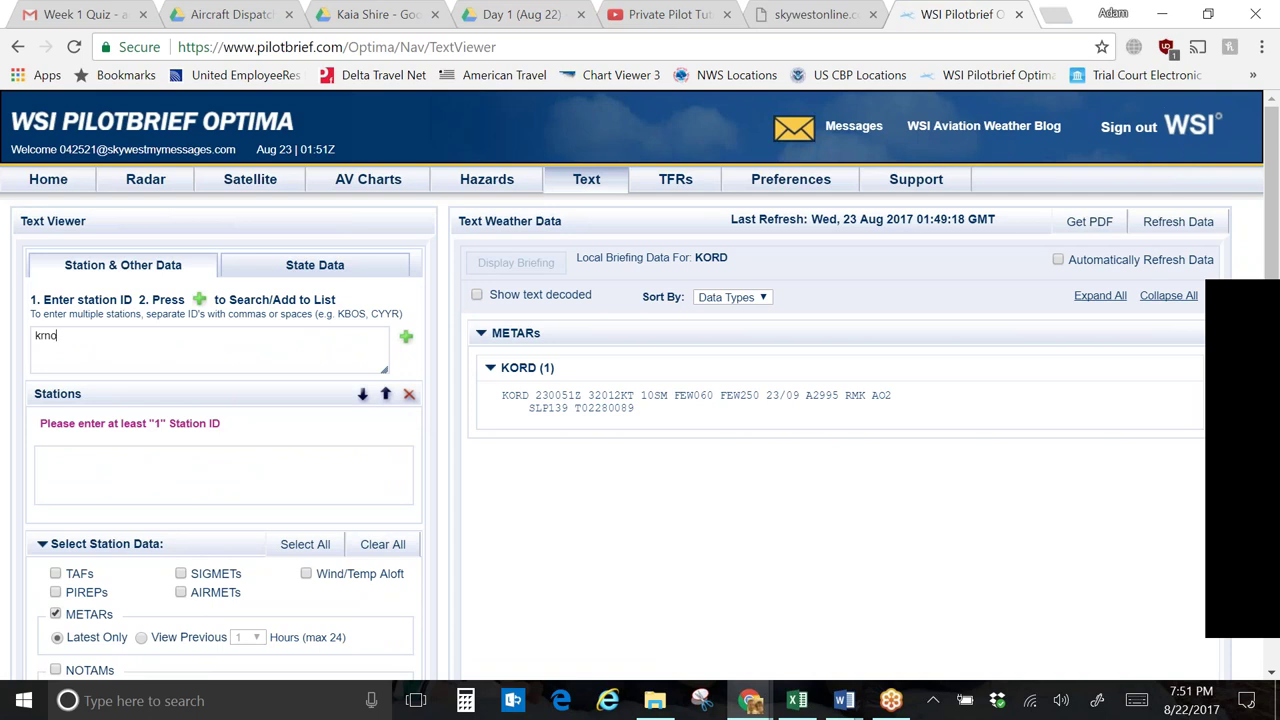
click(406, 337)
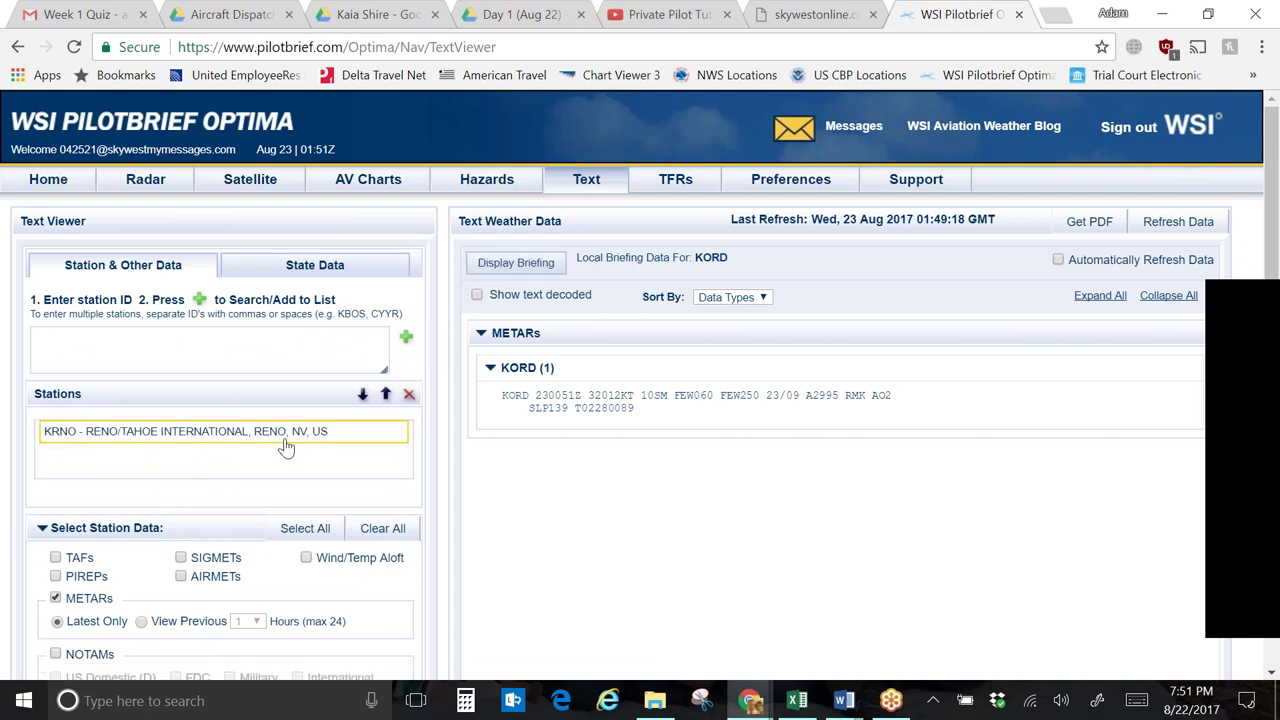
click(516, 262)
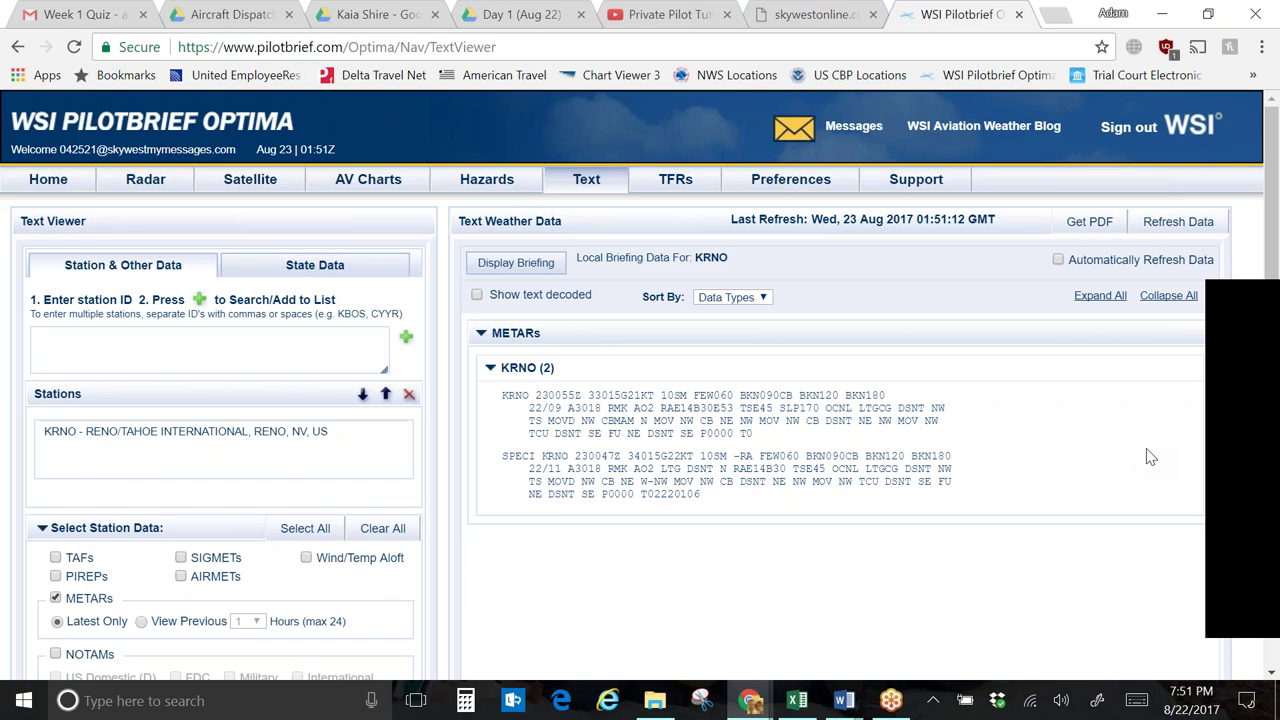
- Replace KRNO with station KMRC in the station list and display the KMRC METAR briefing
drag(366, 436, 370, 445)
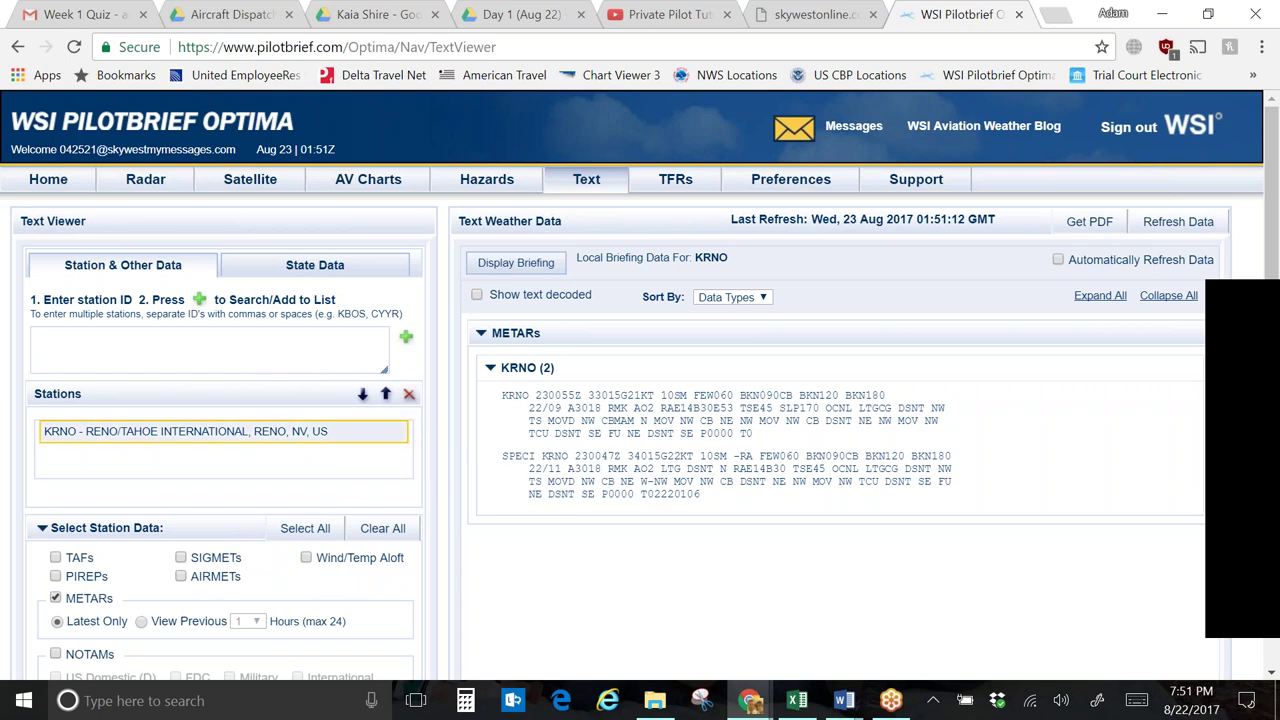
click(408, 394)
click(269, 353)
text(kmrc)
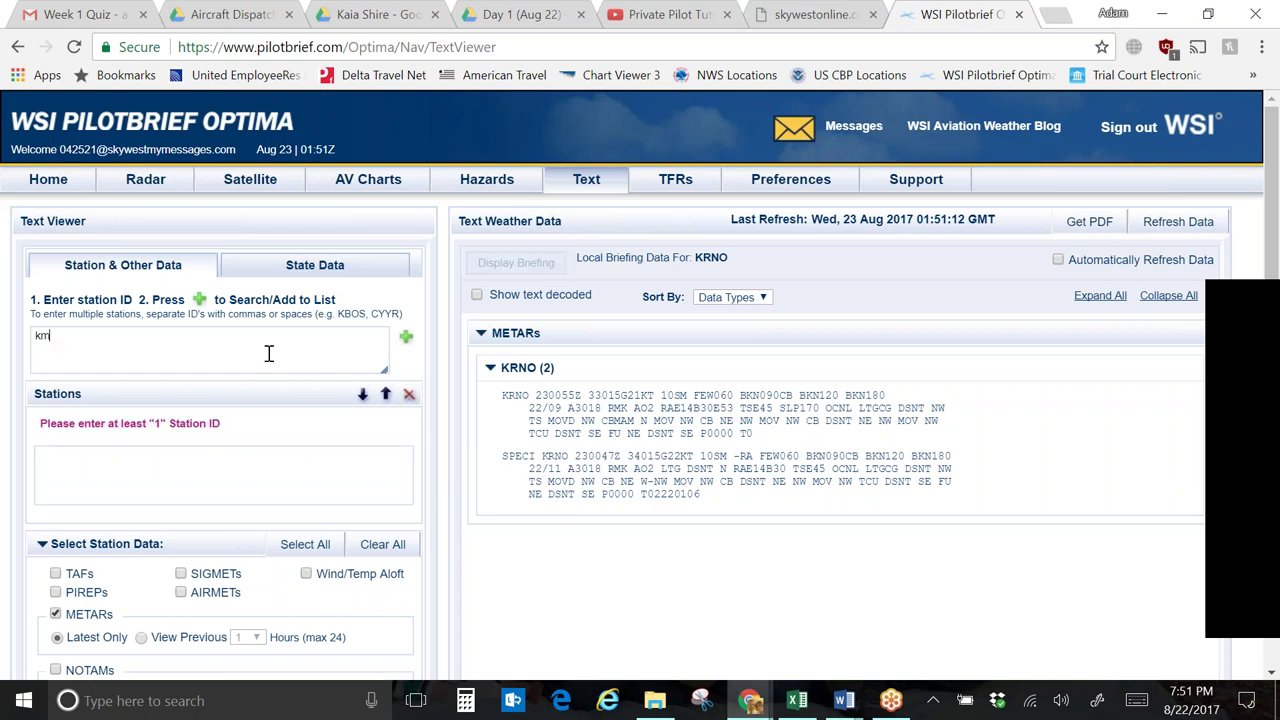
click(406, 337)
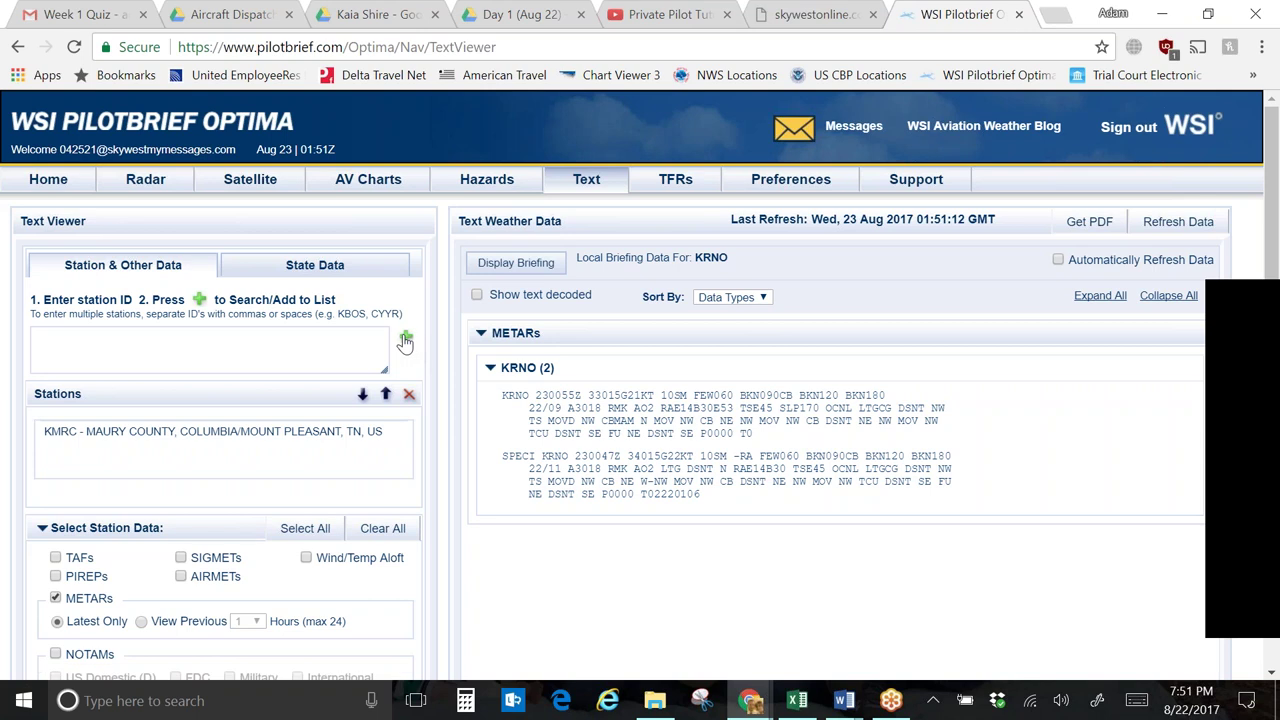
click(222, 437)
click(535, 266)
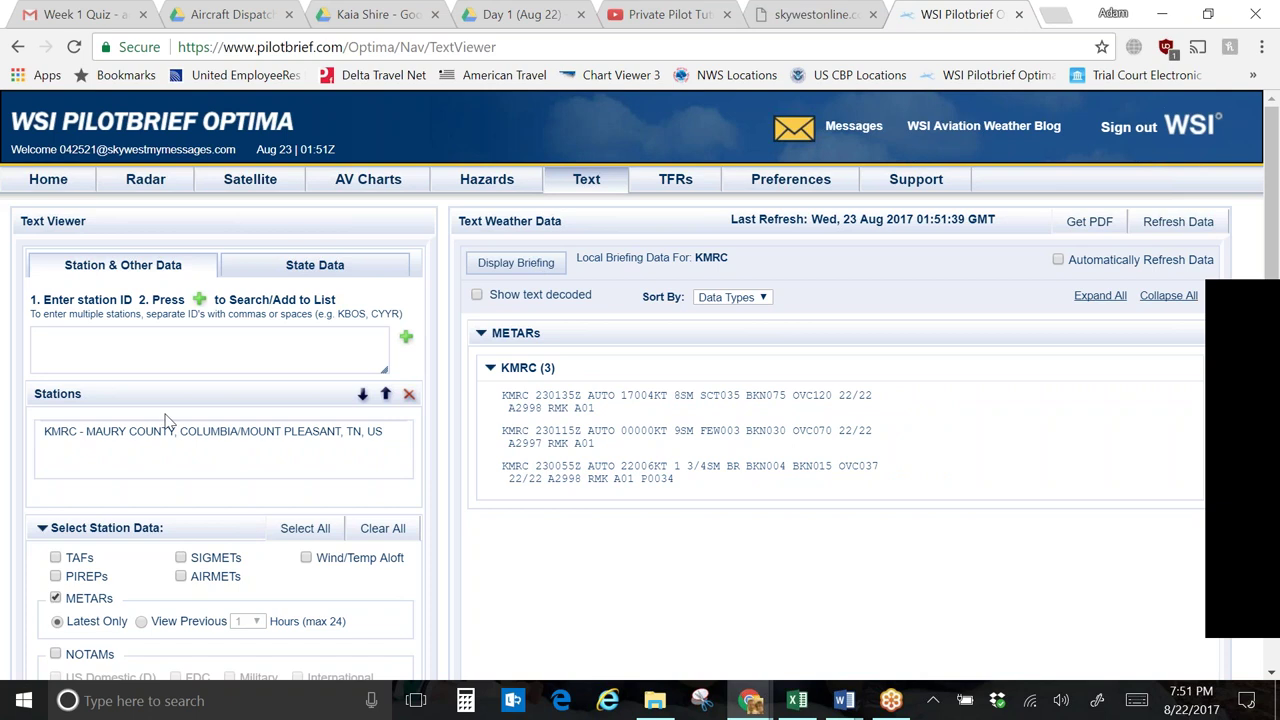
- Open the Radar Summary chart for the CONUS region and examine the storm cells across the country
drag(194, 443, 548, 467)
click(149, 182)
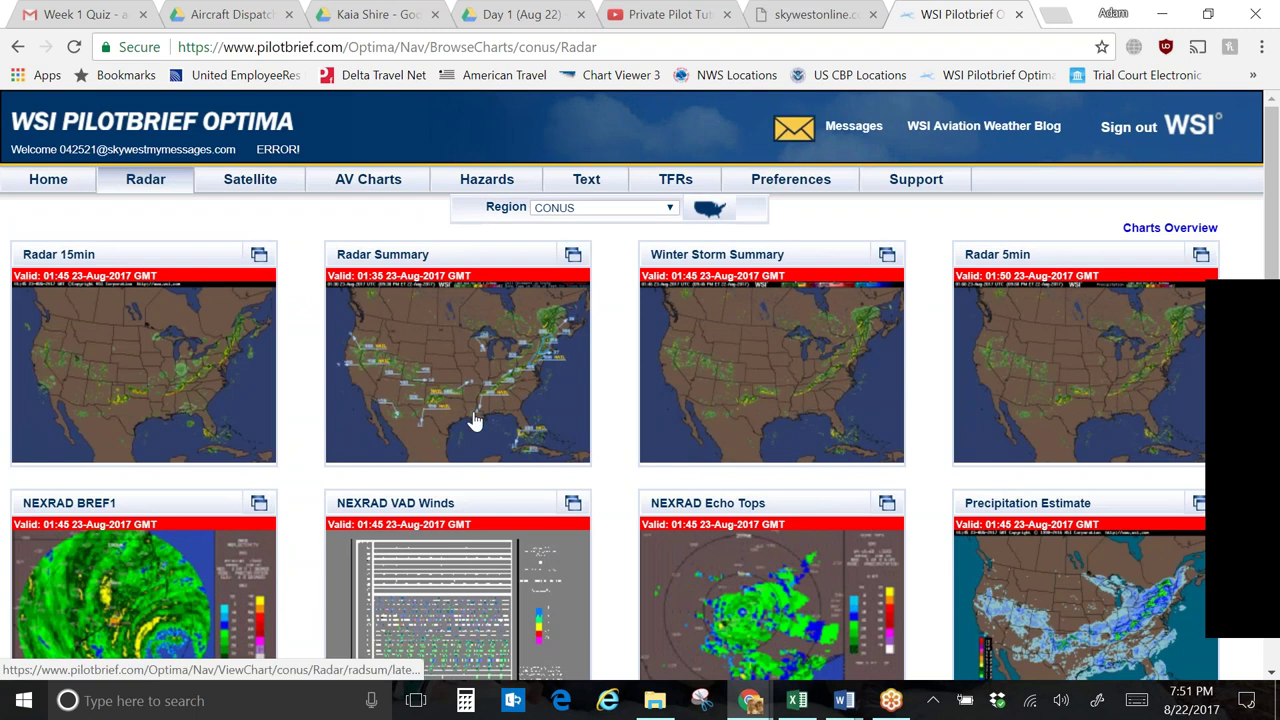
click(475, 420)
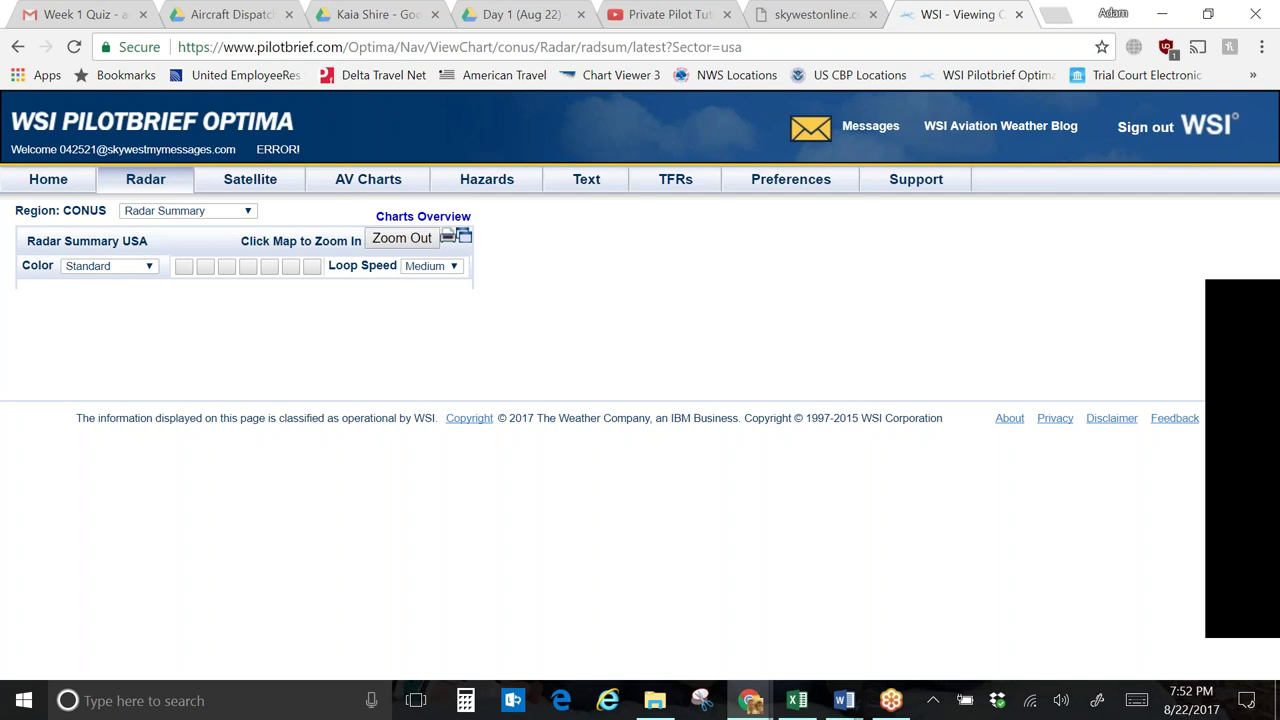
click(130, 186)
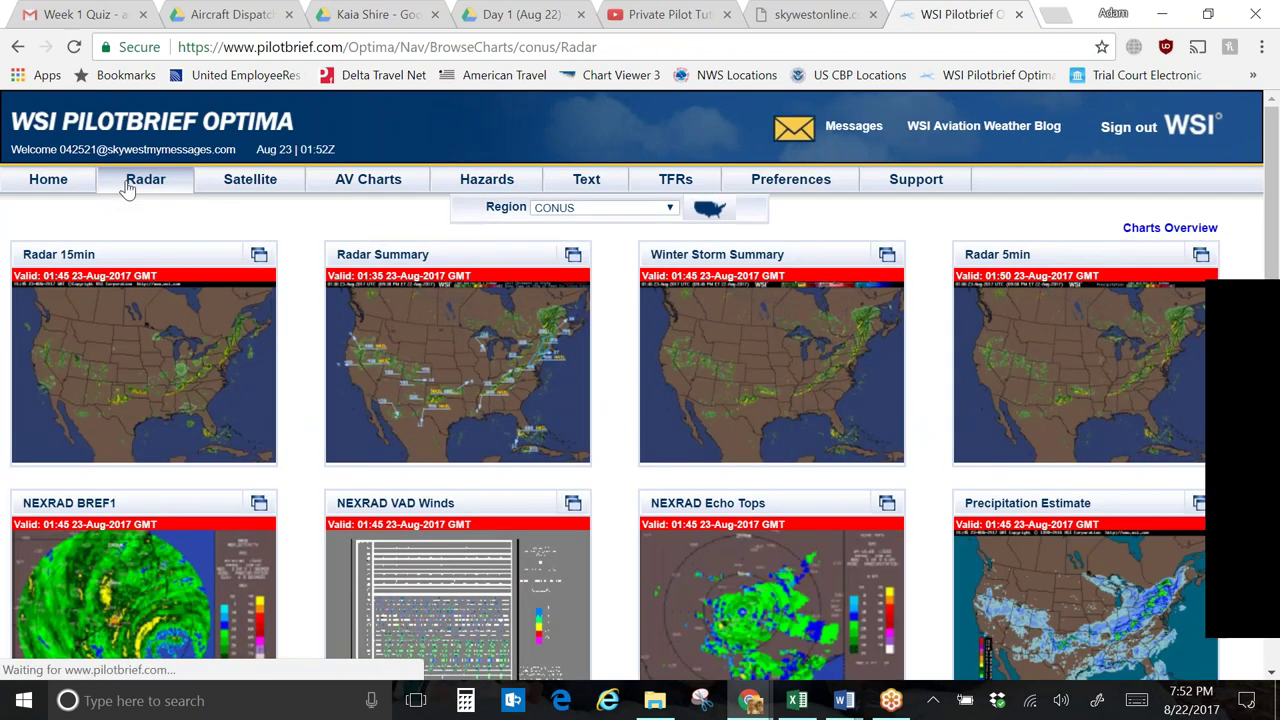
click(493, 385)
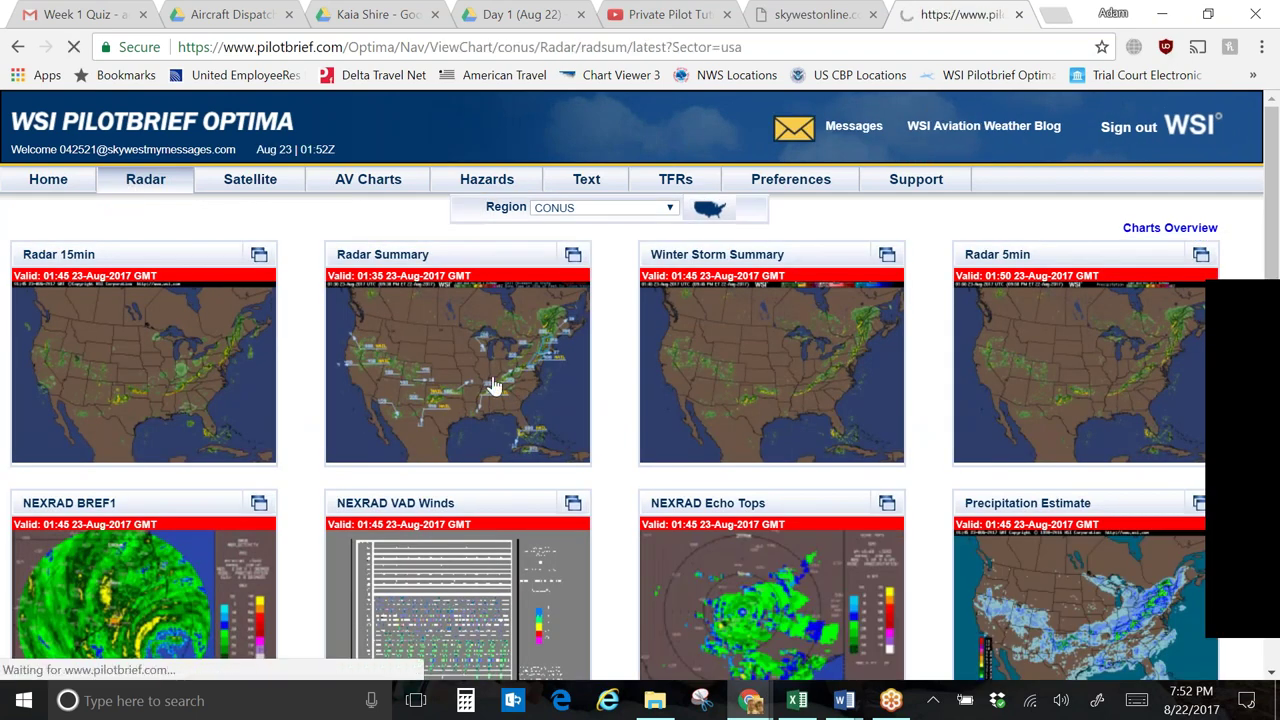
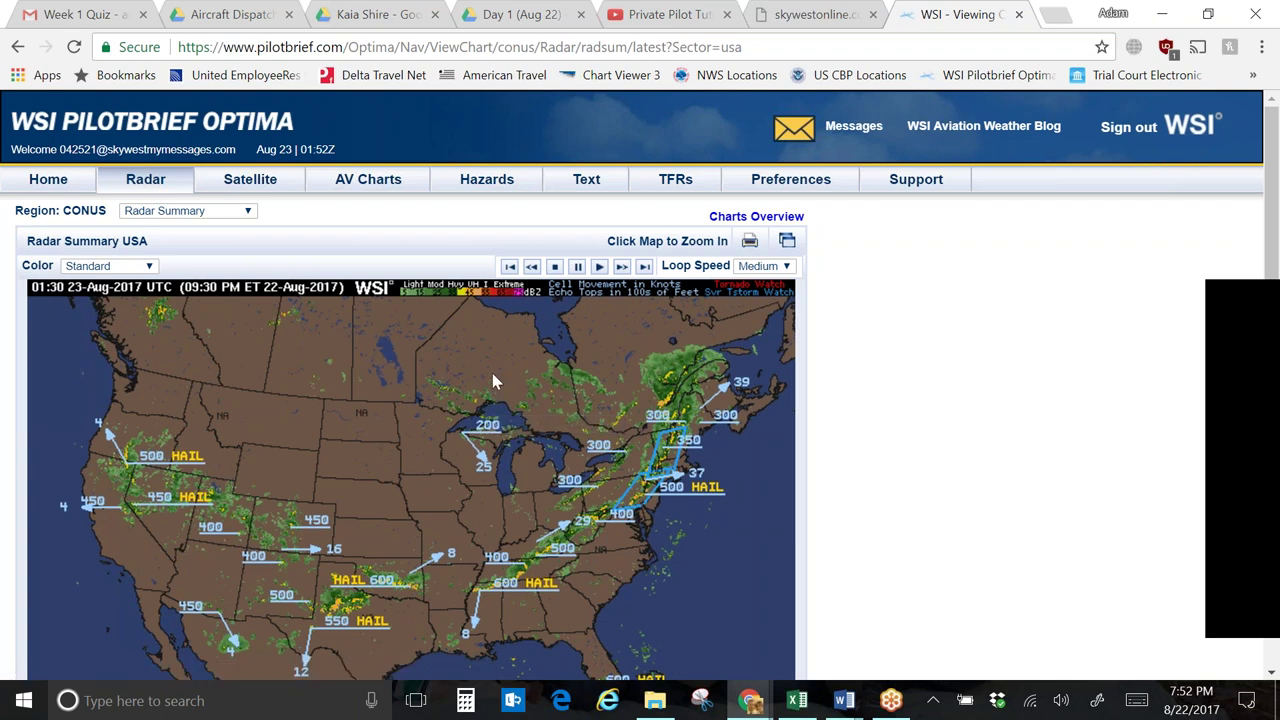
scroll(470, 390, down, 1)
scroll(450, 395, down, 1)
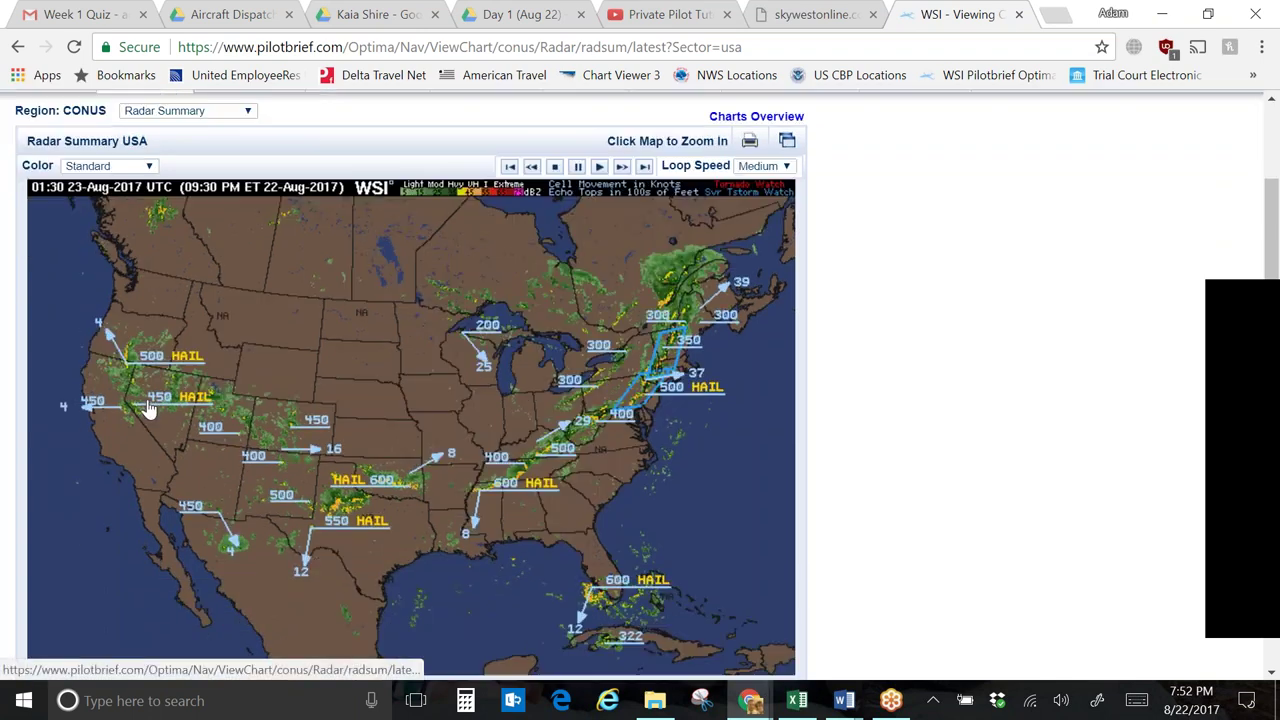
- Zoom the Radar Summary chart into the Texas and Oklahoma storms and closer in on the area around LBB
click(340, 517)
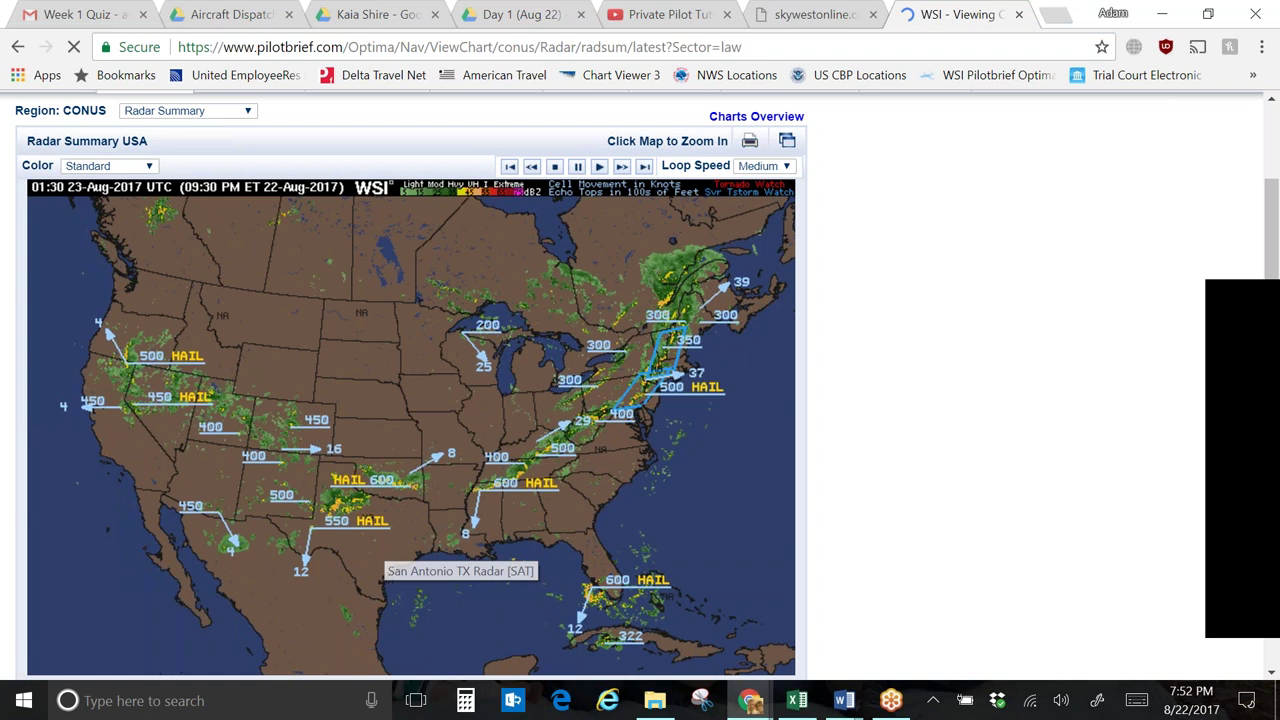
scroll(357, 517, down, 2)
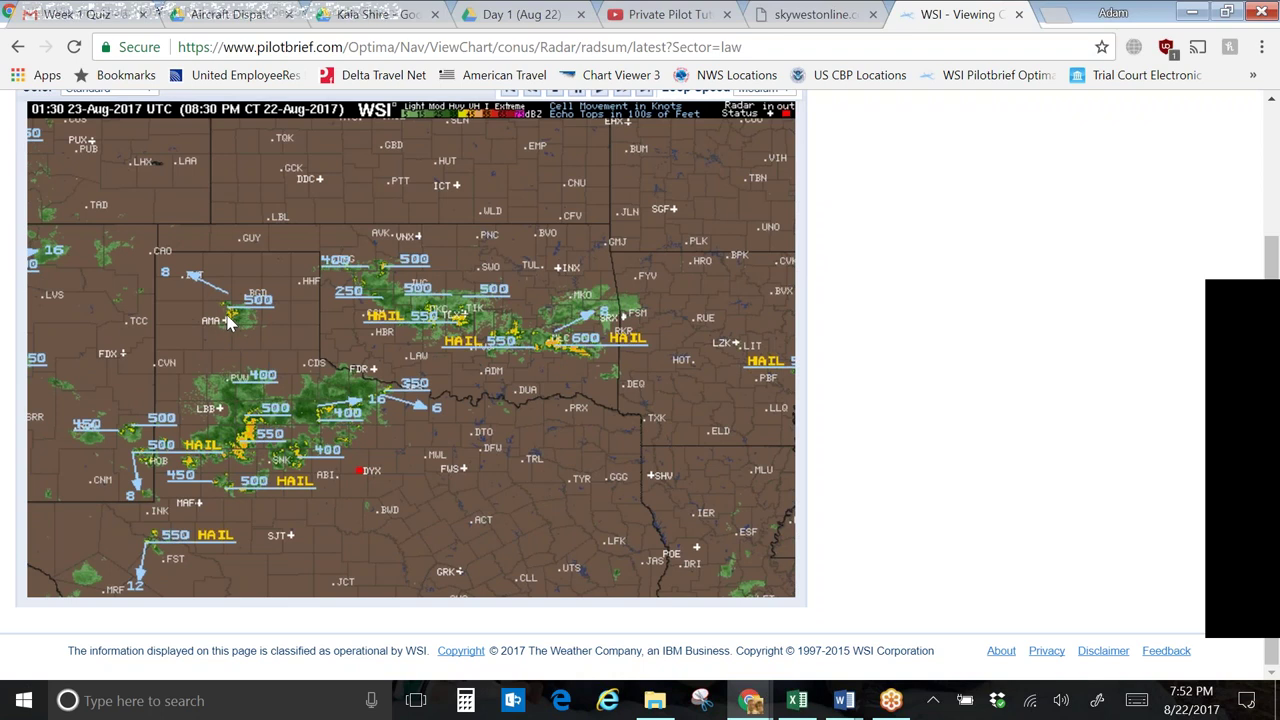
click(250, 455)
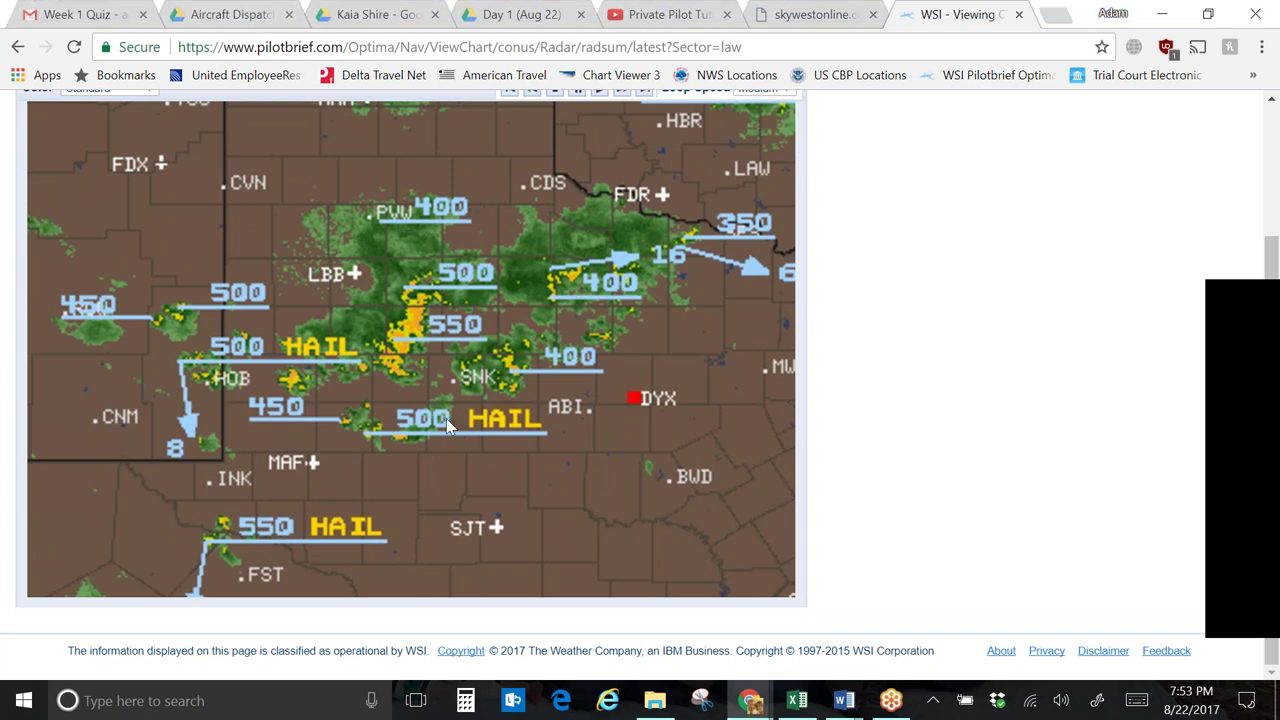
- Return to the text weather viewer, add station KLBB to the station list and display its briefing
scroll(523, 140, up, 3)
click(600, 182)
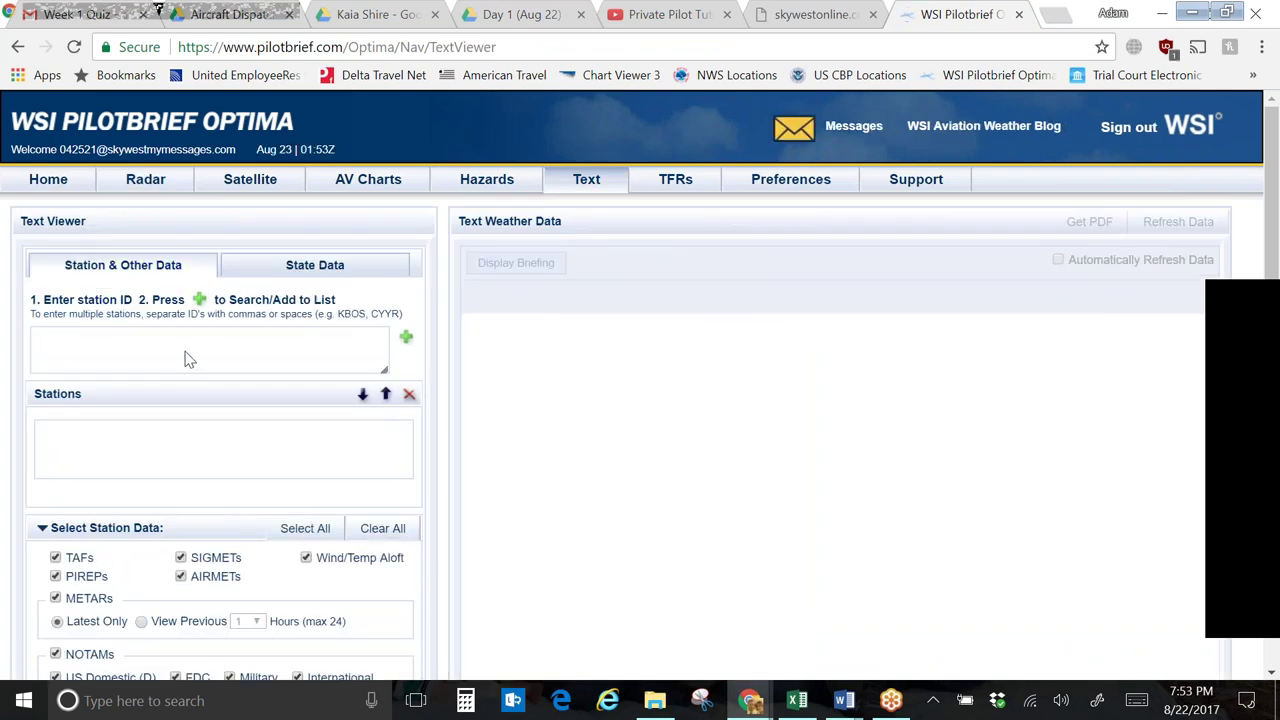
text(klbb)
click(403, 342)
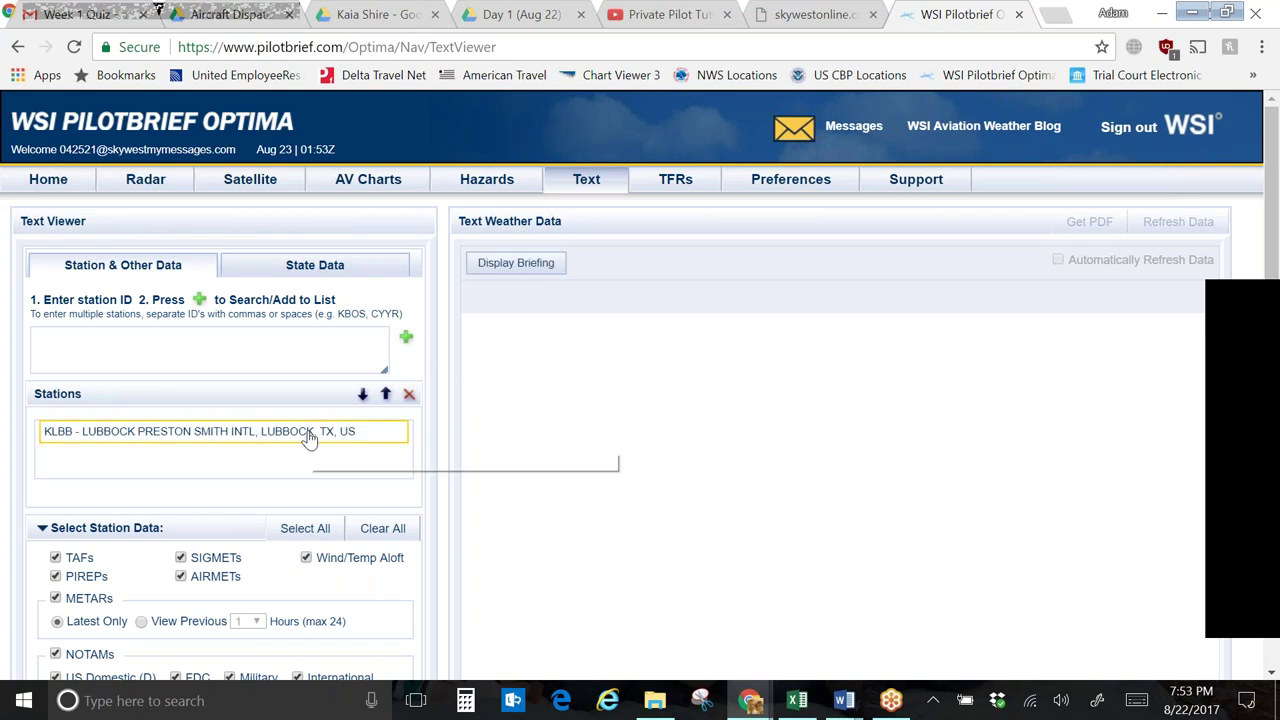
click(517, 264)
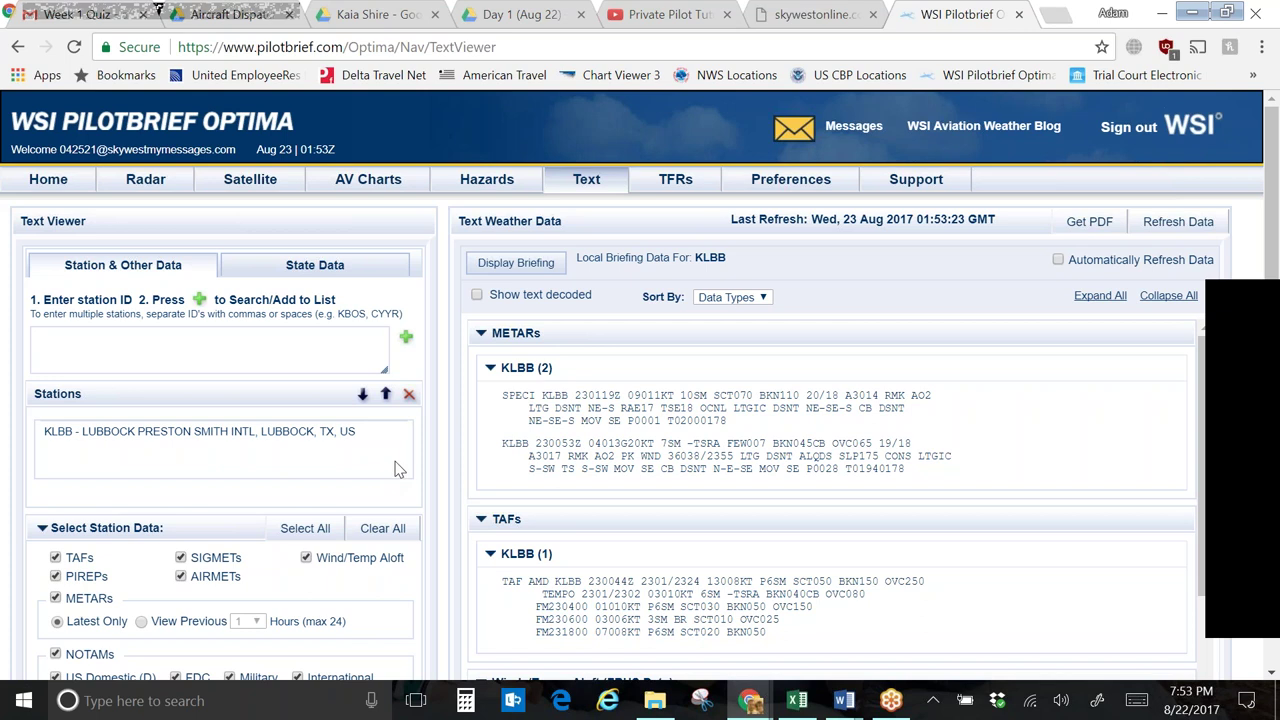
- Enlarge the page and examine the KLBB METARs, including the SPECI report and the remarks
key(ctrl+plus)
key(ctrl+plus)
key(ctrl+plus)
key(ctrl+plus)
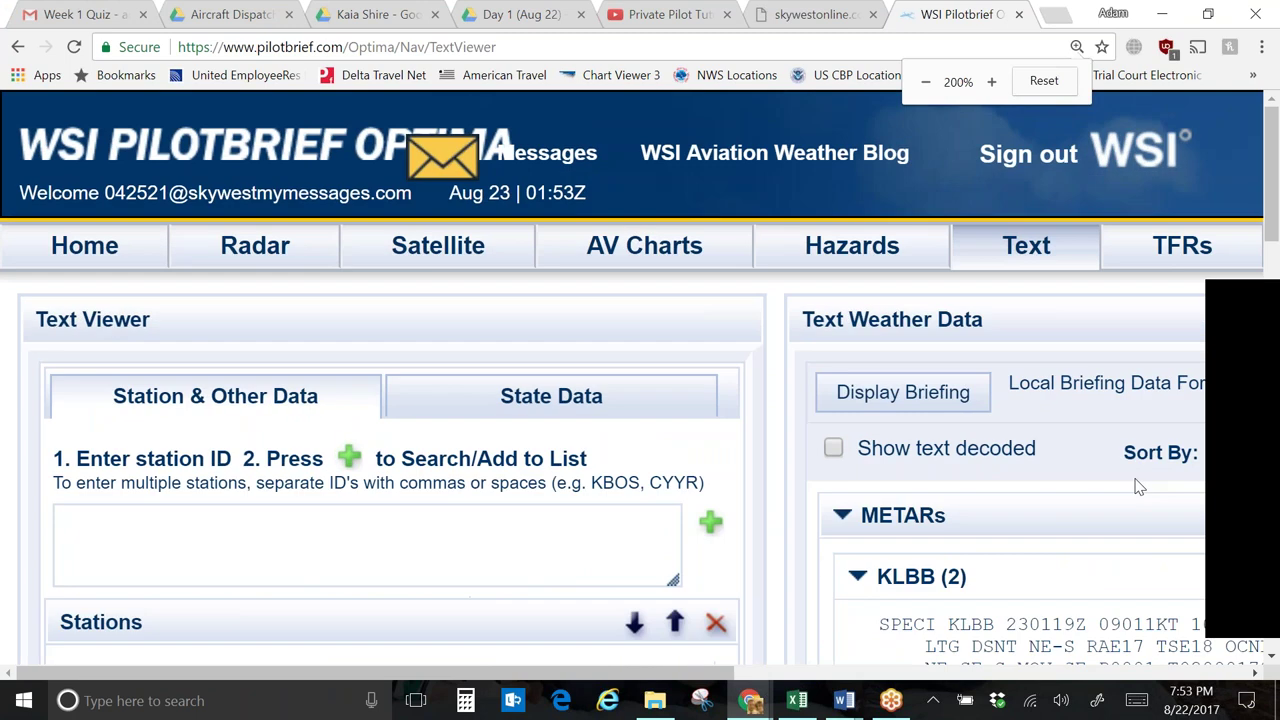
key(ctrl+plus)
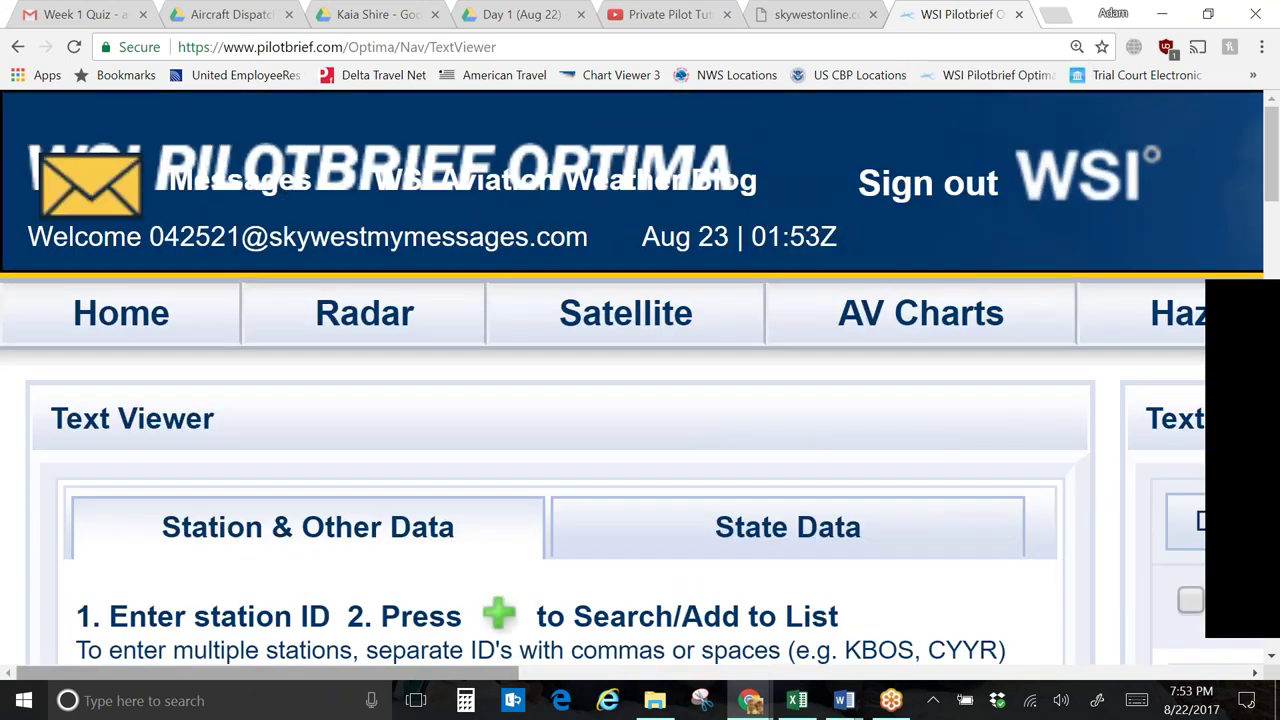
scroll(480, 676, right, 1)
drag(548, 678, 1009, 617)
scroll(1012, 620, down, 2)
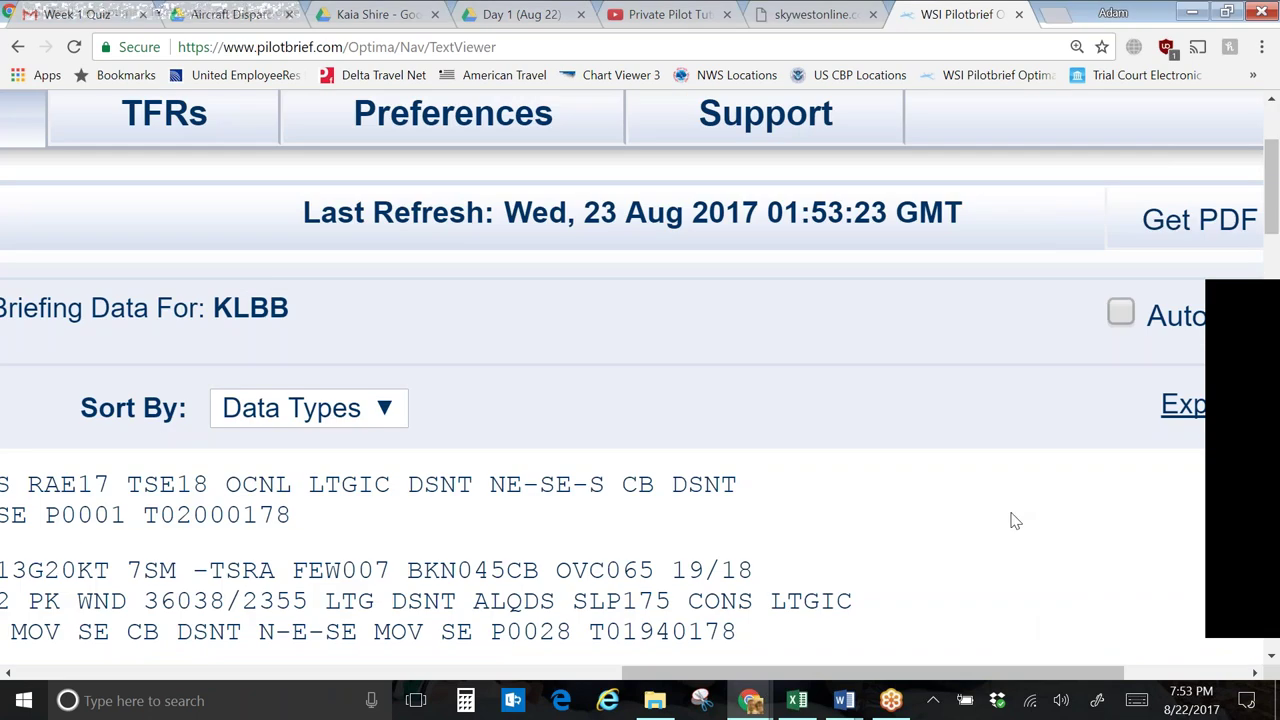
scroll(980, 250, down, 1)
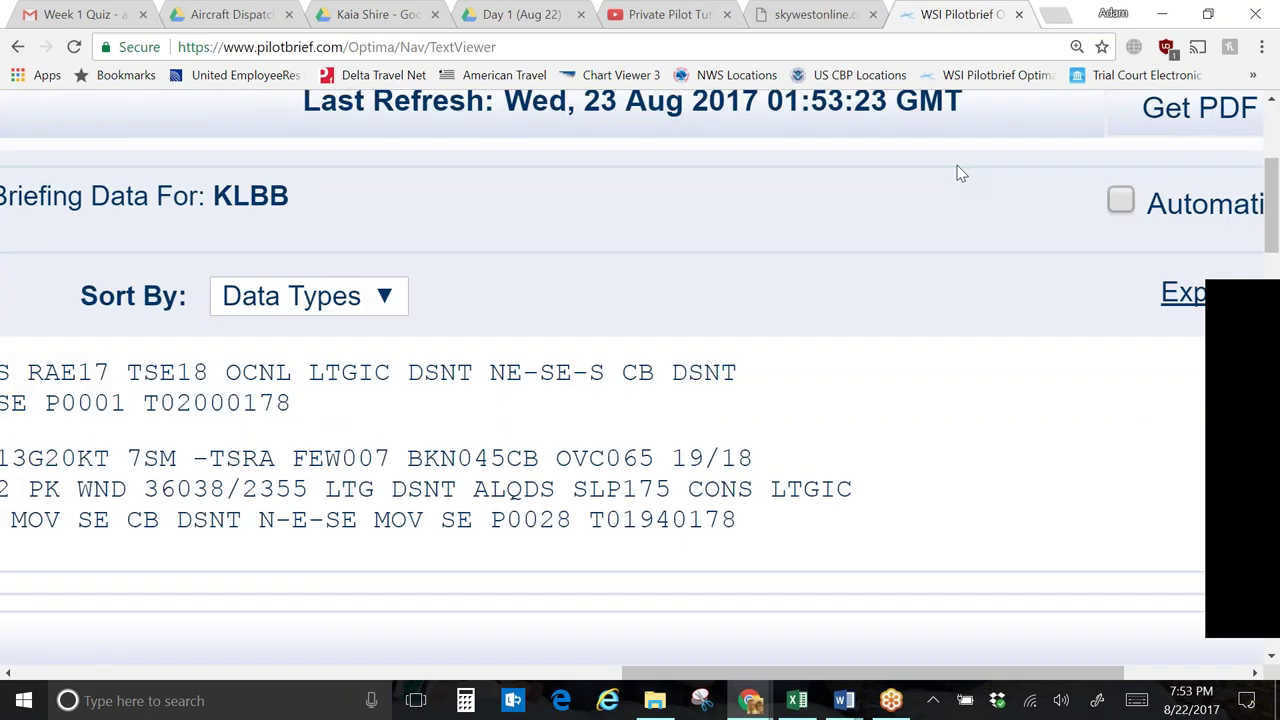
scroll(957, 174, down, 3)
drag(886, 672, 733, 675)
scroll(733, 400, up, 2)
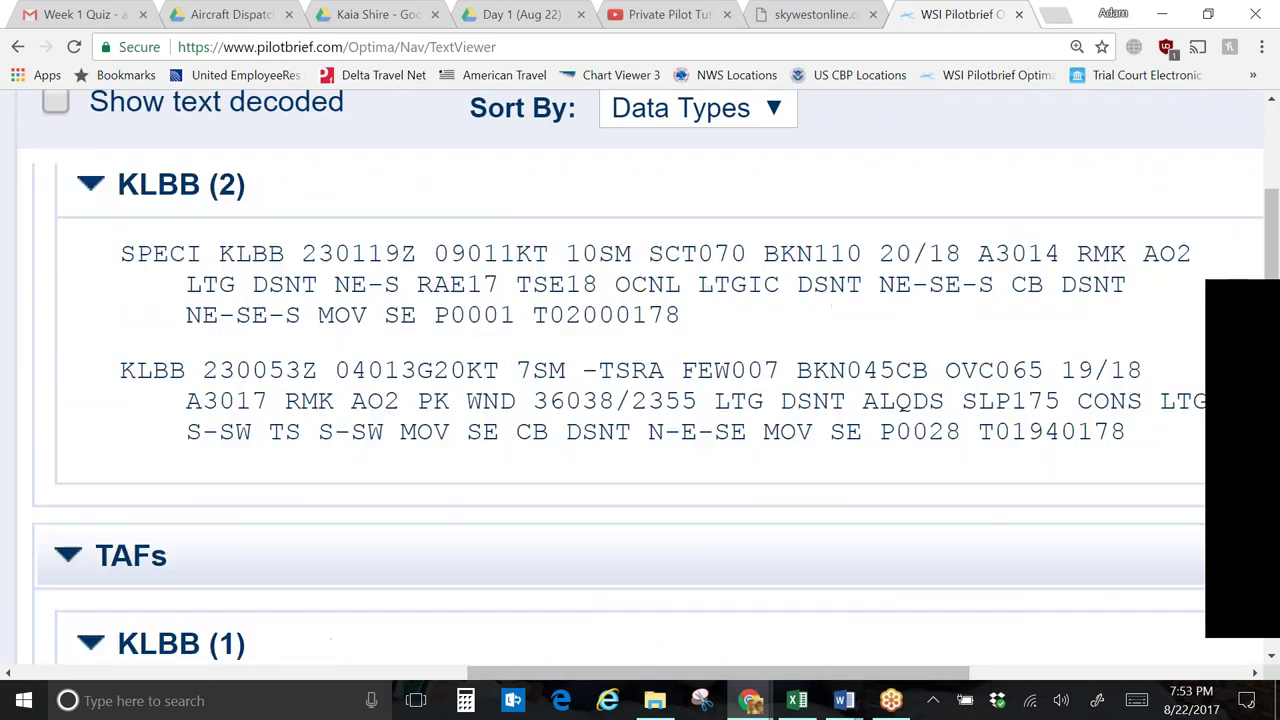
scroll(743, 526, down, 1)
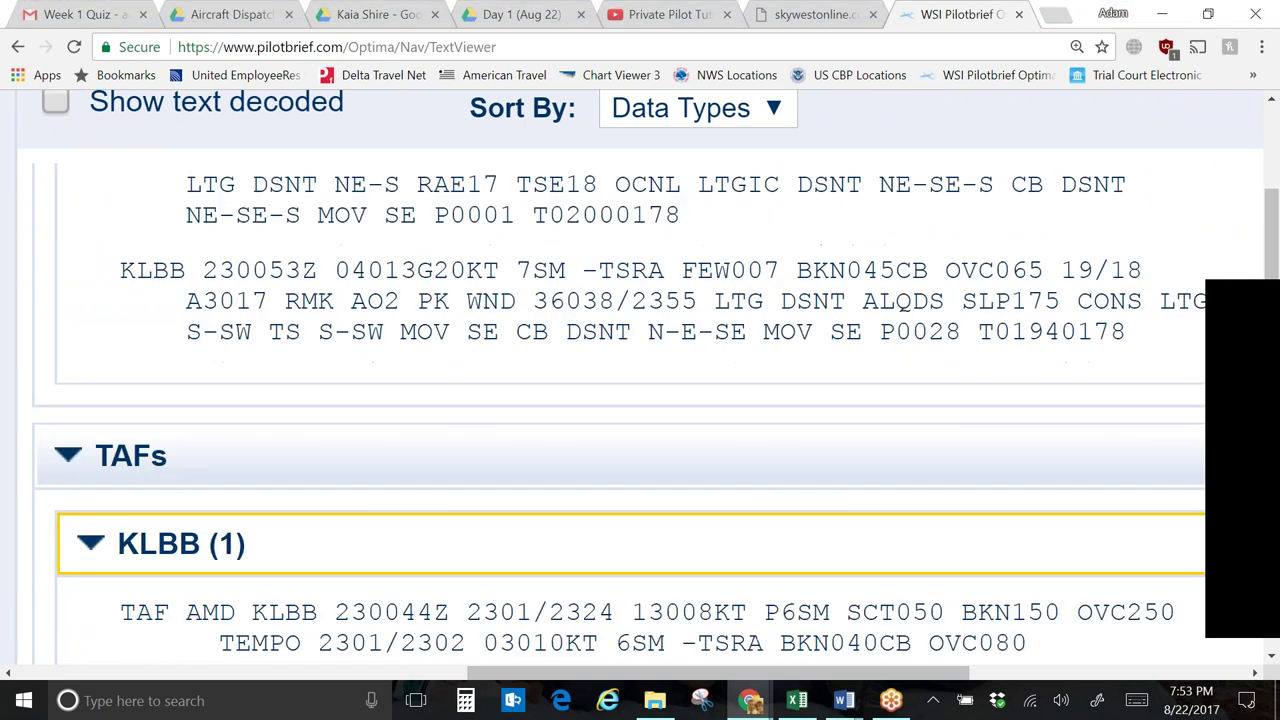
scroll(743, 526, down, 1)
drag(1272, 236, 1275, 218)
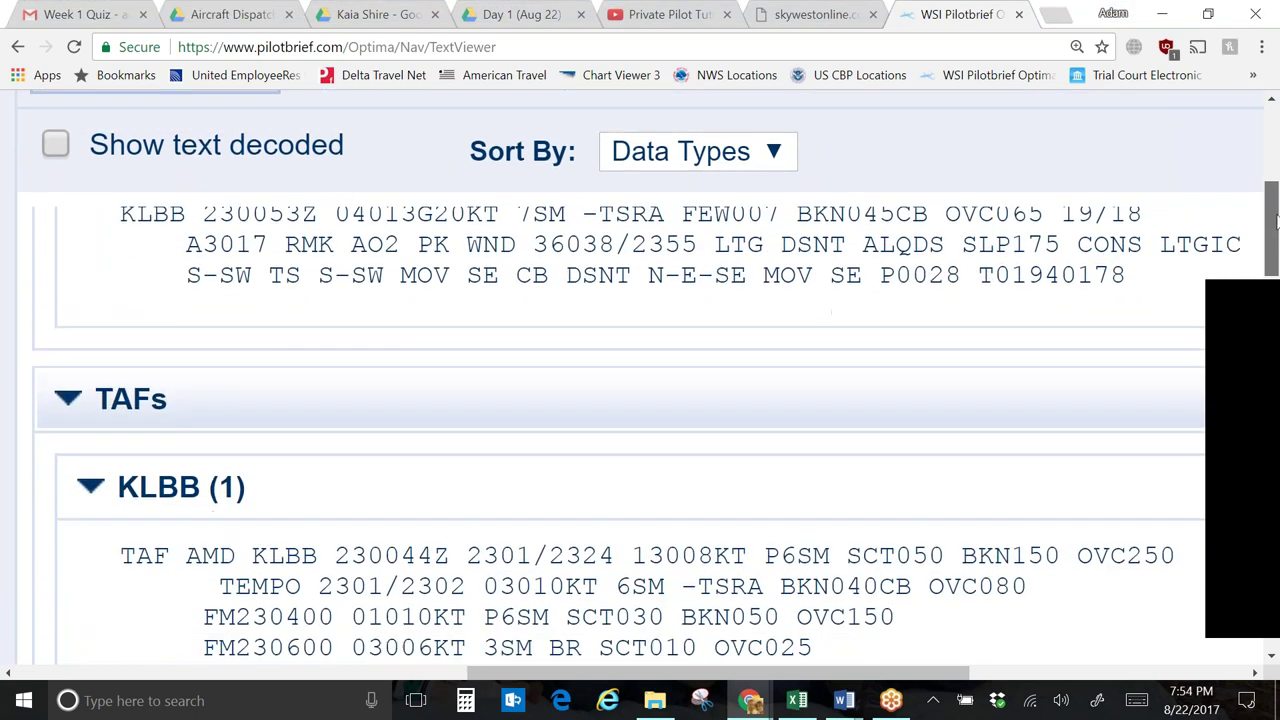
scroll(1009, 525, up, 1)
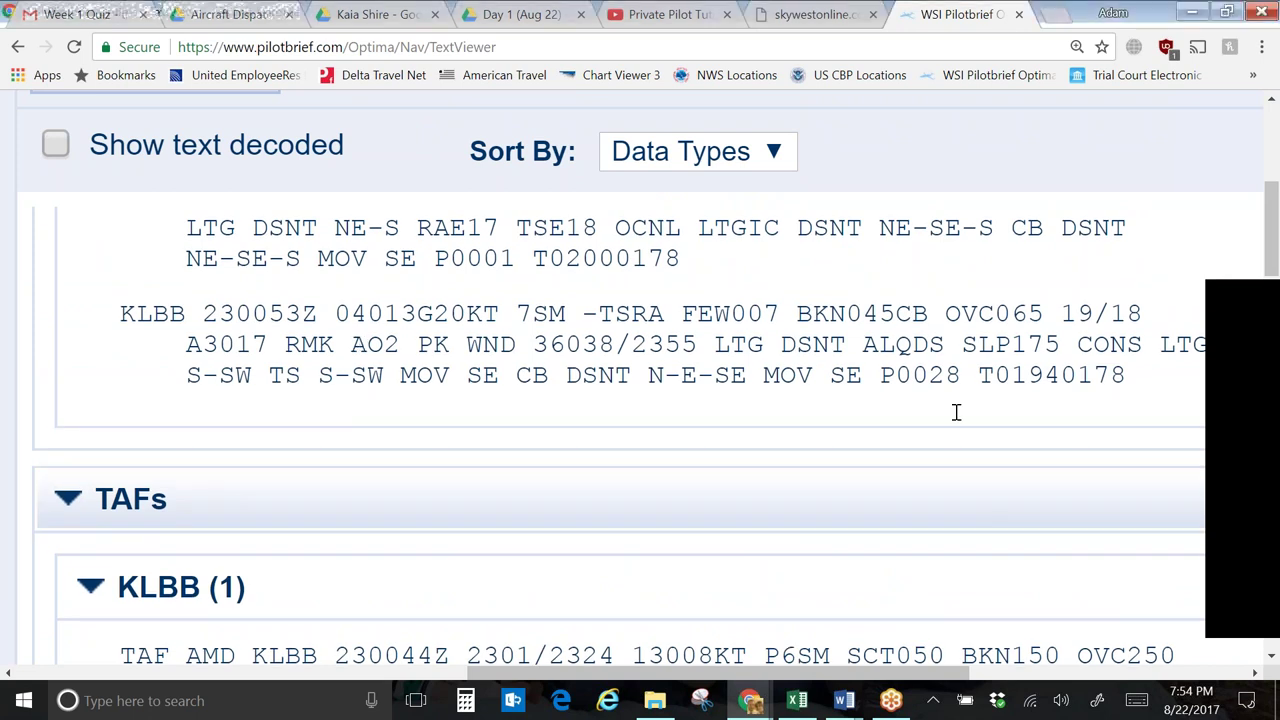
drag(848, 680, 868, 680)
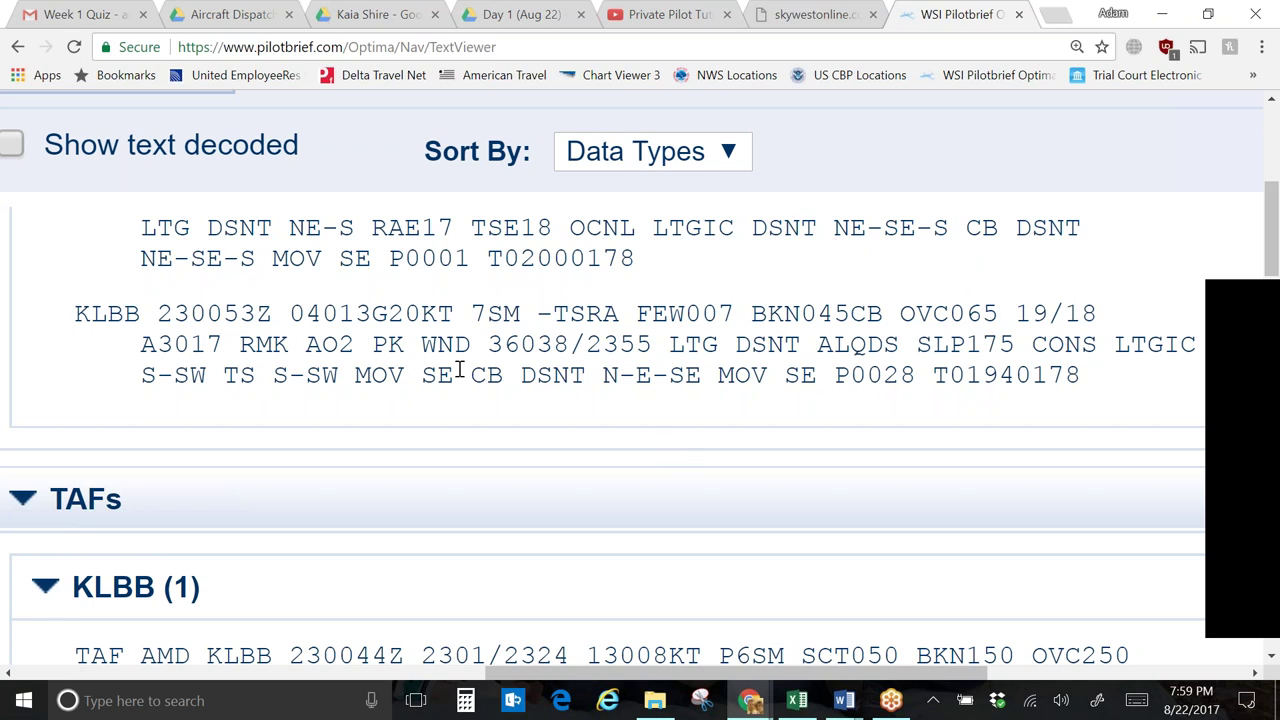
- Examine the KLBB TAF, highlighting part of its valid period in the first line
scroll(459, 370, down, 3)
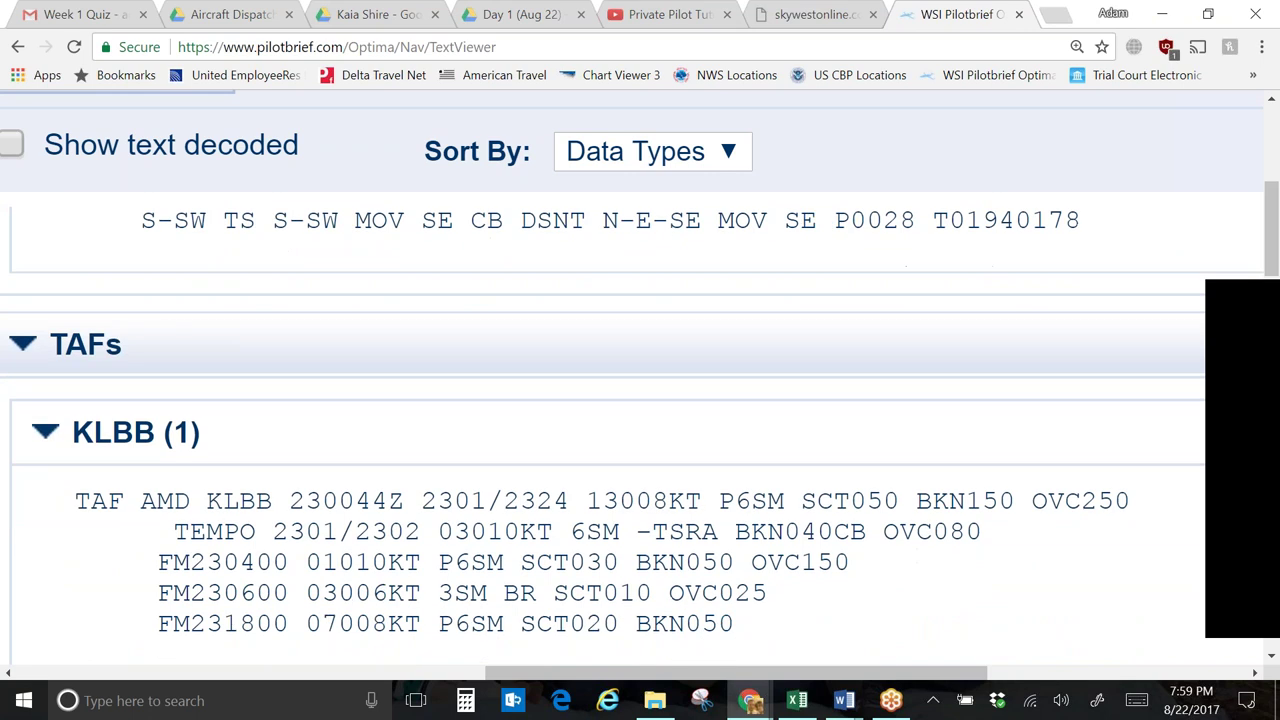
scroll(459, 370, down, 3)
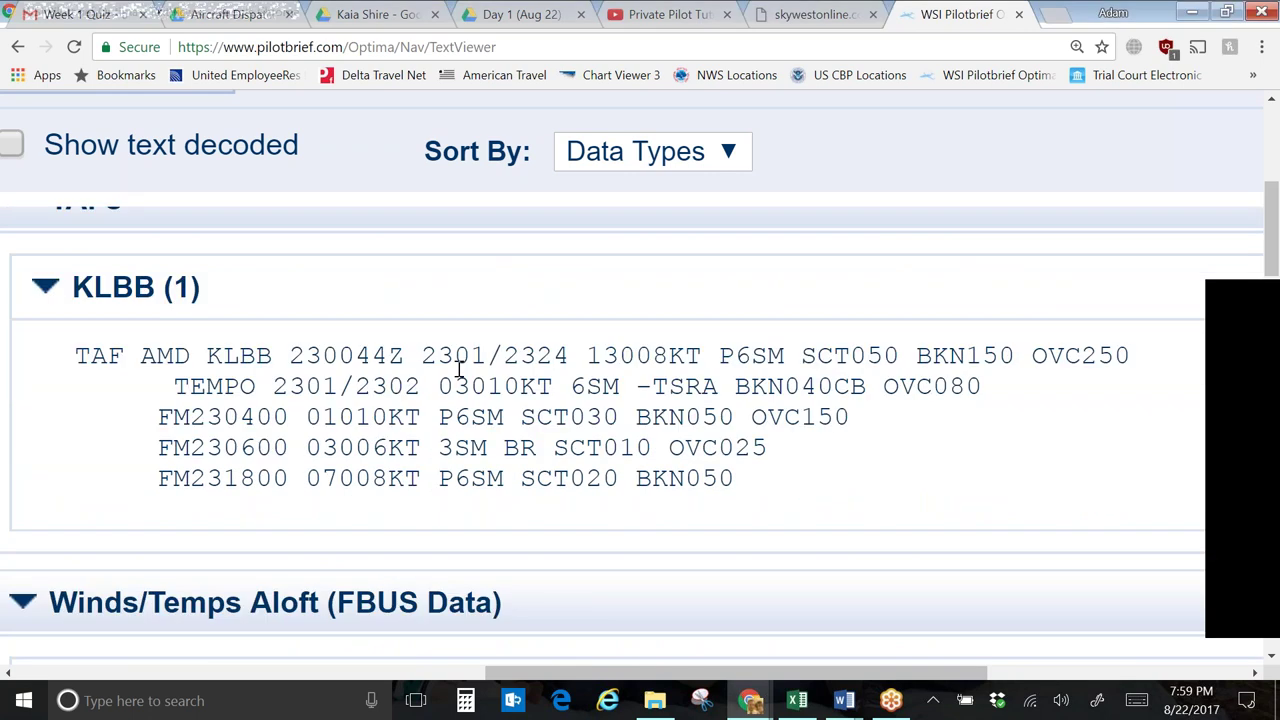
click(487, 294)
key(Tab)
click(927, 673)
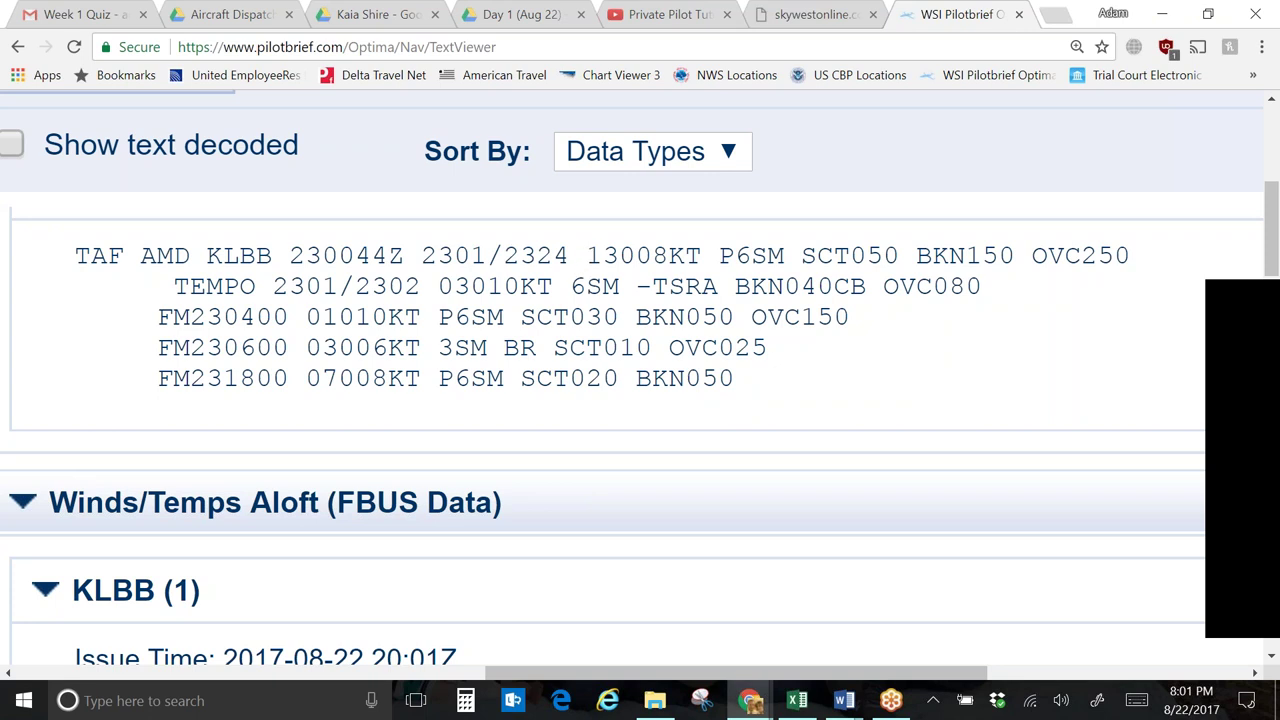
click(591, 256)
drag(456, 256, 506, 256)
click(479, 256)
- Highlight and read the TEMPO group and the FM231800 line of the KLBB TAF
drag(176, 286, 262, 288)
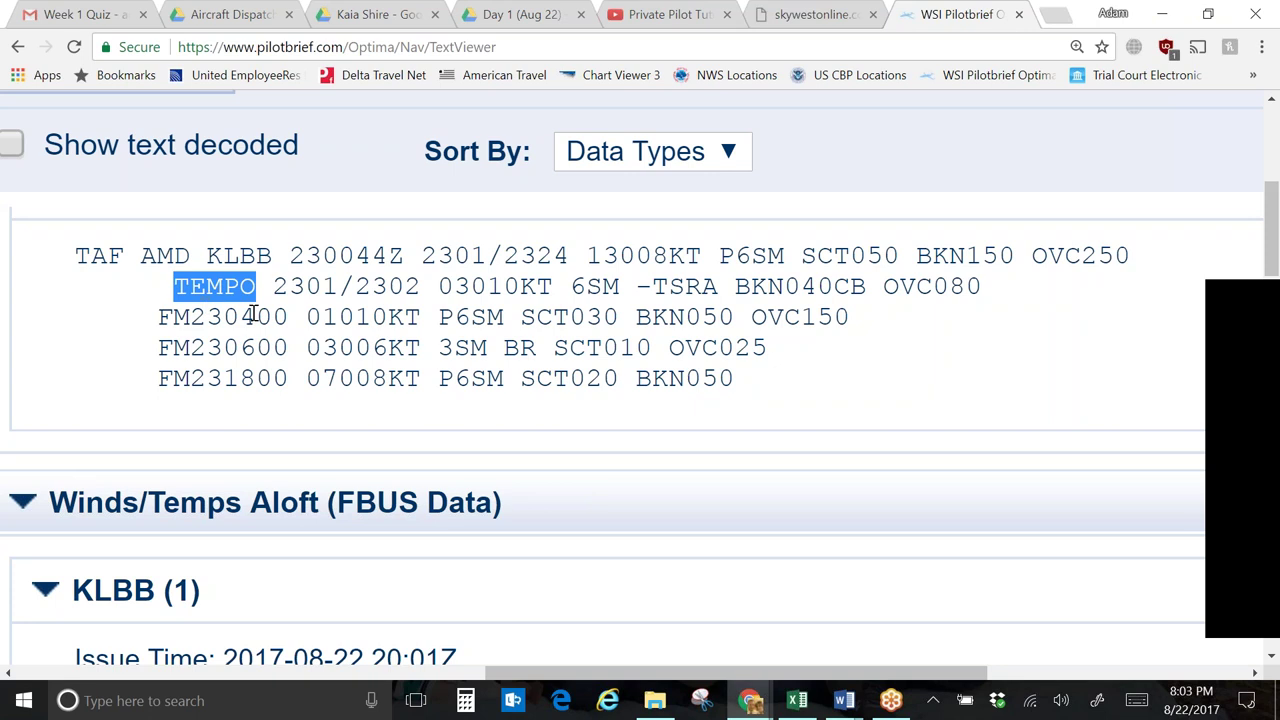
click(278, 280)
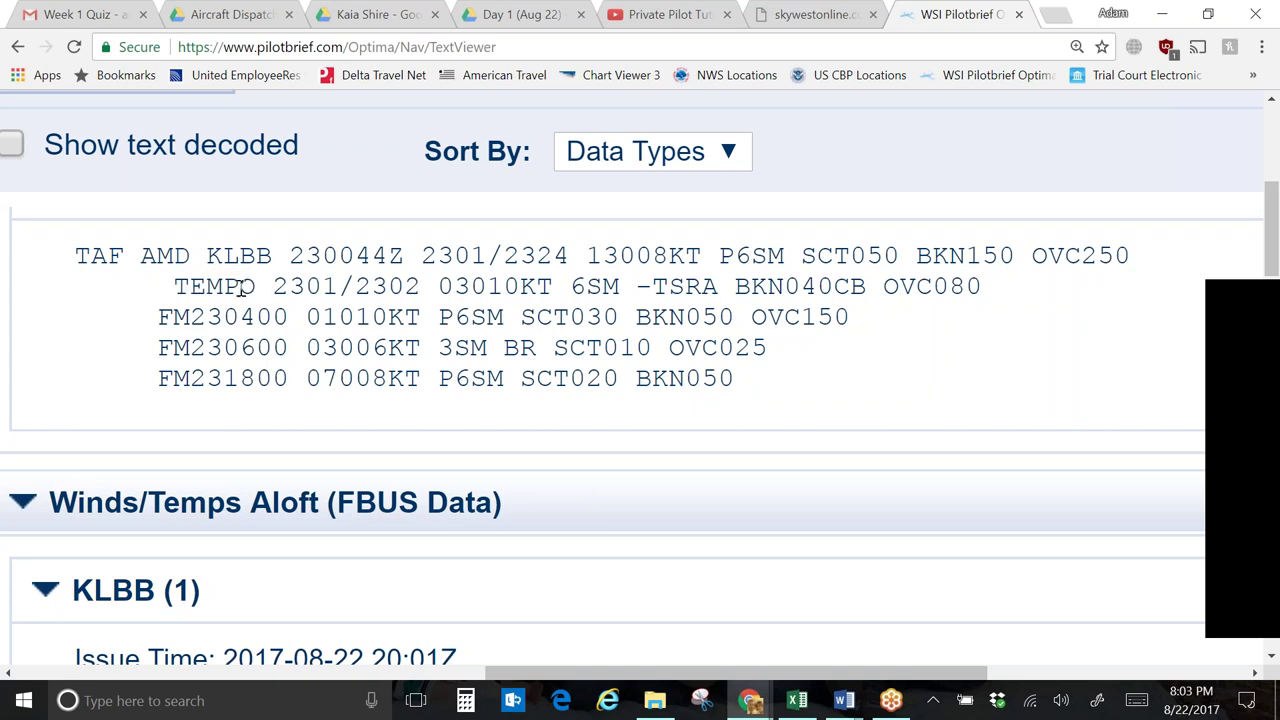
drag(278, 285, 323, 285)
click(335, 285)
click(560, 317)
drag(159, 378, 738, 382)
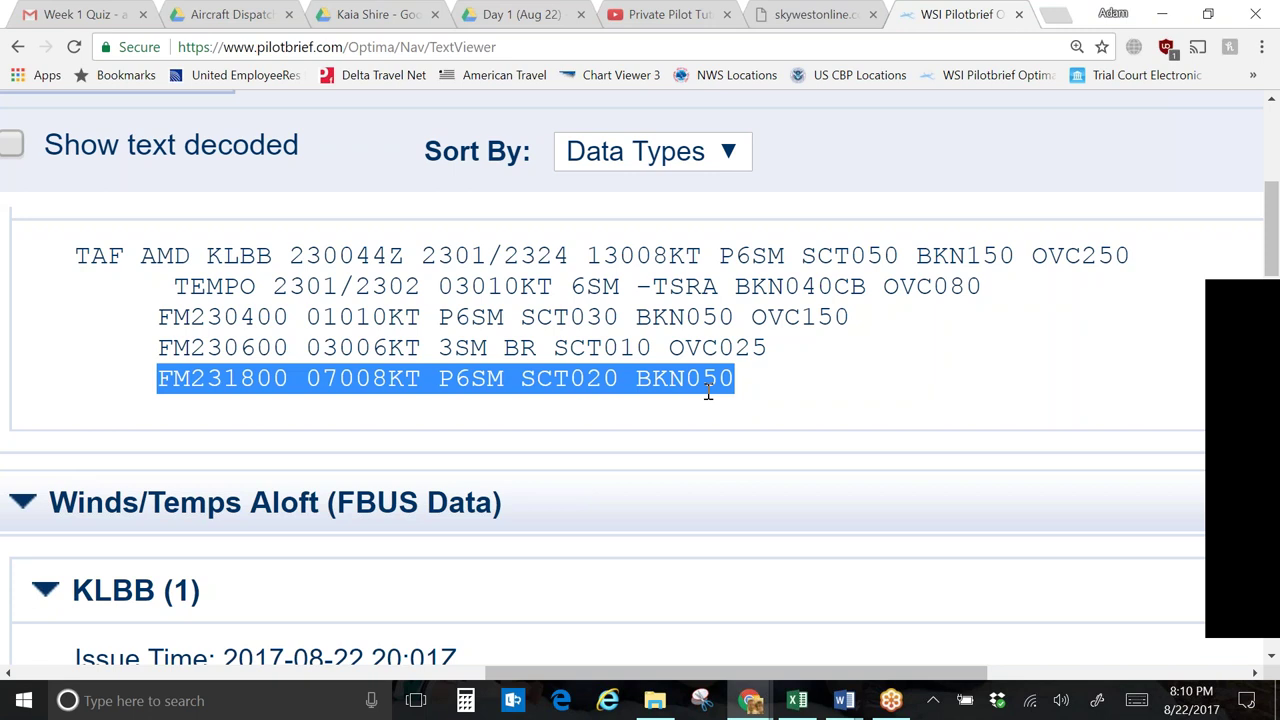
click(143, 338)
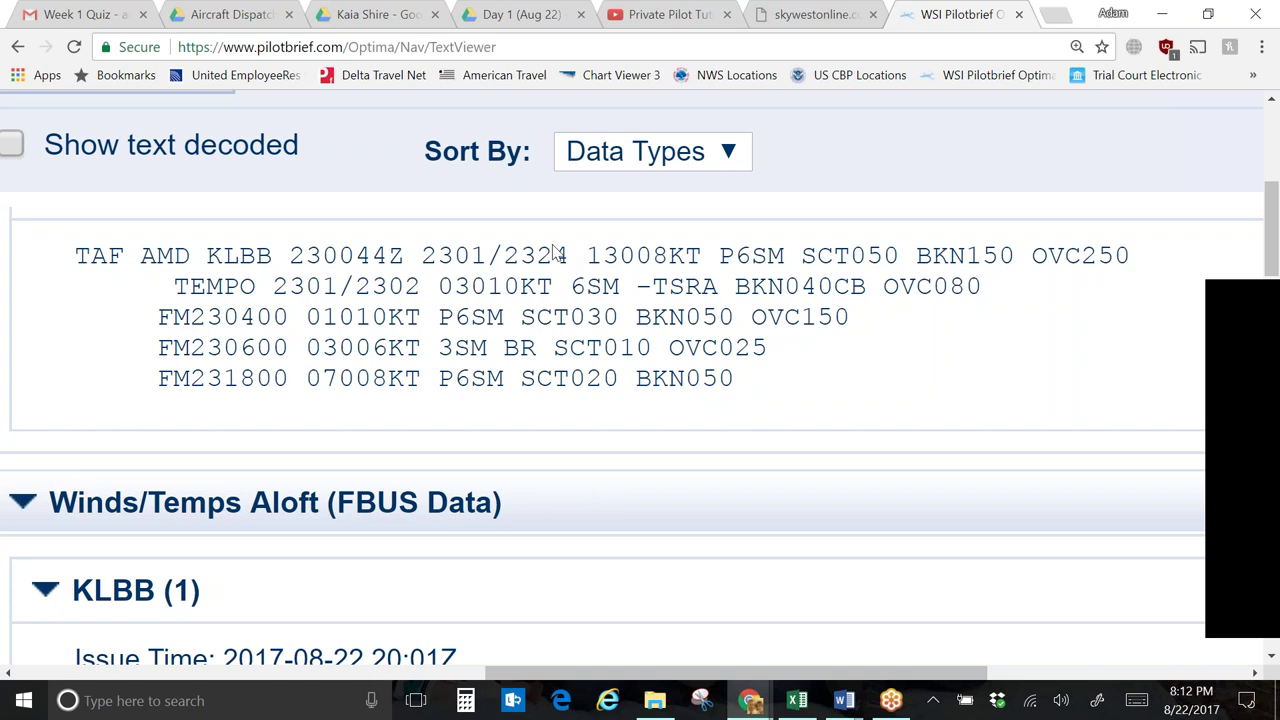
- Replace KLBB with station KSLC in the station list and display the KSLC briefing
scroll(414, 323, down, 4)
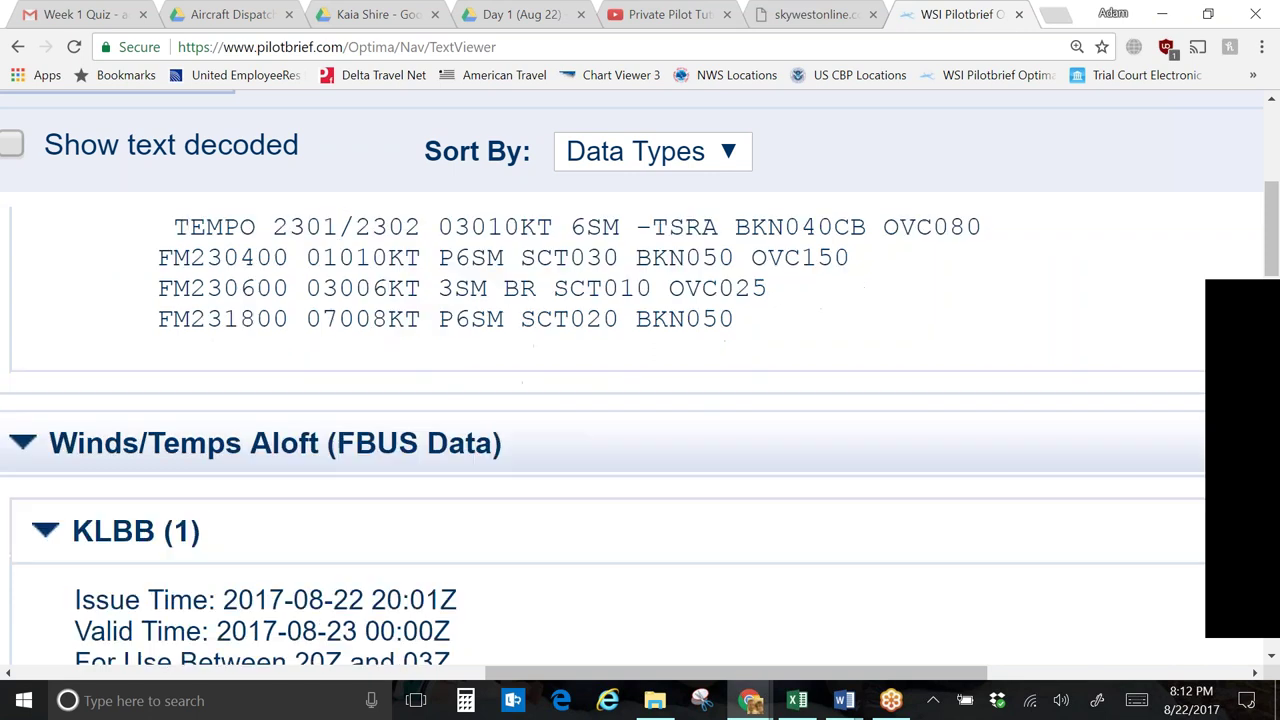
scroll(397, 330, up, 10)
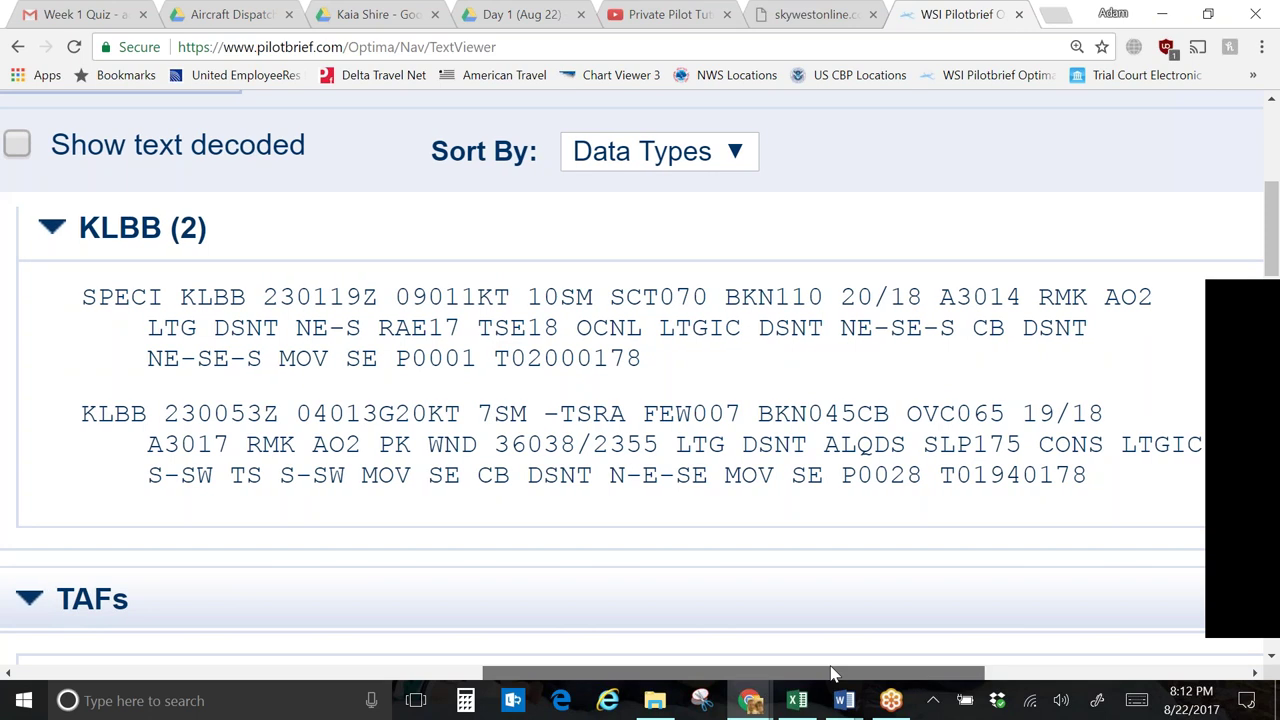
drag(831, 674, 394, 640)
click(573, 509)
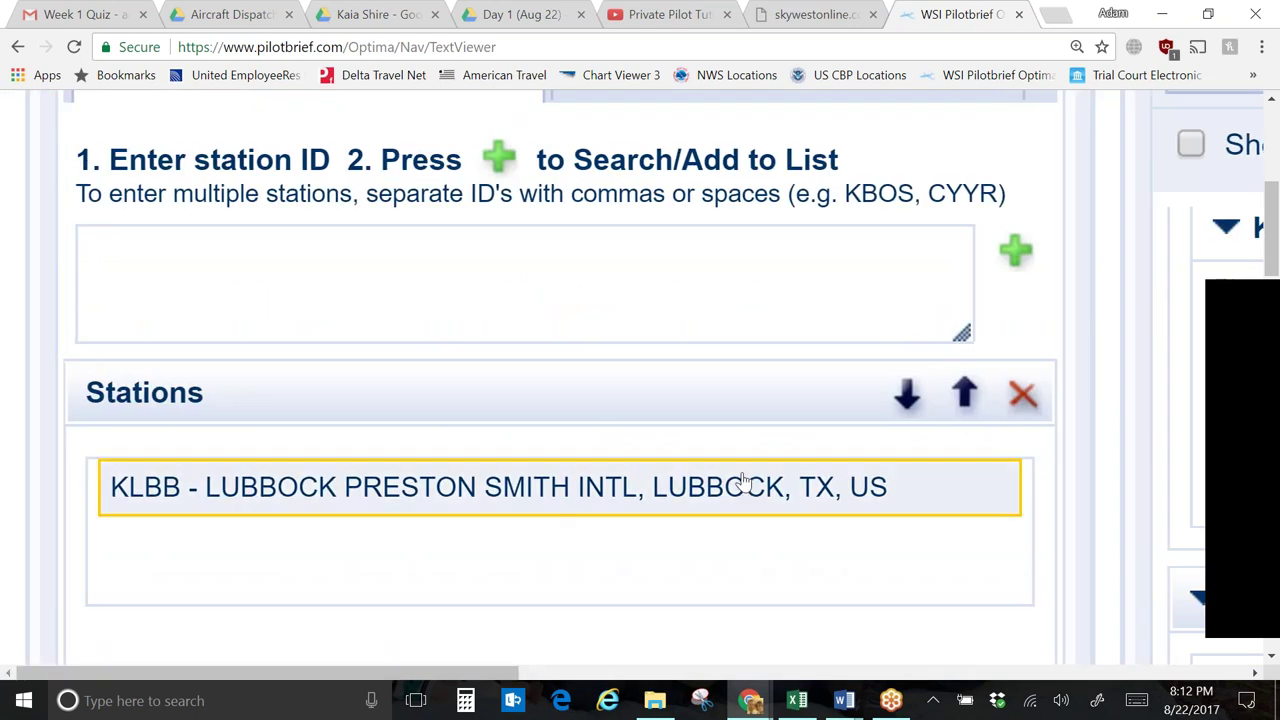
click(1023, 394)
click(220, 240)
text(kslc)
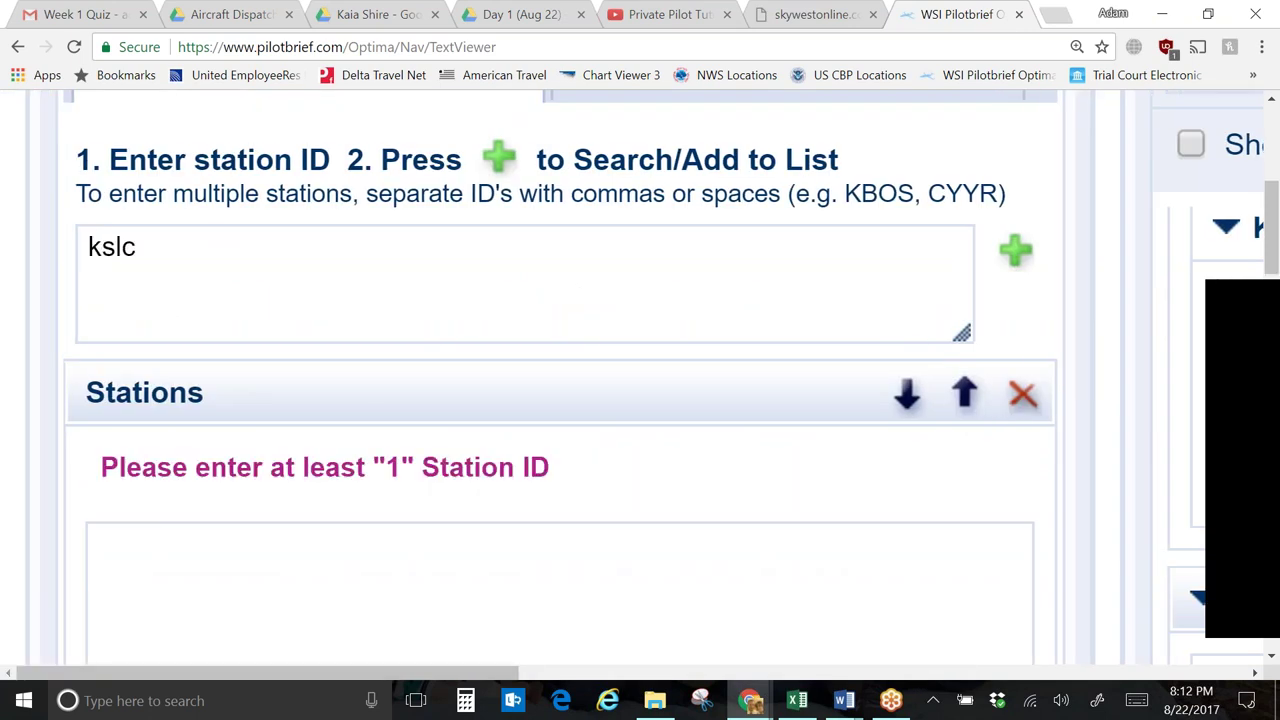
click(1018, 250)
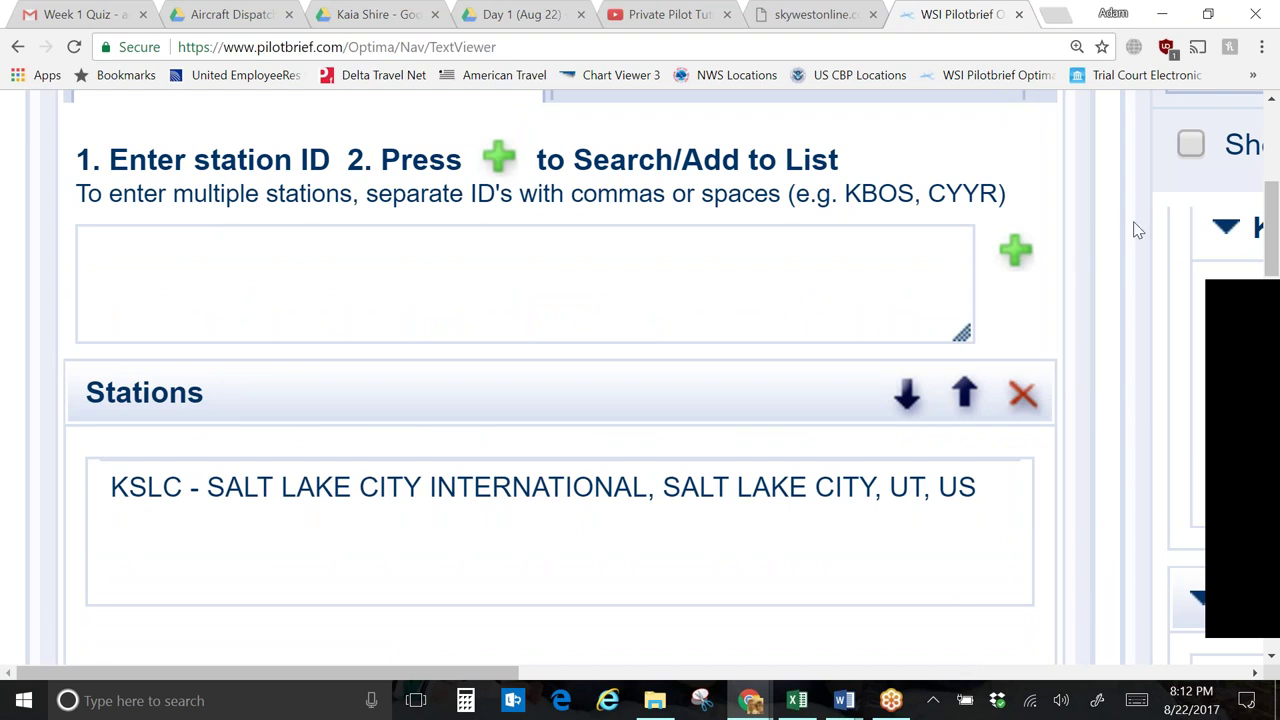
scroll(1205, 322, up, 2)
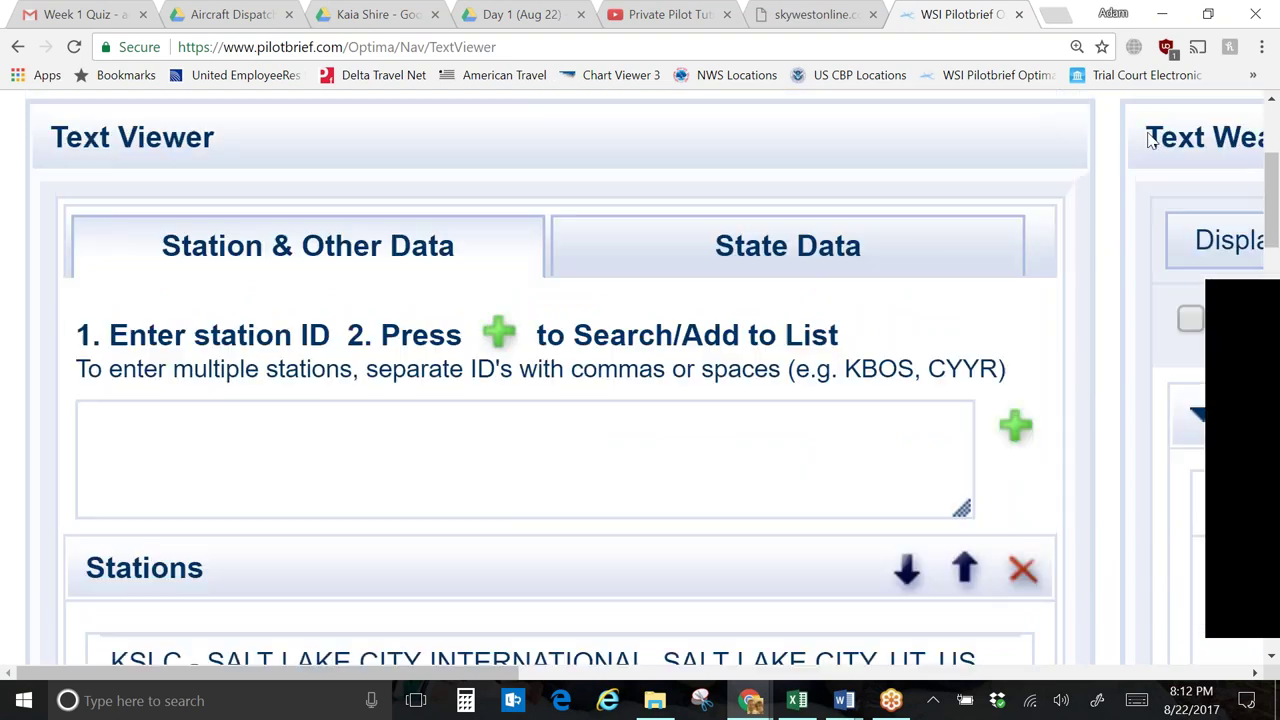
scroll(1150, 140, up, 1)
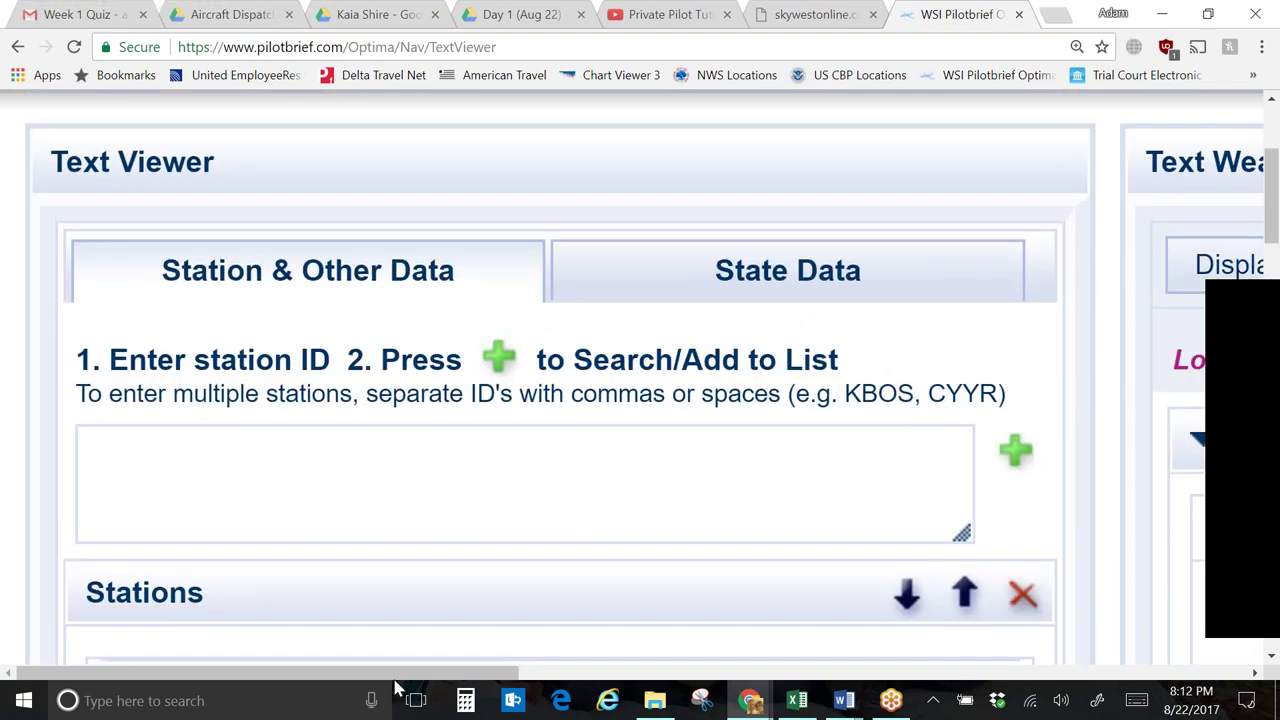
- Examine the KSLC METAR and the amended KSLC TAF with its FM lines in the text weather data
drag(397, 675, 1042, 676)
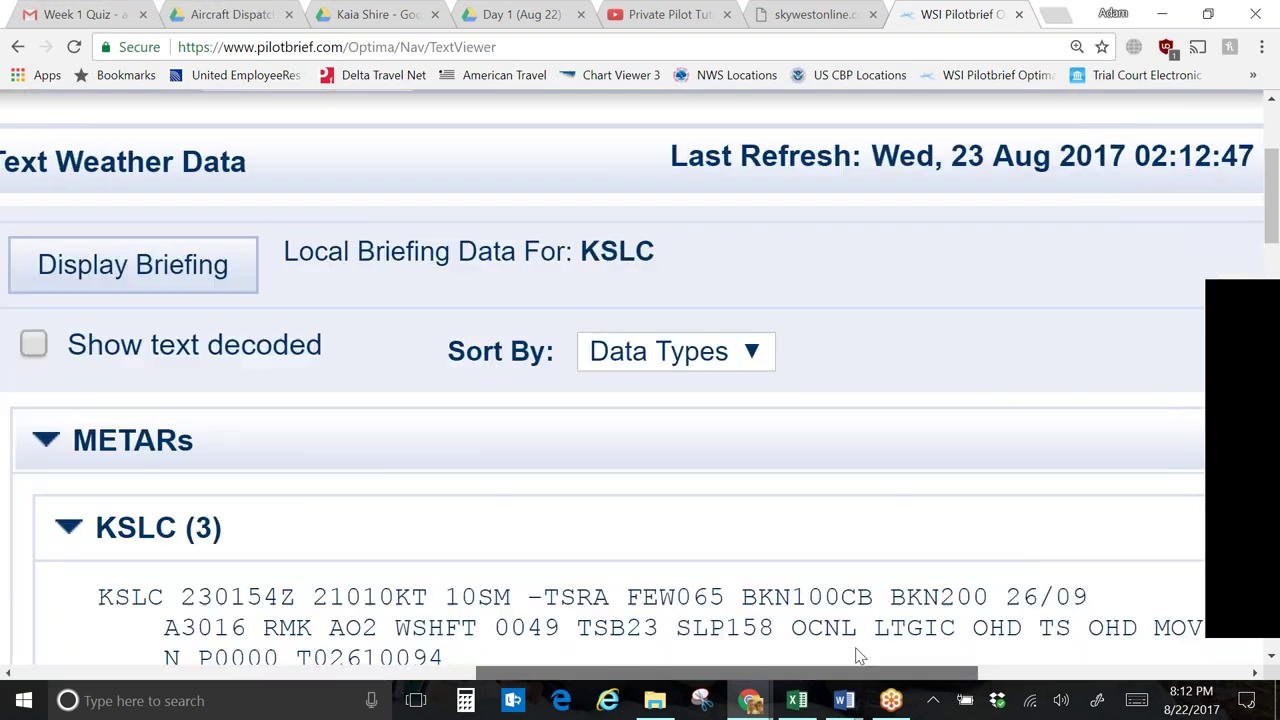
scroll(600, 530, down, 3)
scroll(737, 471, down, 5)
scroll(737, 475, down, 5)
scroll(608, 520, down, 4)
drag(680, 677, 718, 672)
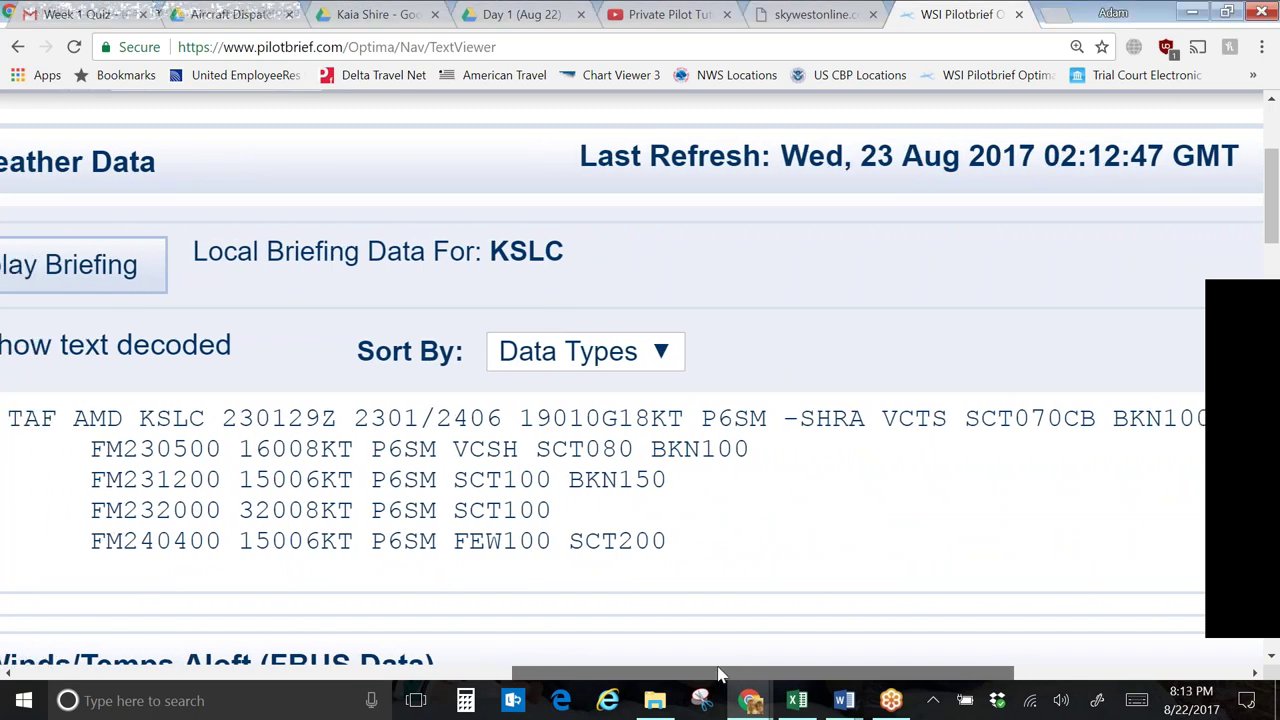
drag(718, 672, 716, 640)
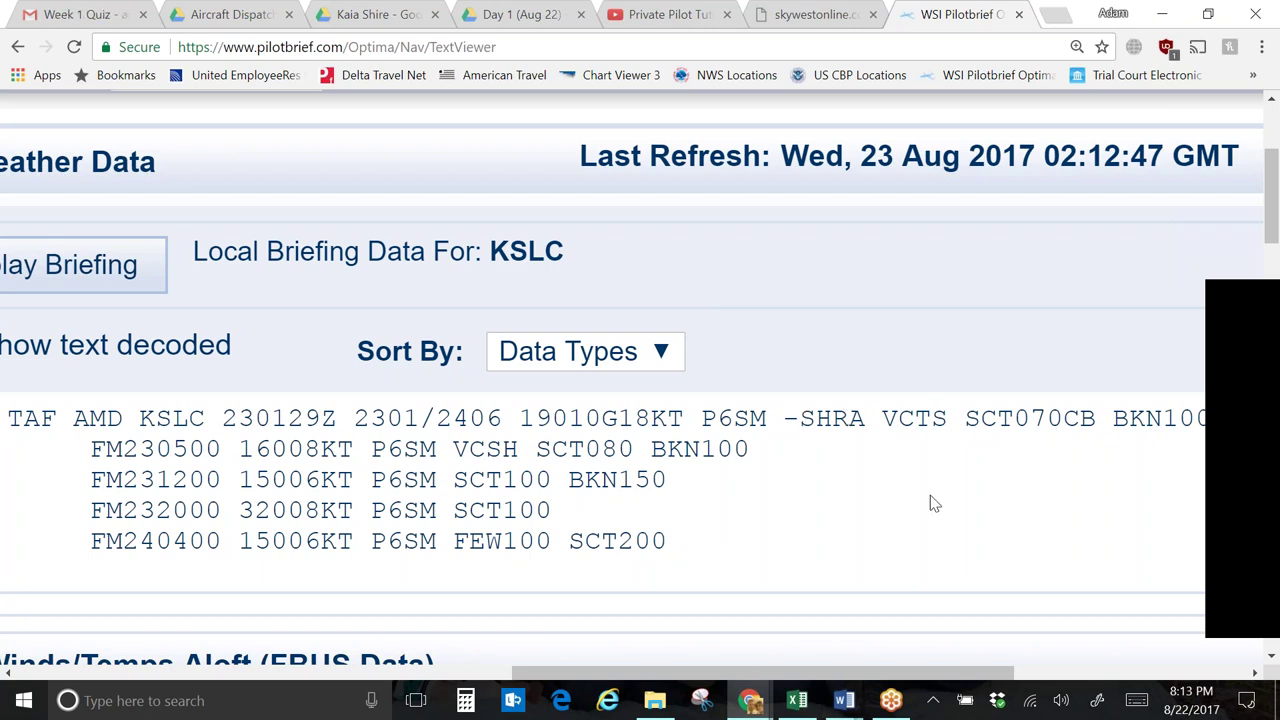
- Read the first line of the KSLC TAF, highlighting the SH in -SHRA and the VCTS group
drag(863, 676, 870, 676)
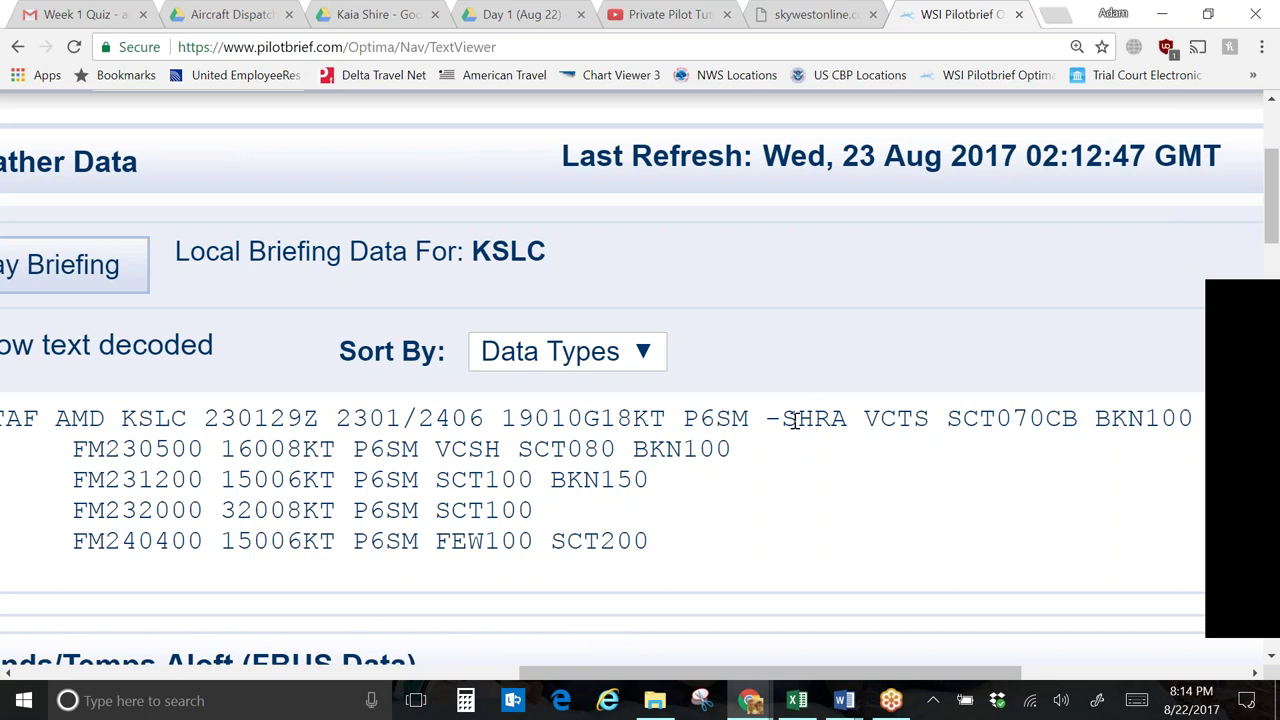
drag(783, 420, 812, 424)
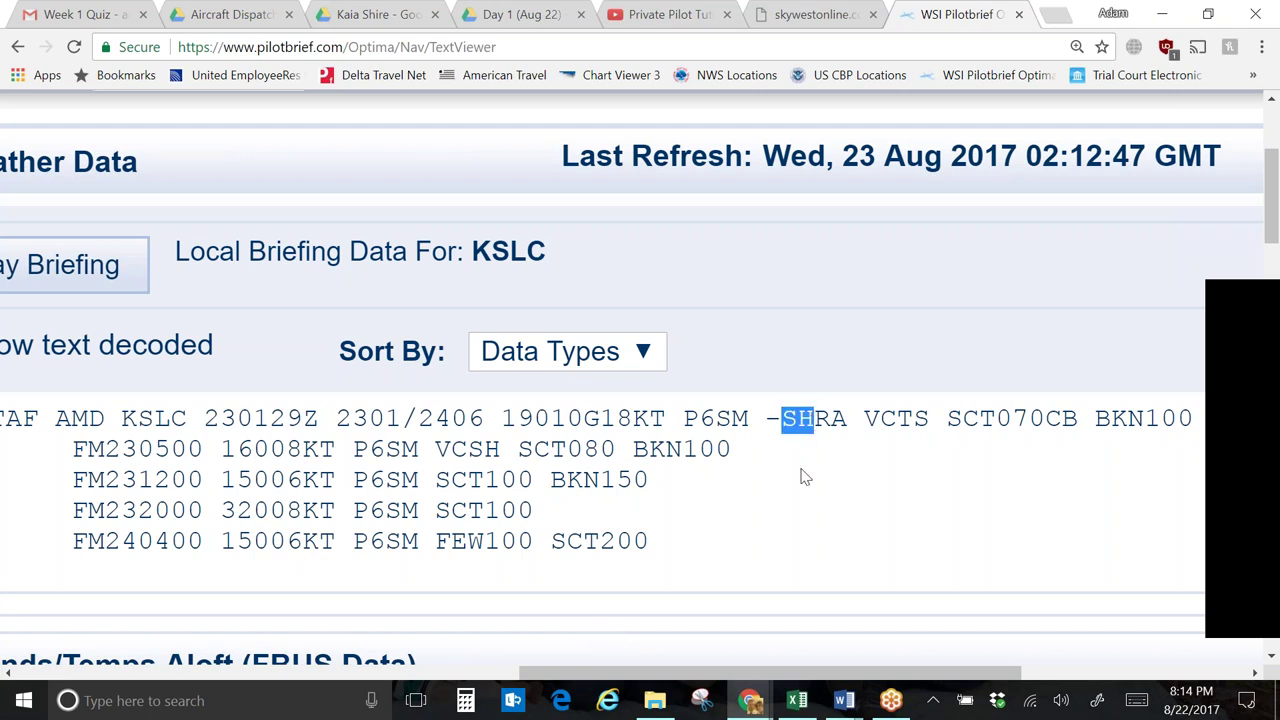
click(866, 418)
drag(866, 418, 893, 470)
click(886, 517)
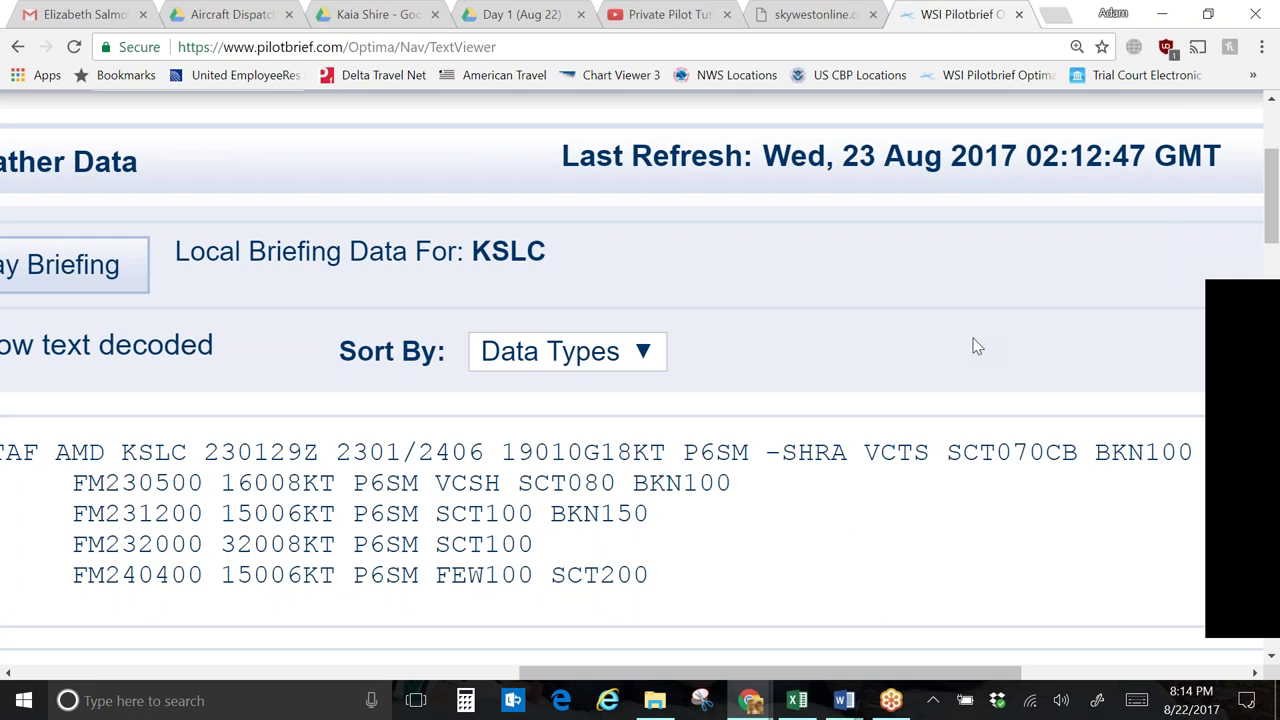
scroll(985, 678, right, 1)
scroll(940, 680, left, 3)
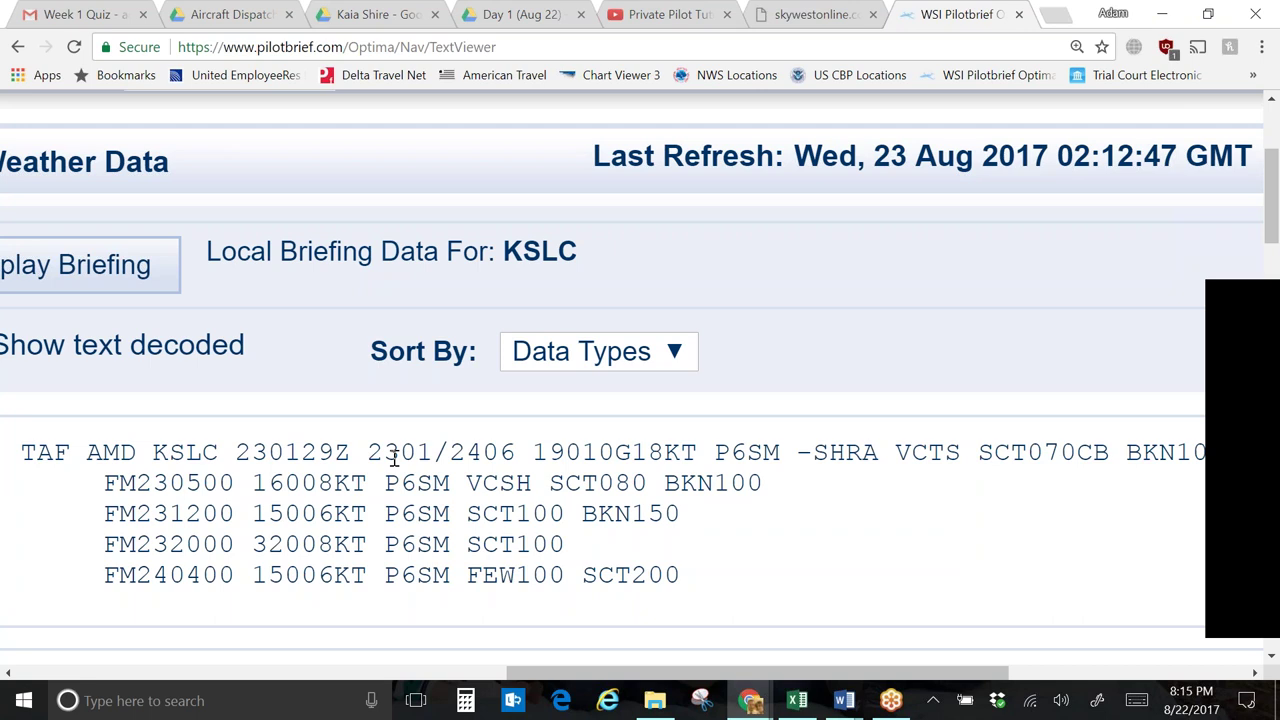
- Replace KSLC with station KJFK in the station list and display the KJFK briefing
drag(550, 672, 60, 690)
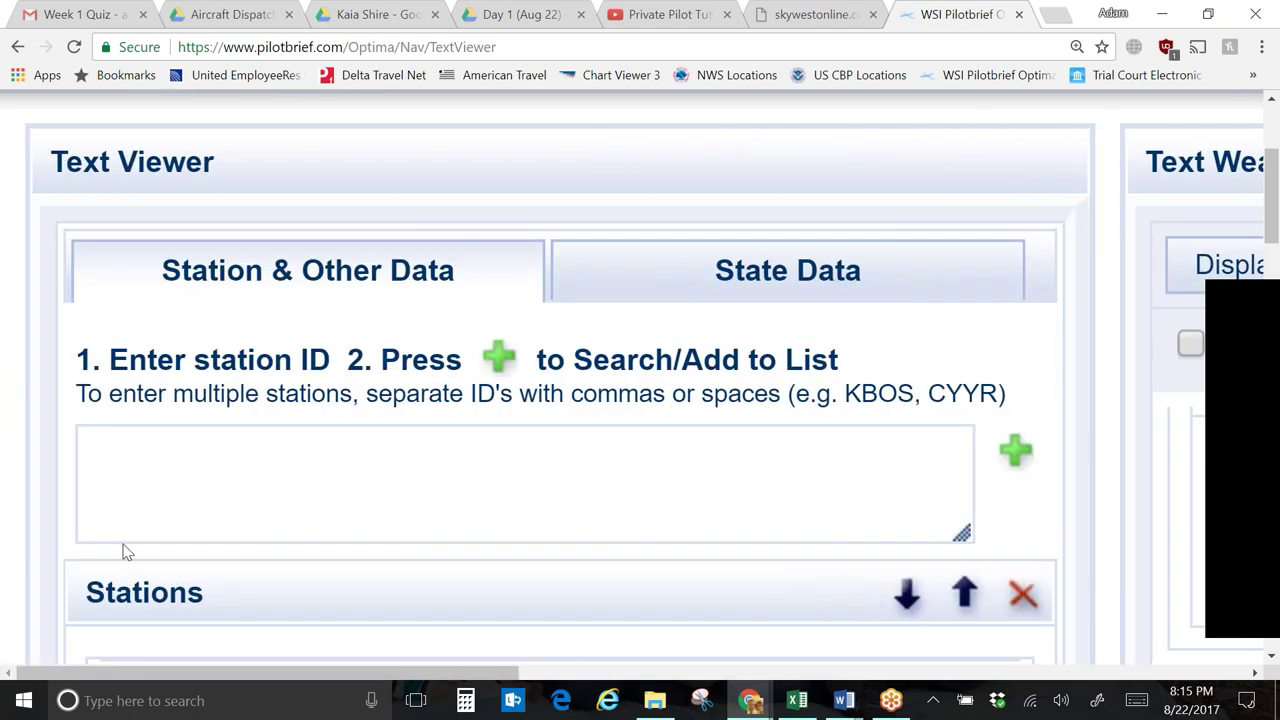
scroll(123, 552, down, 2)
click(414, 476)
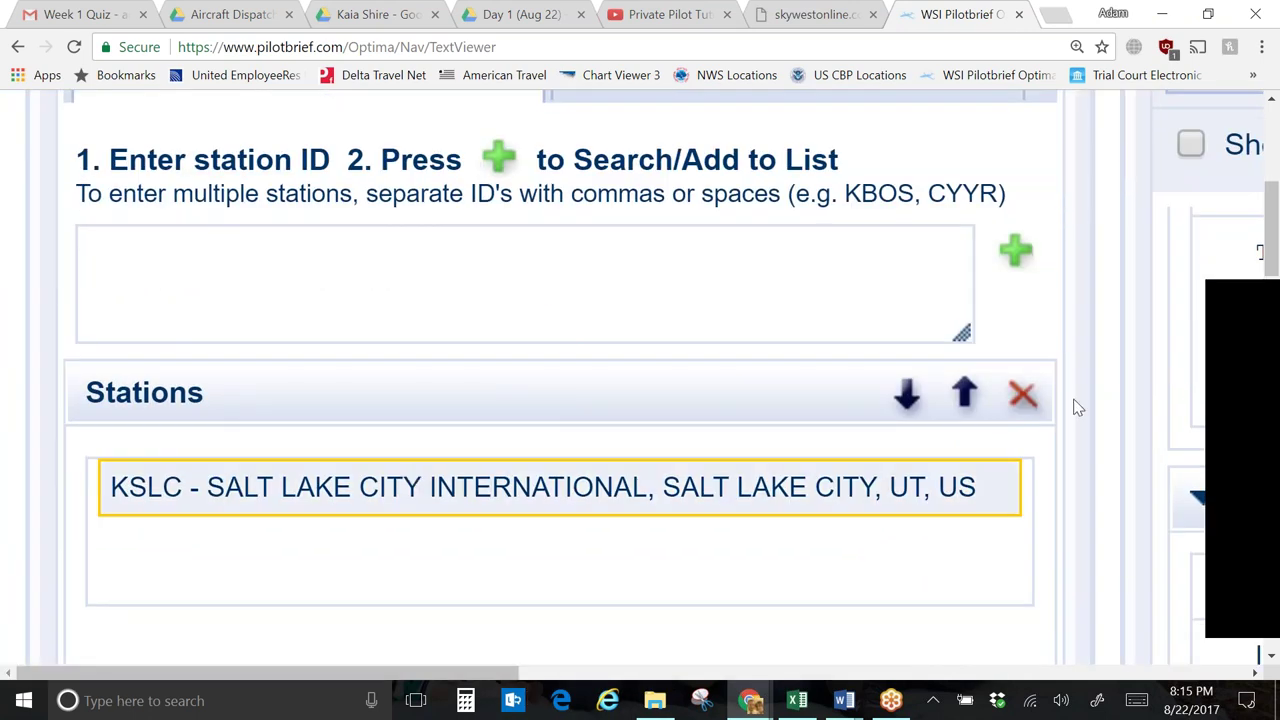
click(1023, 394)
click(511, 257)
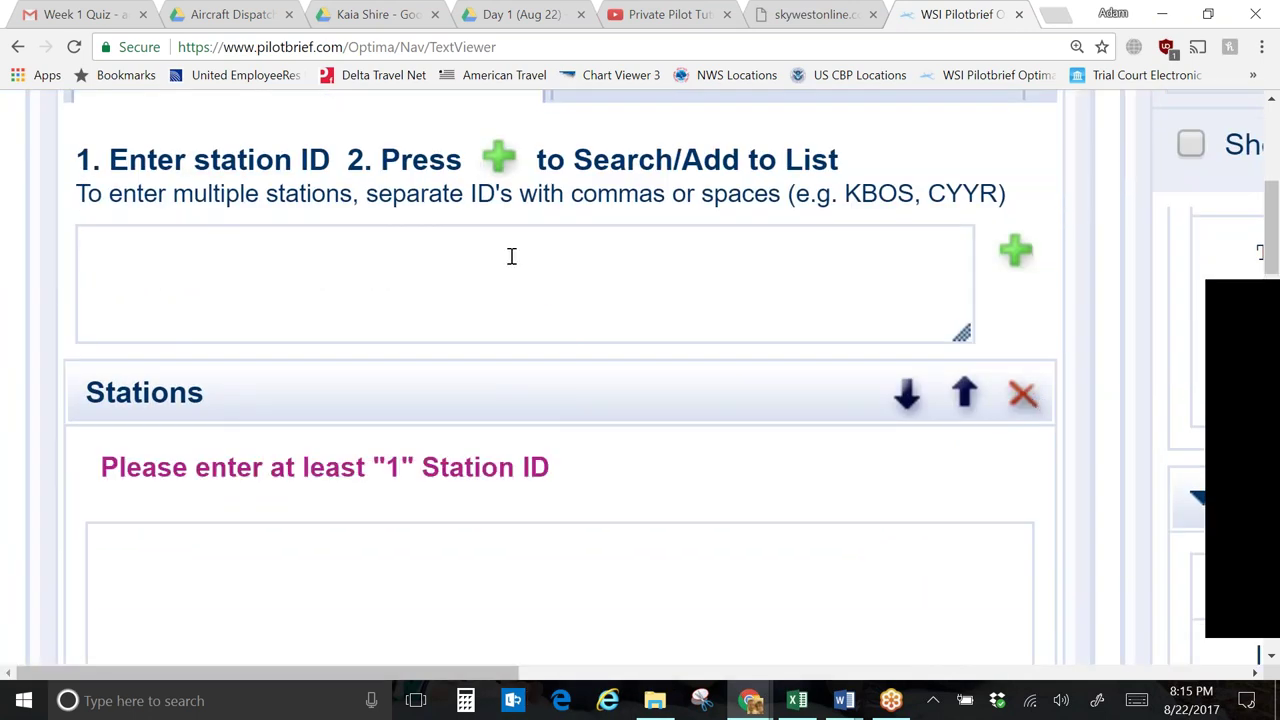
text(kjfk)
click(1016, 252)
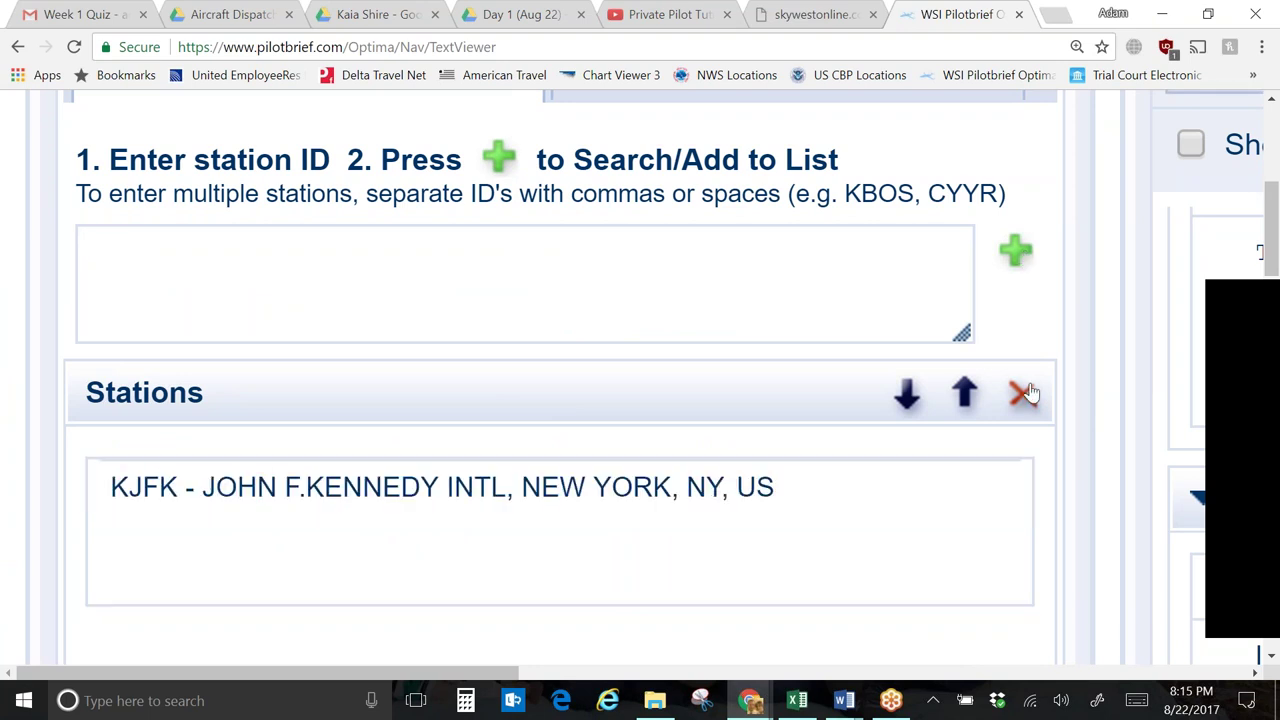
scroll(1188, 210, up, 1)
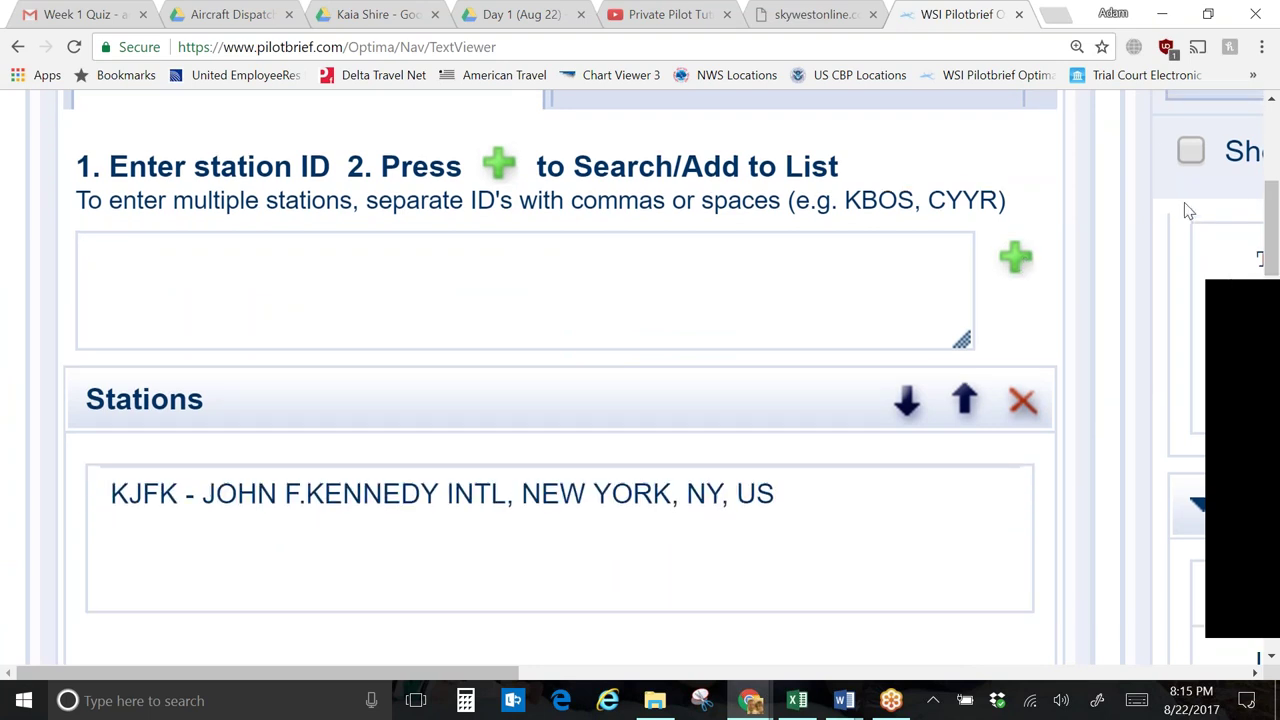
scroll(1188, 210, up, 1)
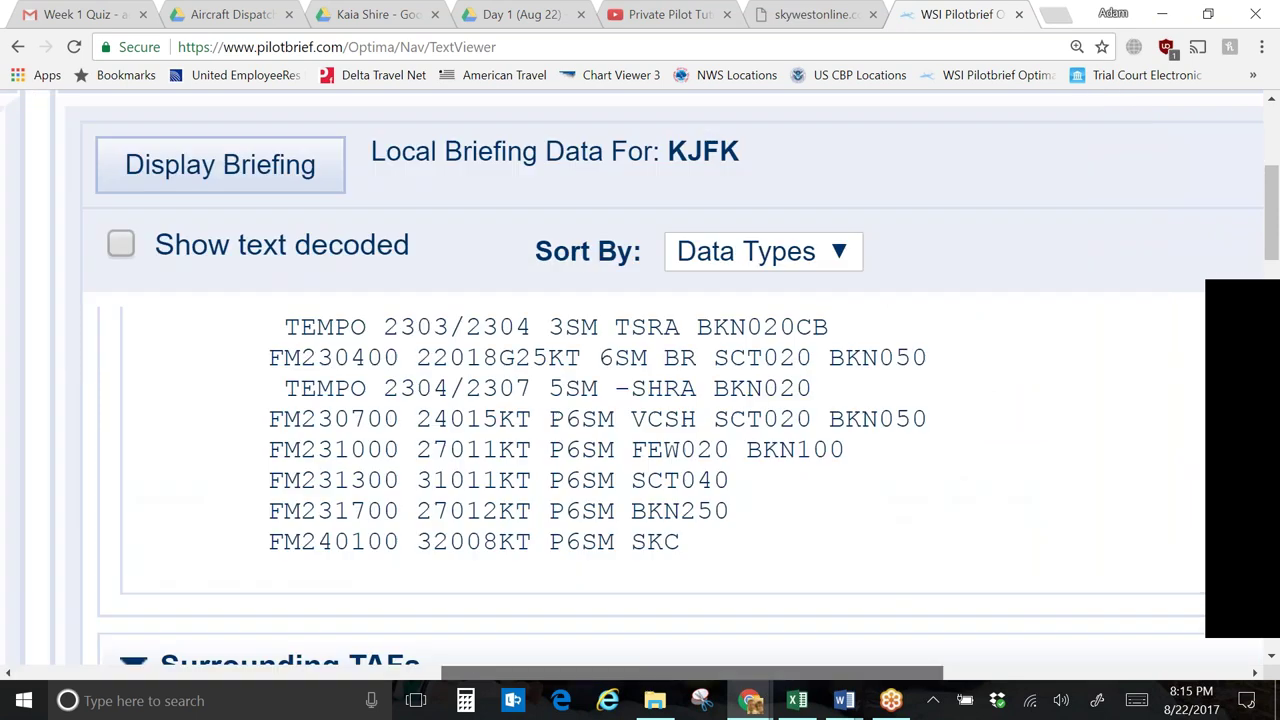
- Examine the KJFK TAF from its first line on, highlighting SKC in the FM240100 line
click(880, 672)
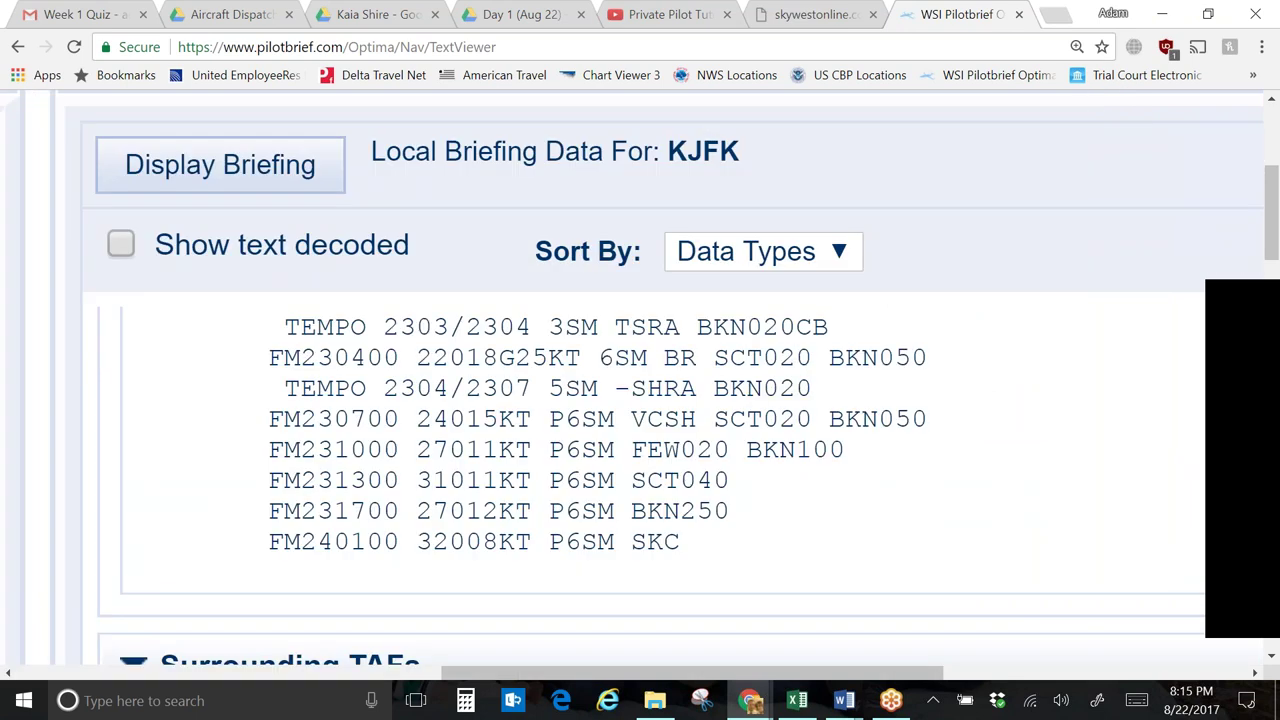
scroll(790, 590, up, 2)
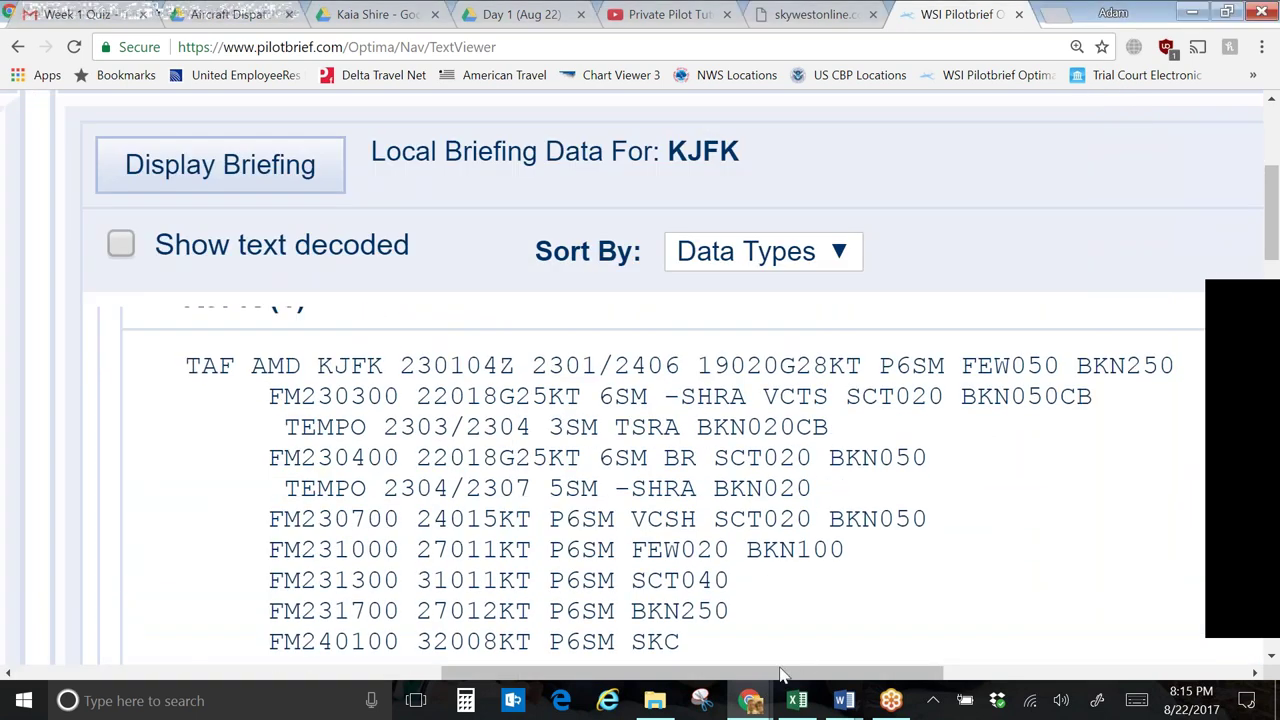
drag(778, 672, 810, 677)
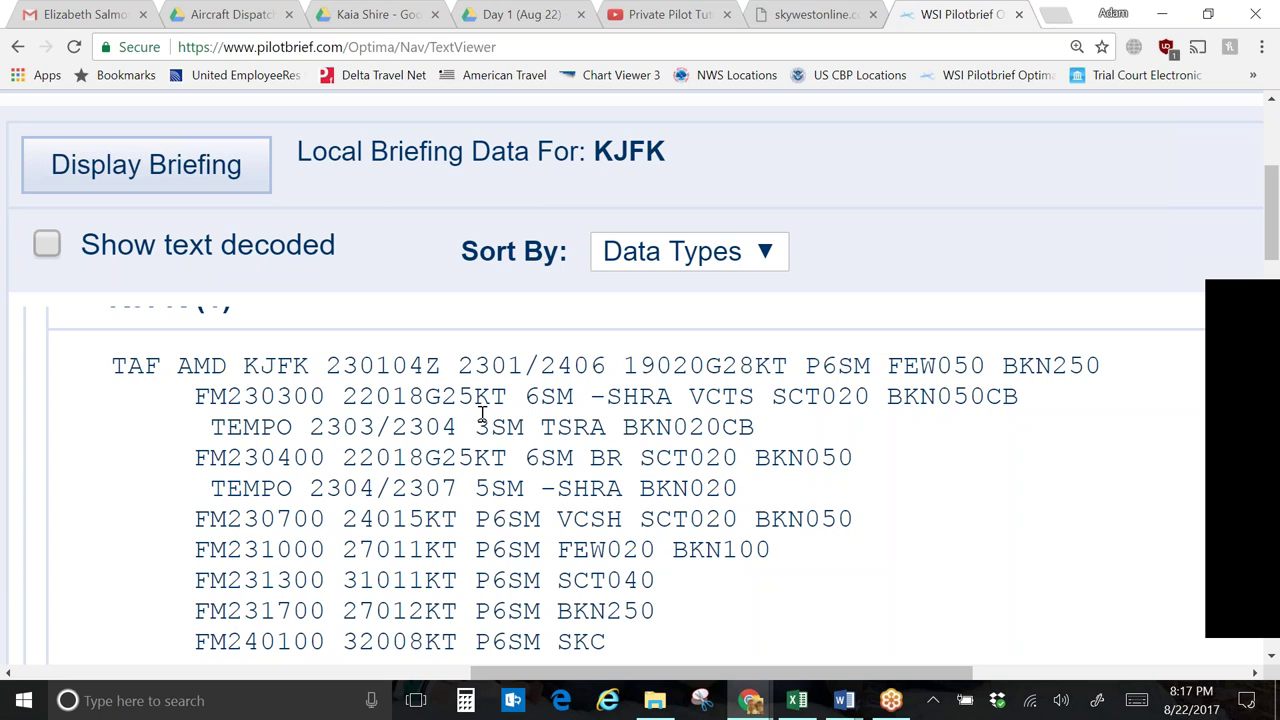
double_click(603, 641)
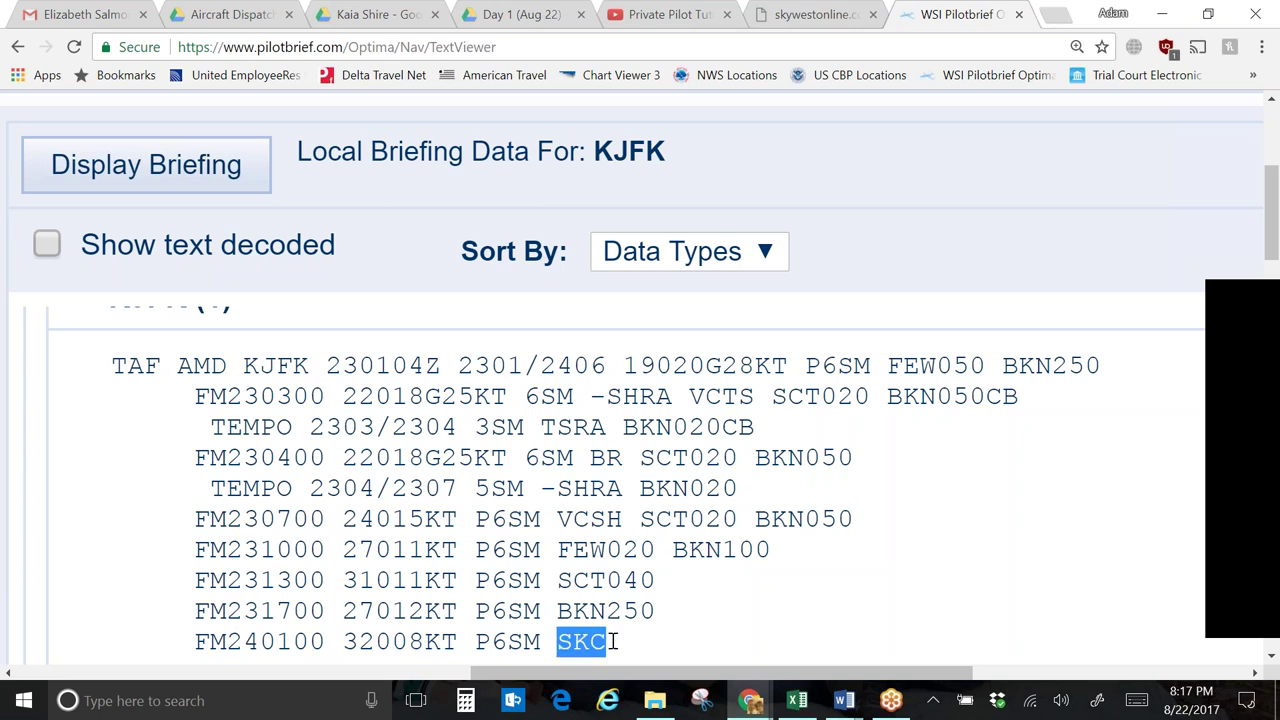
click(731, 634)
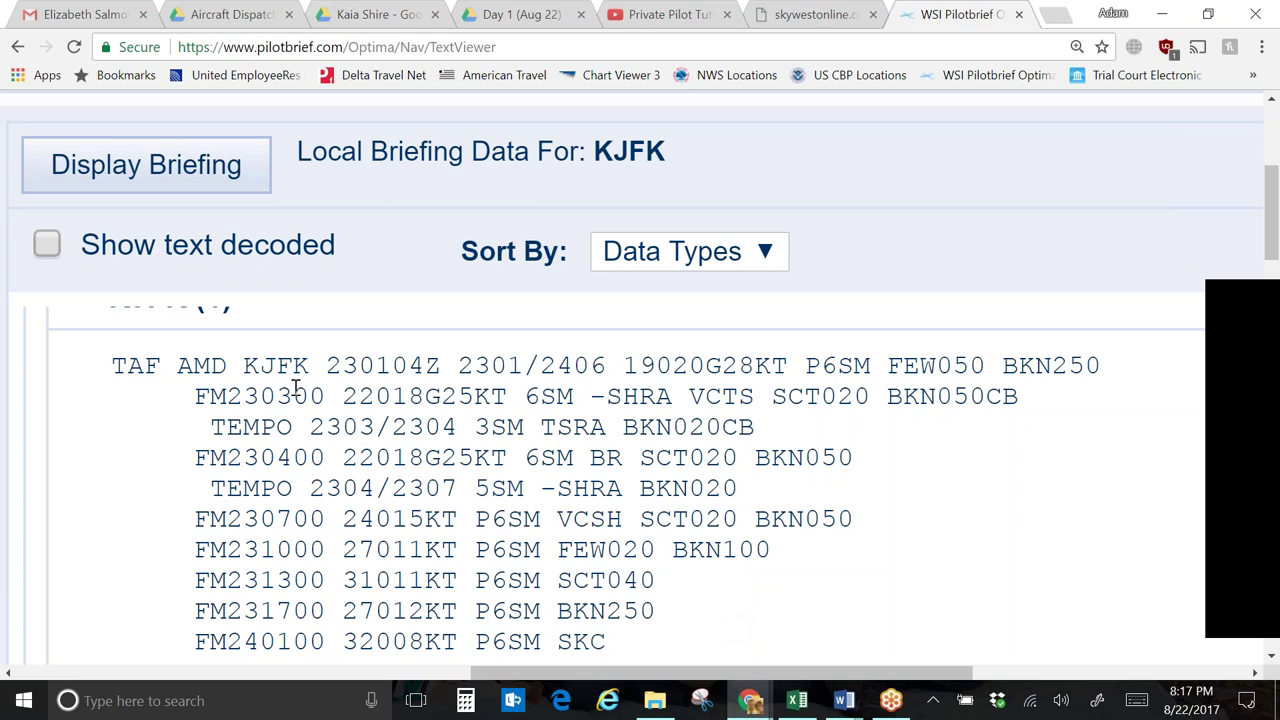
click(476, 490)
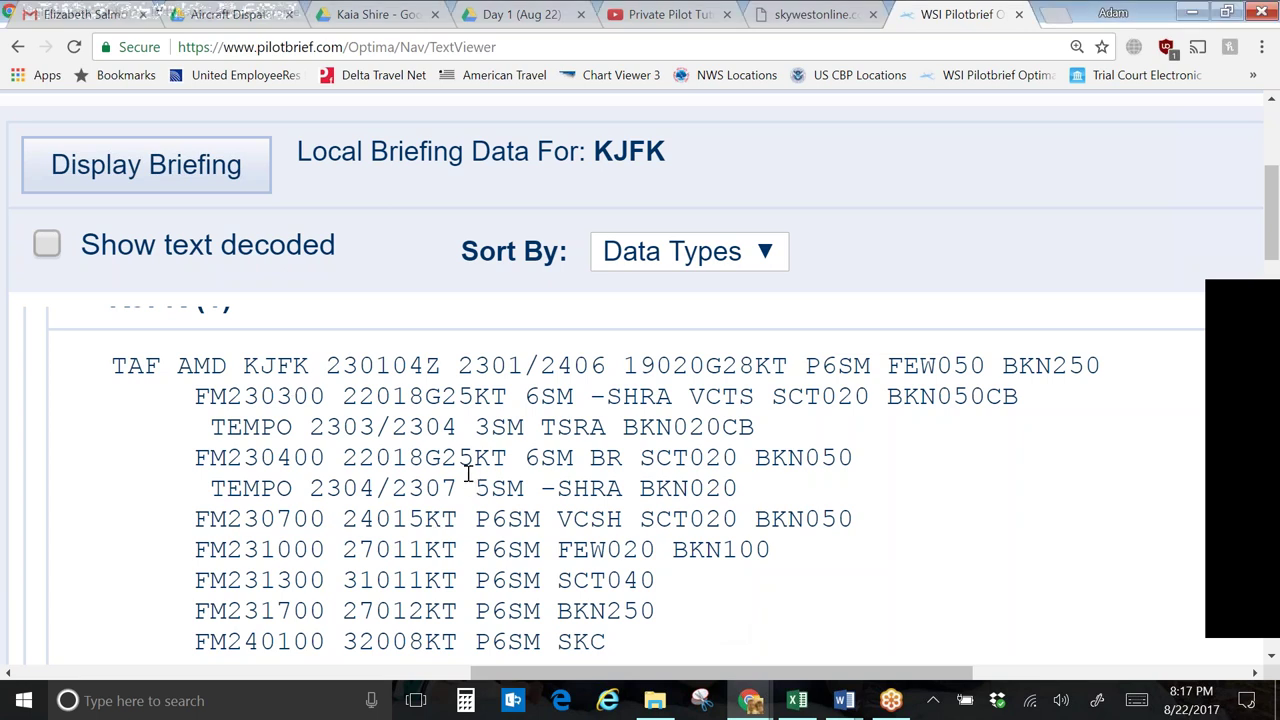
- Look through the surrounding TAFs for KLGA and KEWR and return to the KJFK METAR
scroll(375, 437, down, 1)
scroll(375, 437, down, 3)
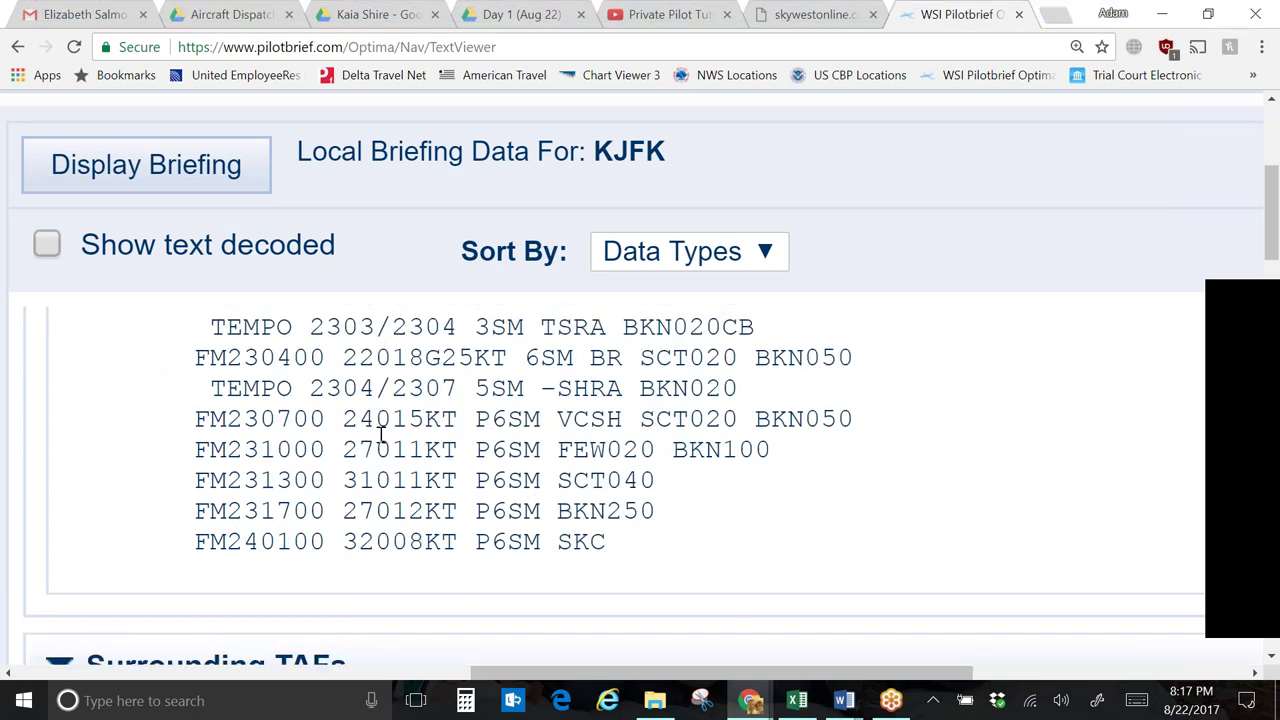
scroll(383, 440, down, 7)
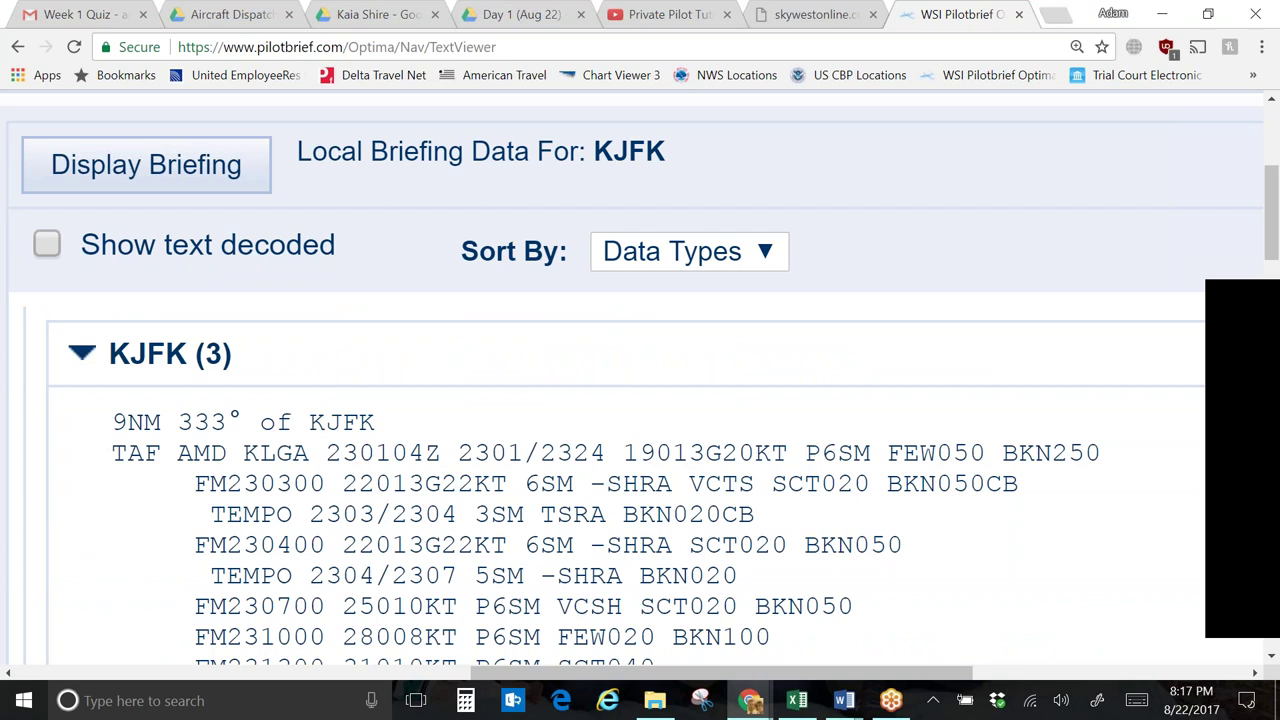
scroll(384, 442, down, 3)
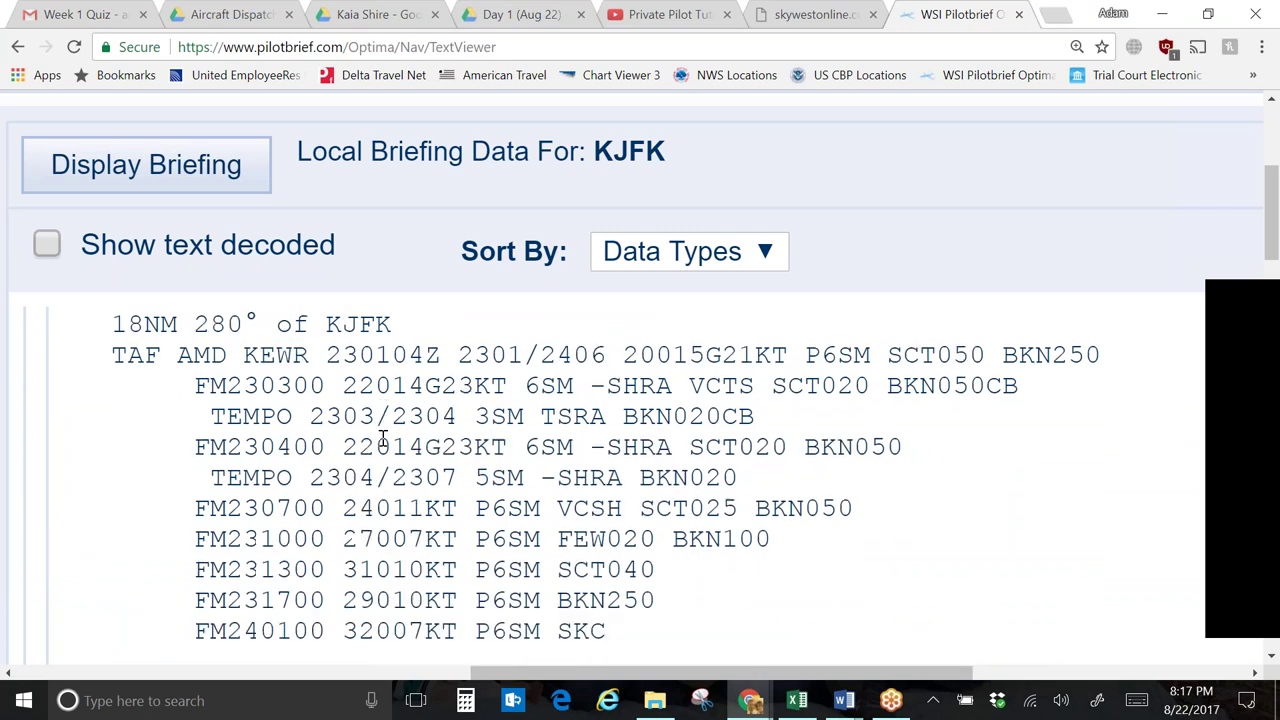
scroll(380, 432, up, 2)
scroll(378, 427, up, 6)
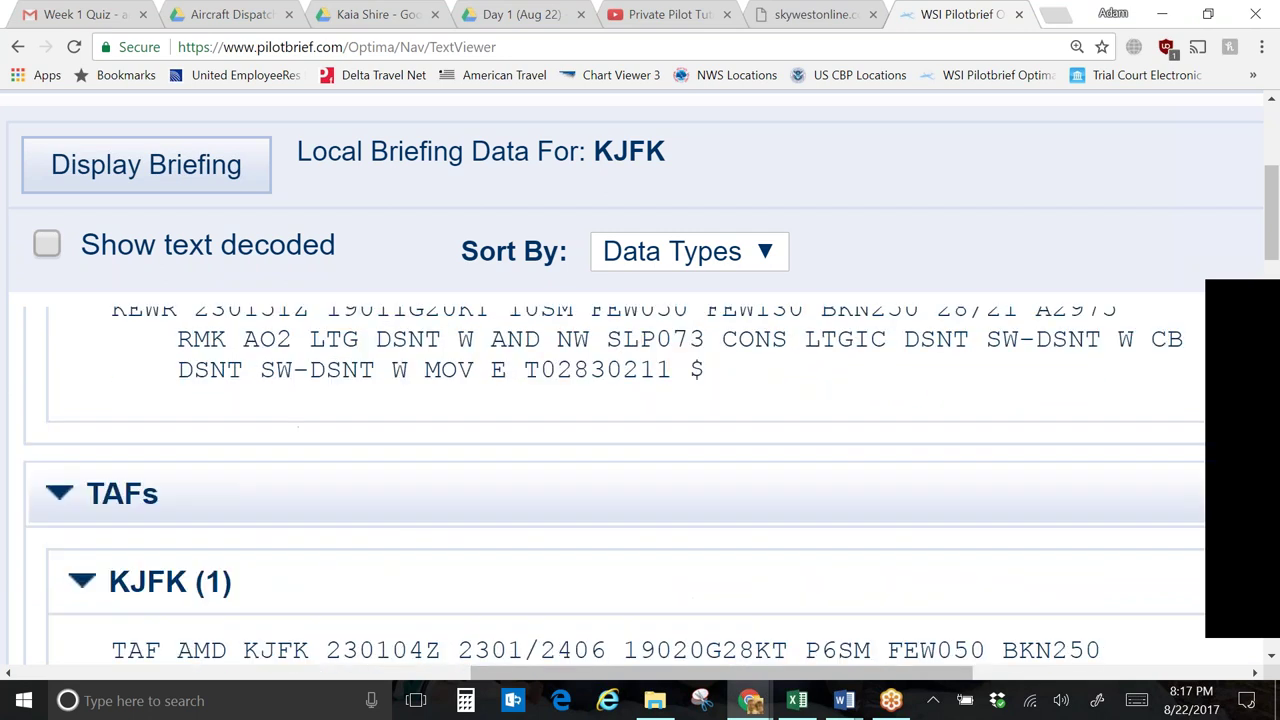
scroll(640, 470, up, 6)
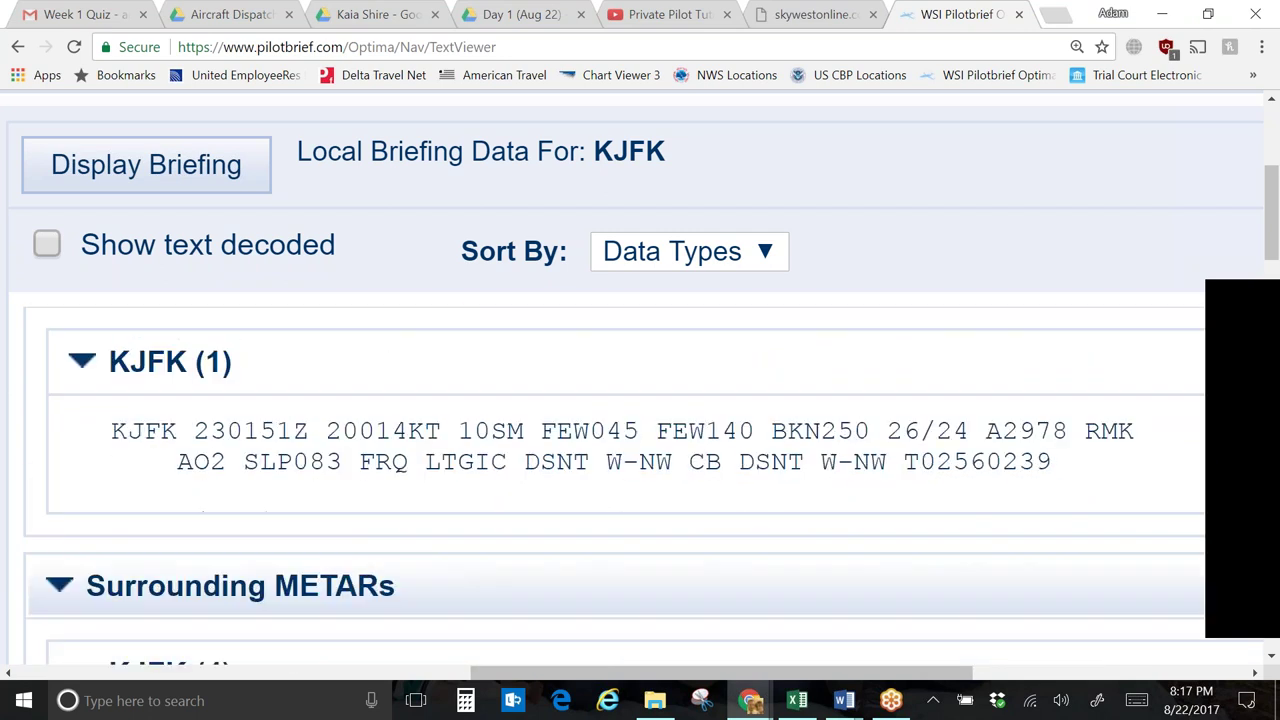
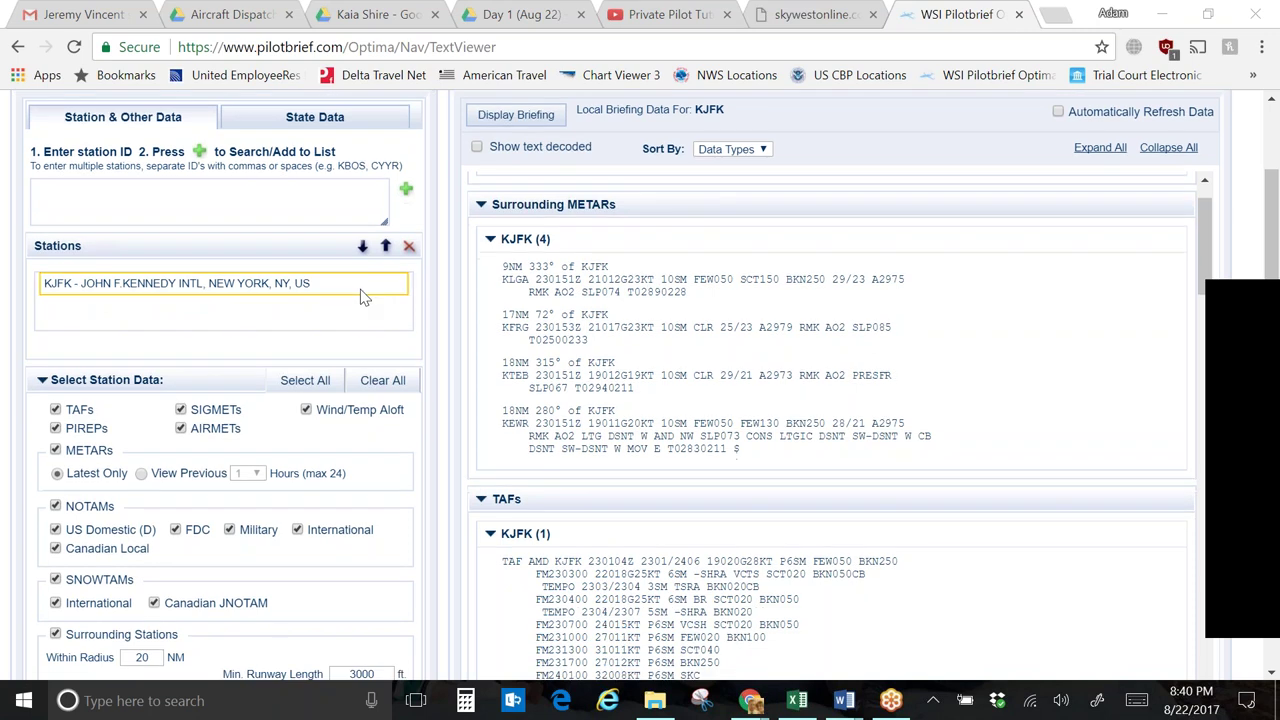
- Check the Area Forecasts slide in the YouTube aviation weather tutorial and return to the WSI Pilotbrief text viewer
scroll(362, 292, down, 5)
scroll(624, 306, up, 1)
scroll(617, 218, up, 10)
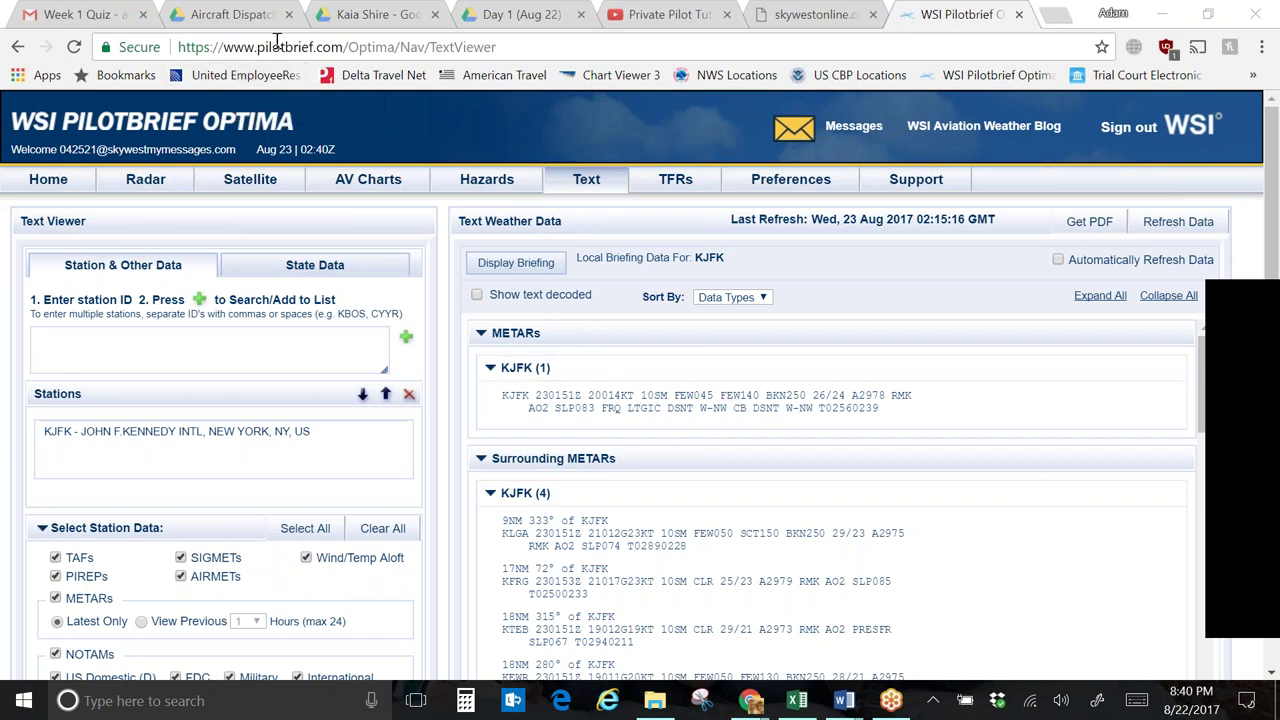
click(700, 20)
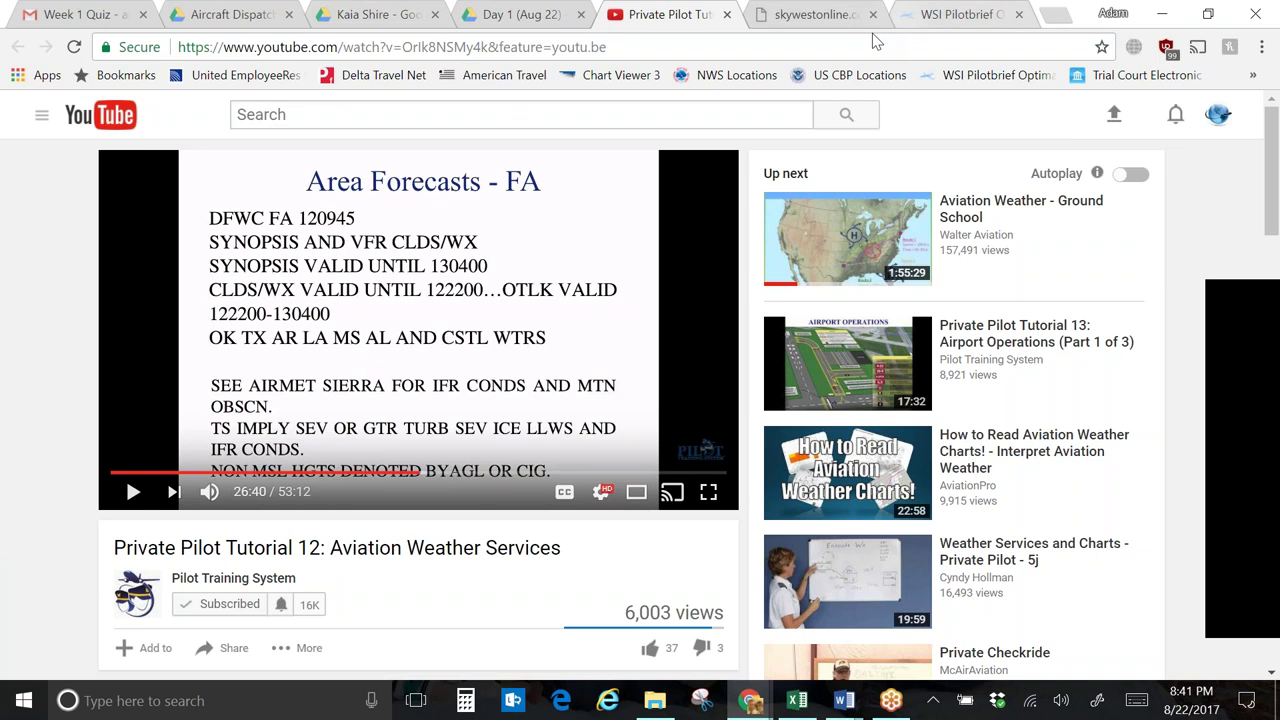
click(960, 15)
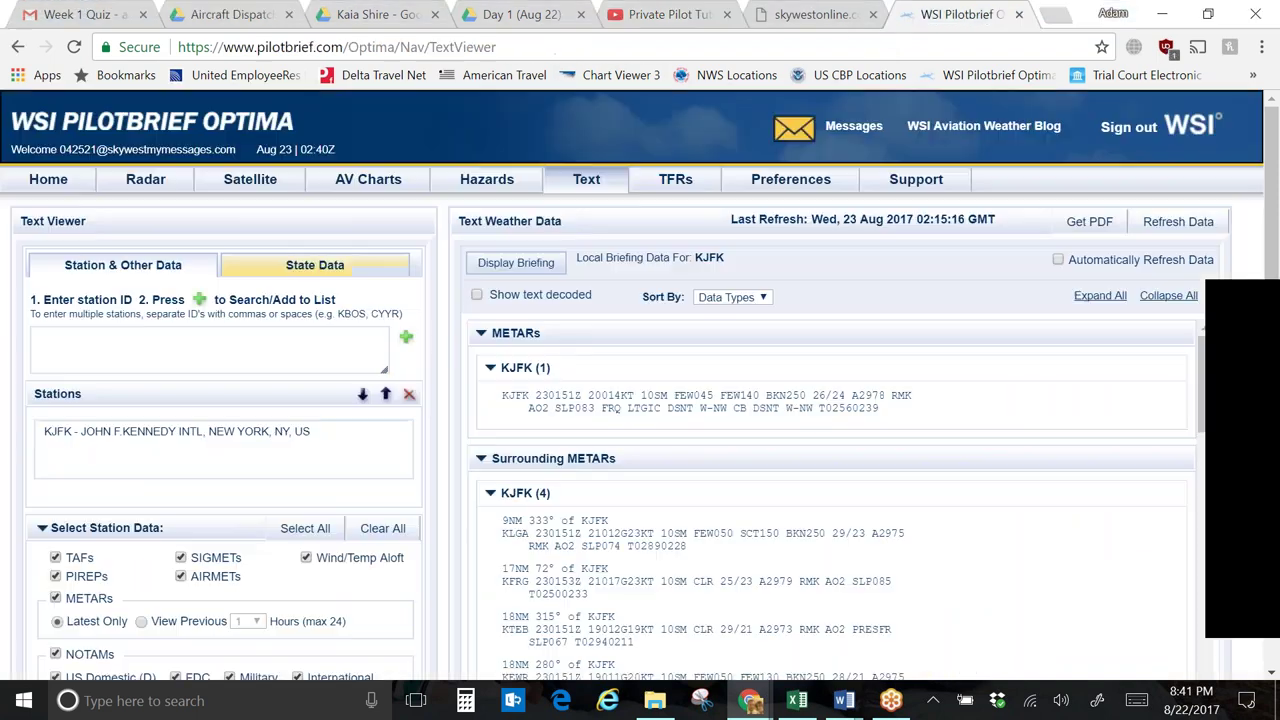
- Browse the aviation charts for the CONUS region and open the Surface Analysis chart
click(398, 186)
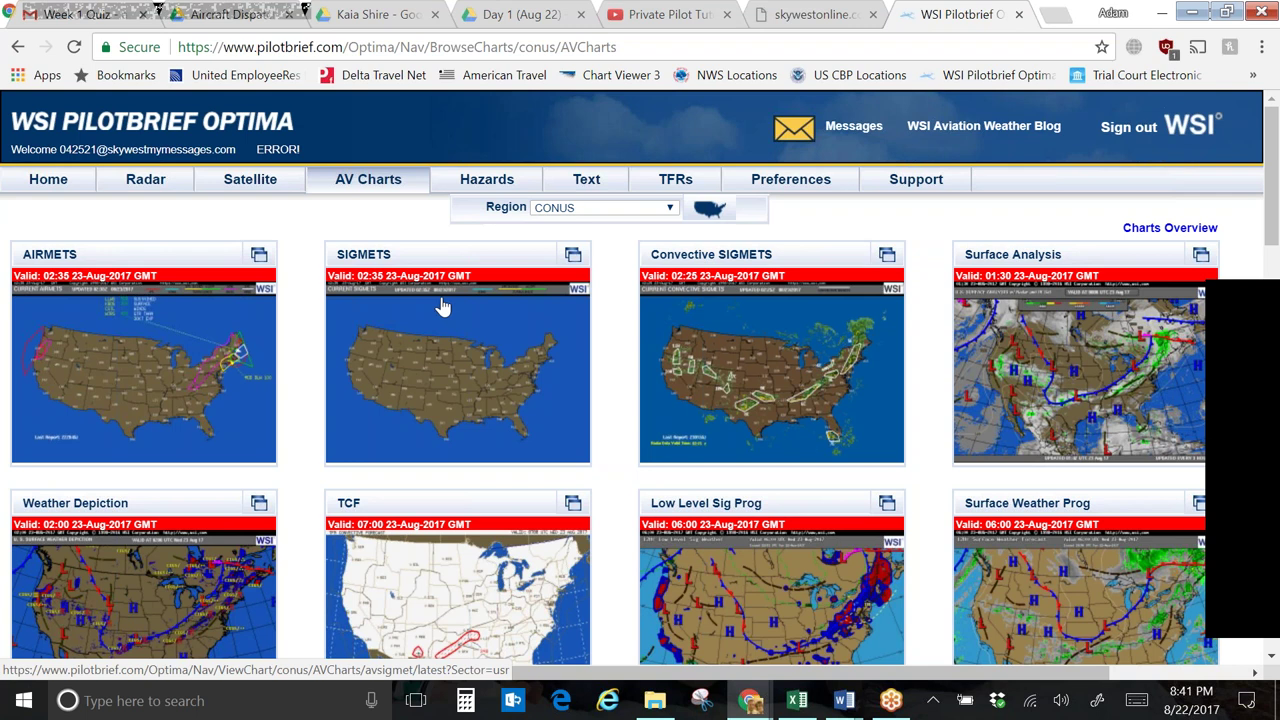
scroll(443, 307, down, 1)
scroll(446, 261, down, 3)
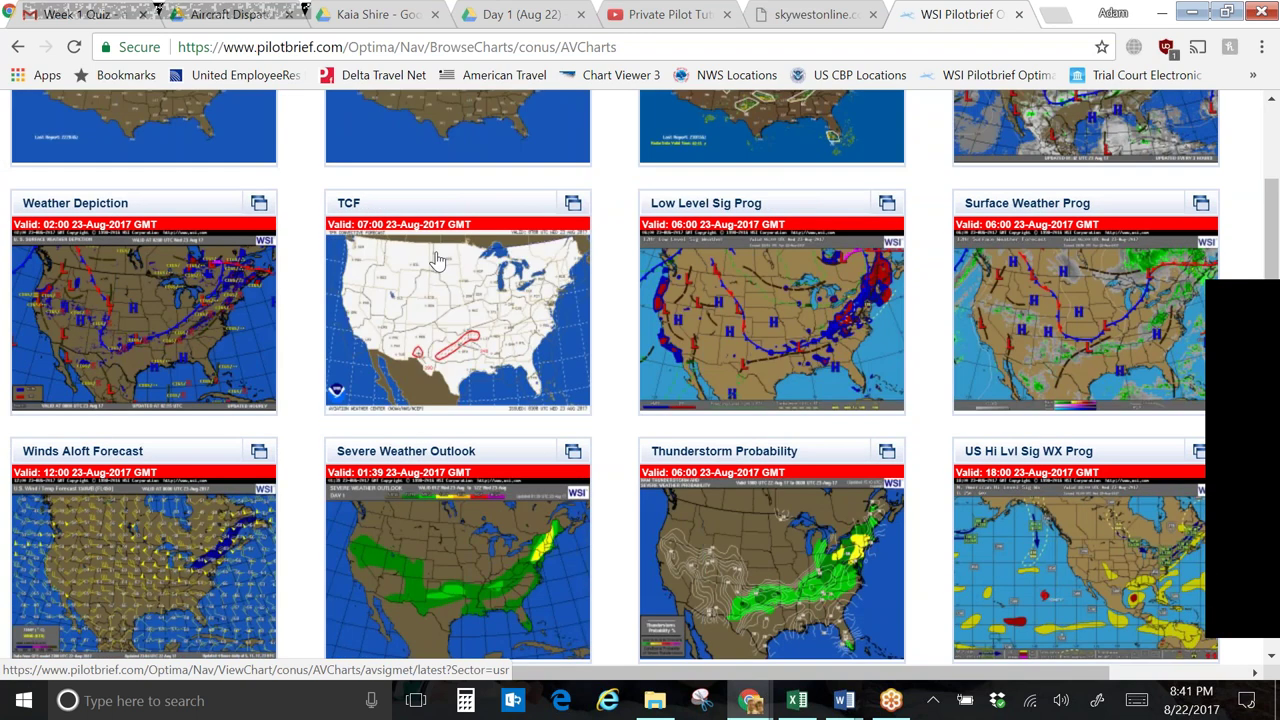
scroll(438, 261, up, 2)
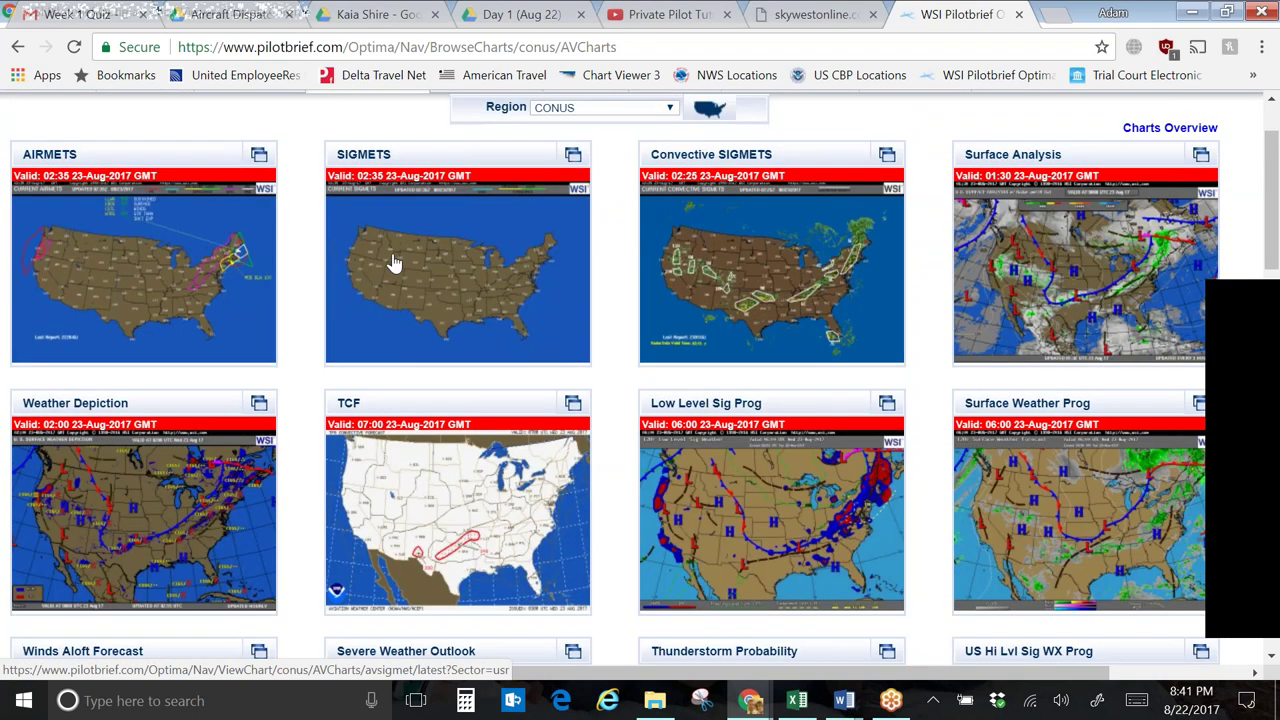
scroll(395, 263, up, 1)
scroll(395, 263, up, 1)
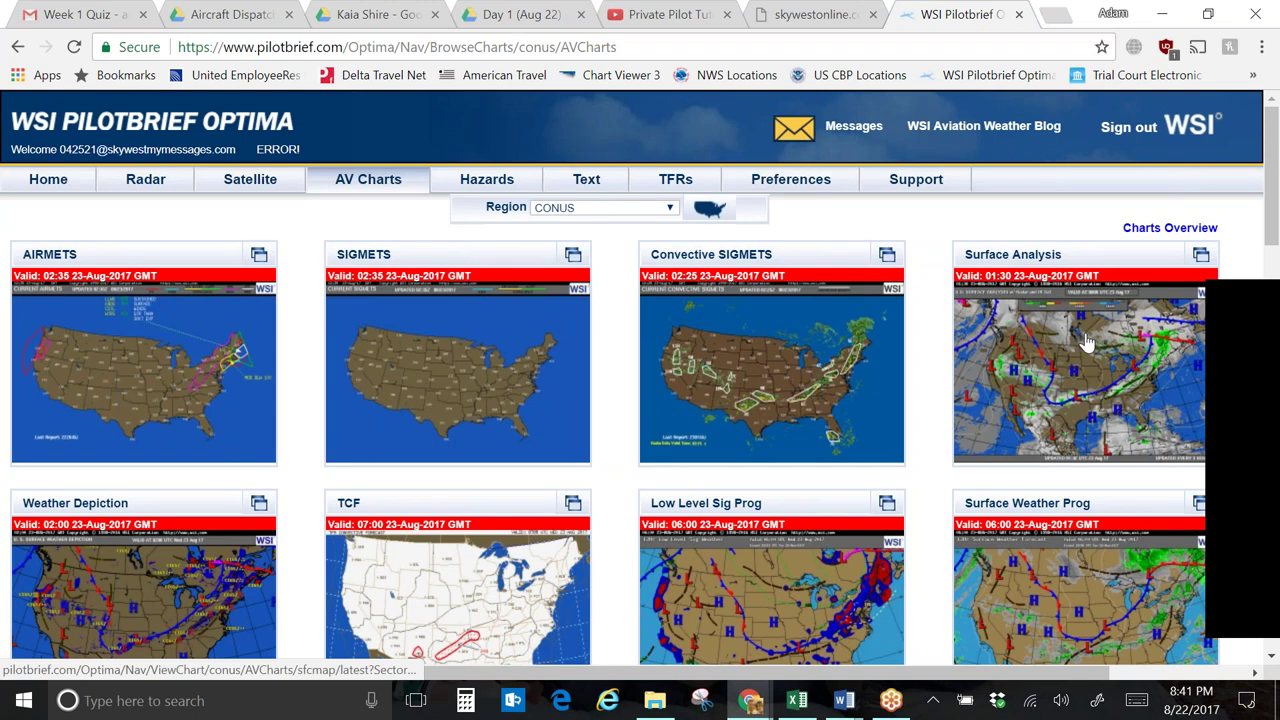
click(1071, 374)
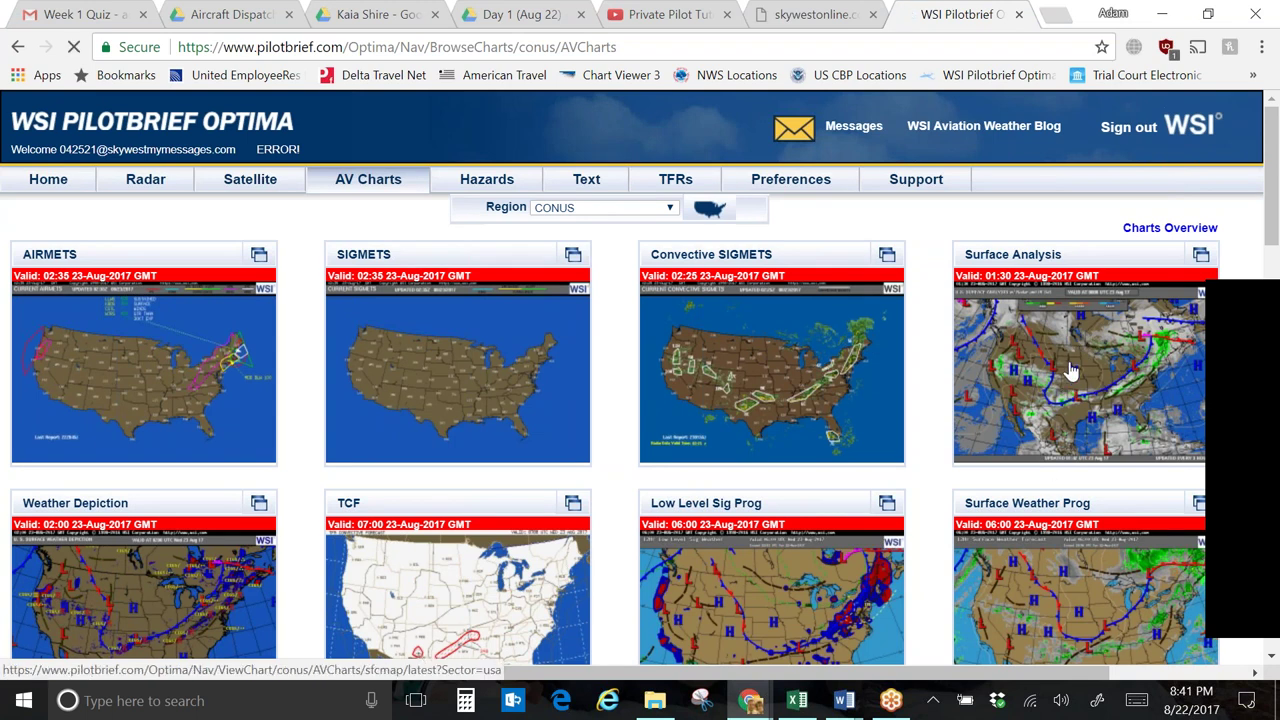